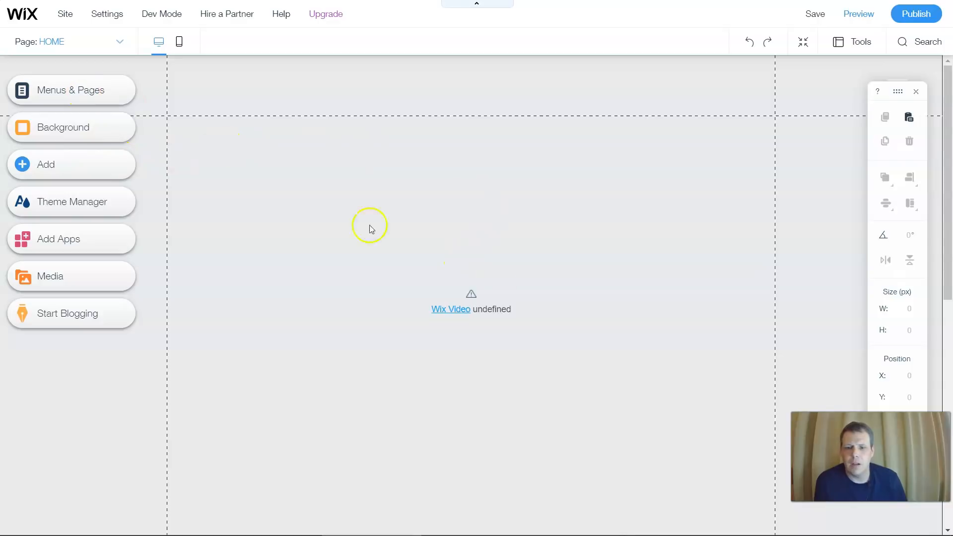
# - Add the Wix Stores online store pages to the site
pyautogui.scroll(-8, 614, 248)
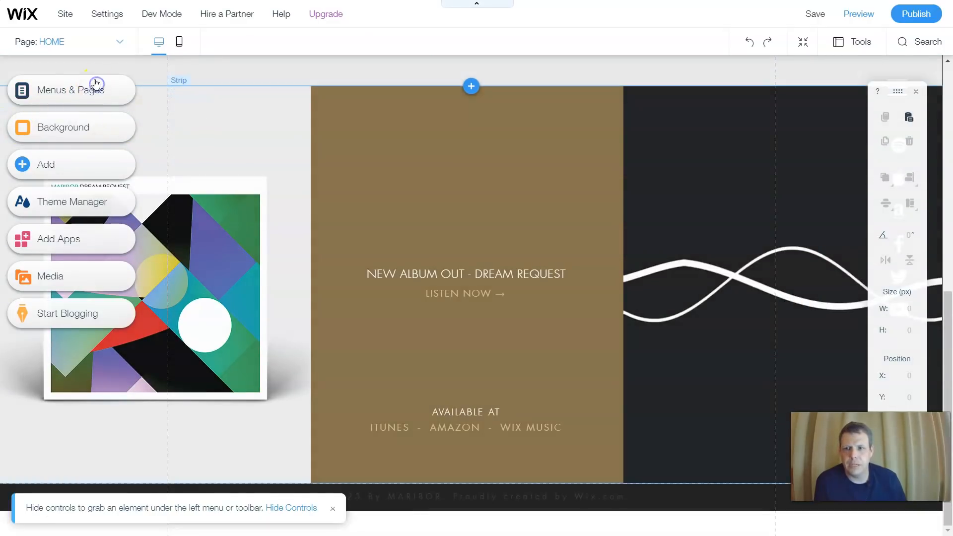
pyautogui.click(91, 85)
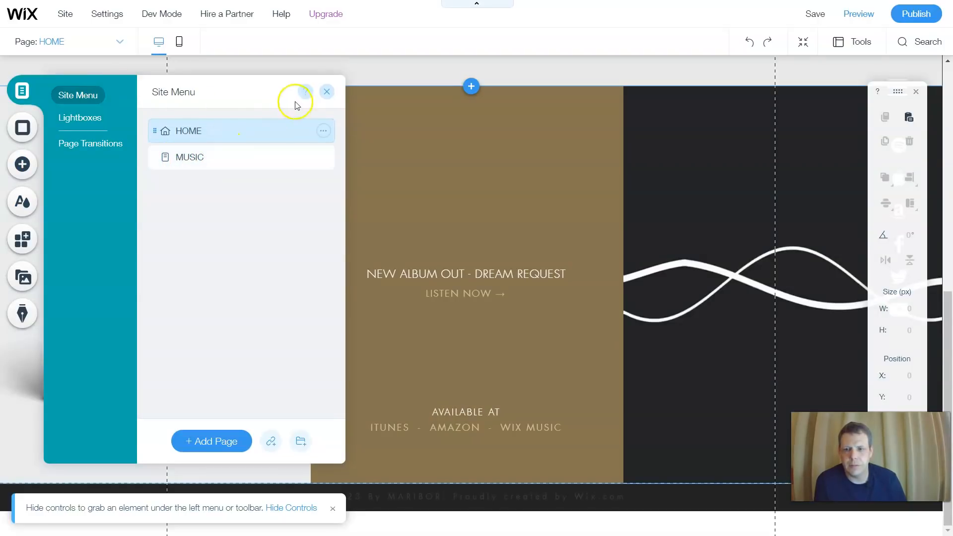
pyautogui.click(329, 91)
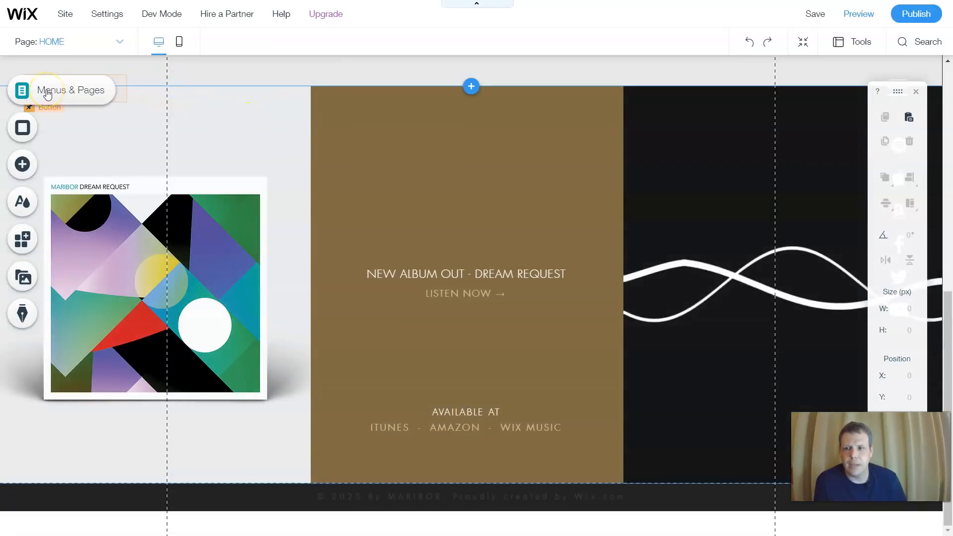
pyautogui.click(50, 94)
pyautogui.click(190, 222)
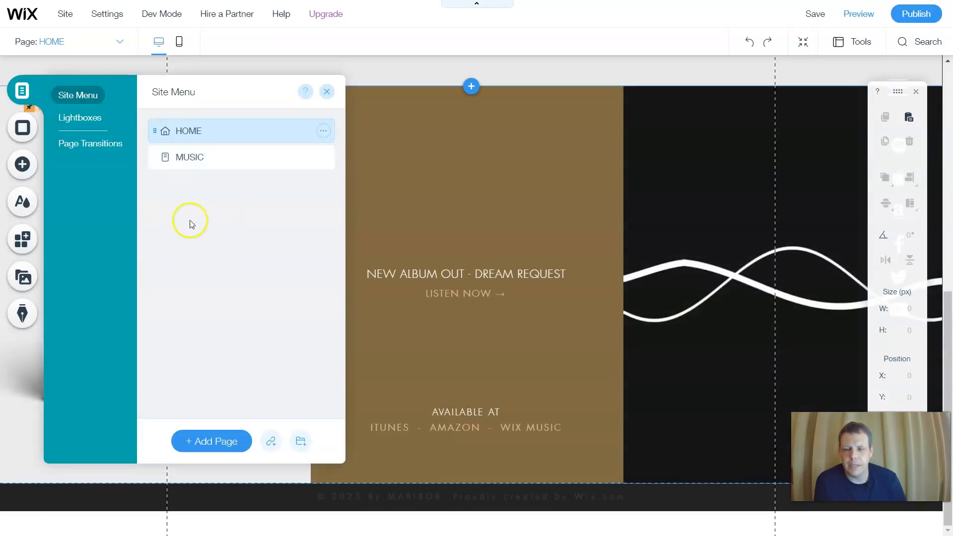
pyautogui.click(212, 439)
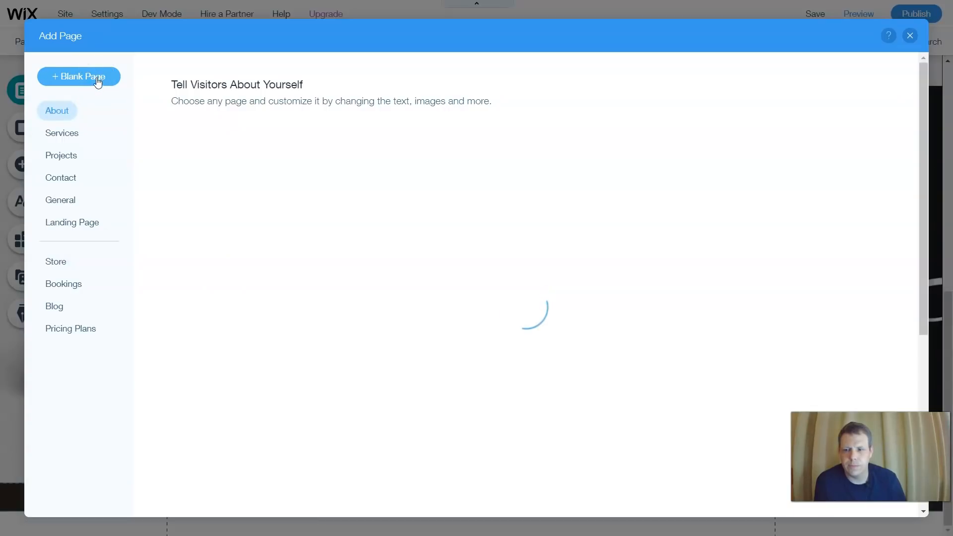
pyautogui.click(57, 263)
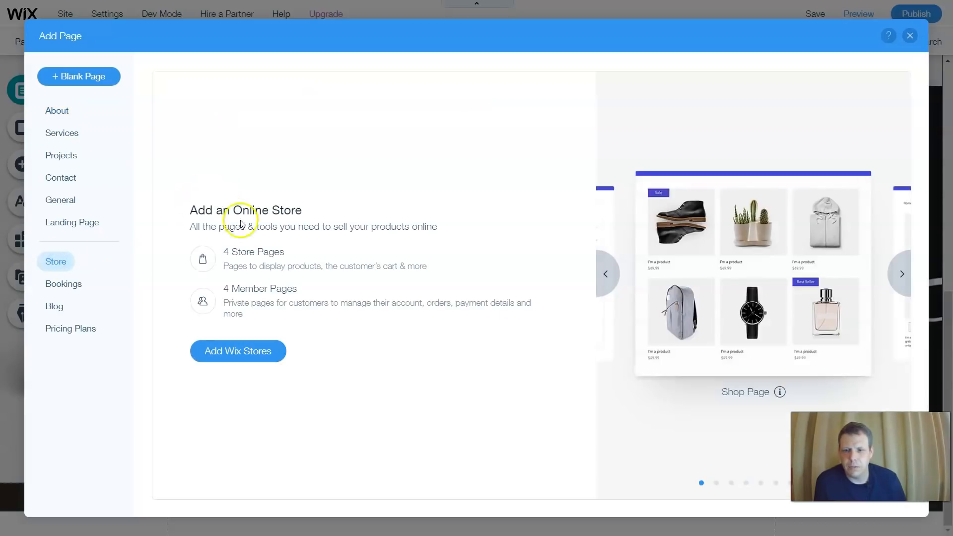
pyautogui.click(233, 351)
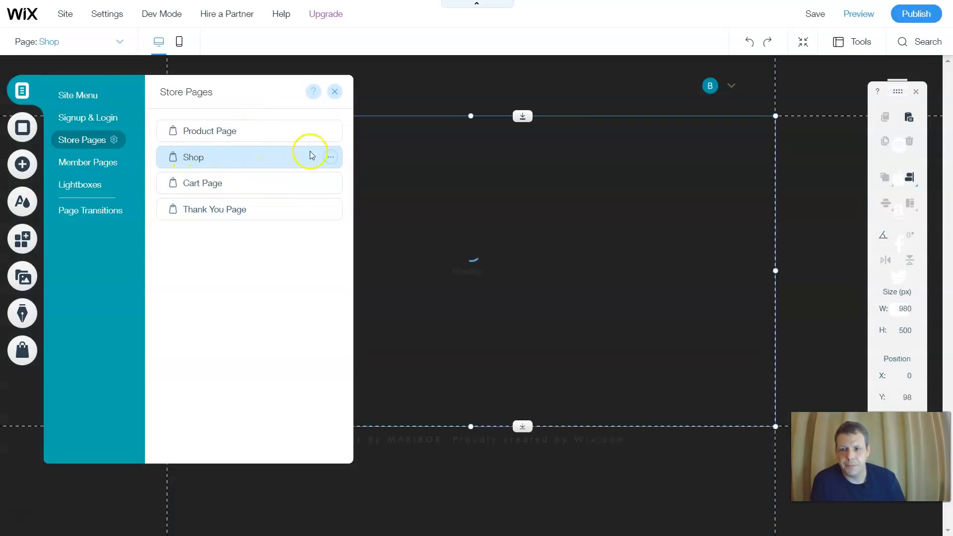
# - Open the product management dashboard for the Shop page's product gallery
pyautogui.click(612, 87)
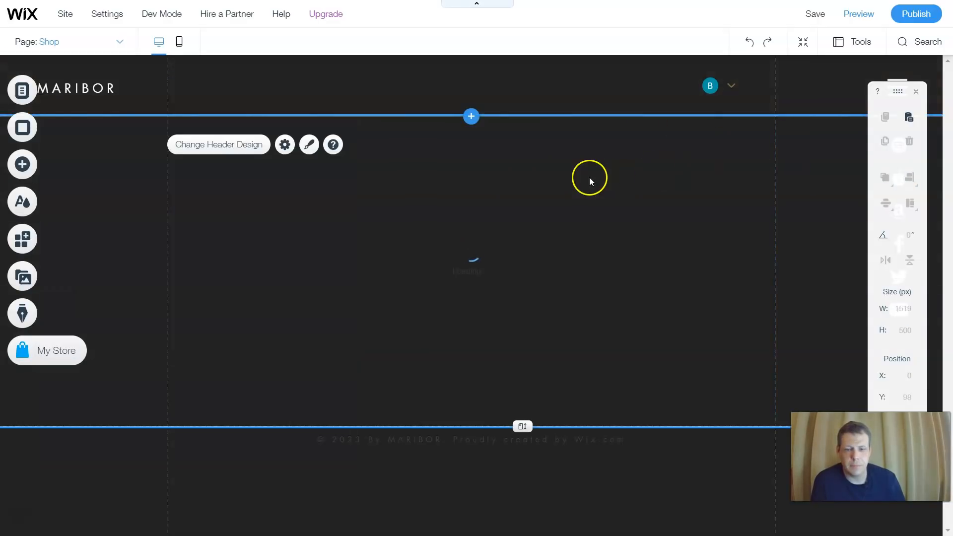
pyautogui.click(589, 180)
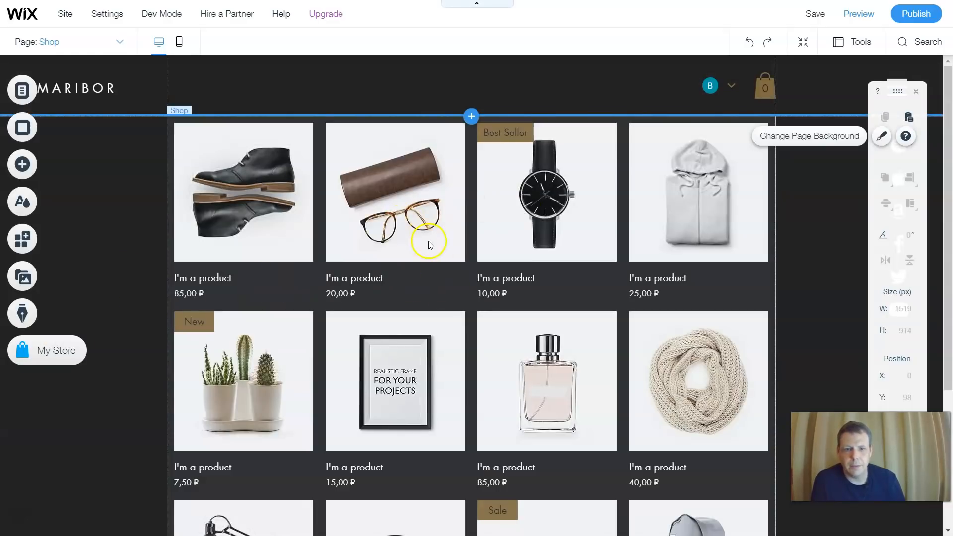
pyautogui.scroll(-1, 468, 266)
pyautogui.scroll(1, 468, 266)
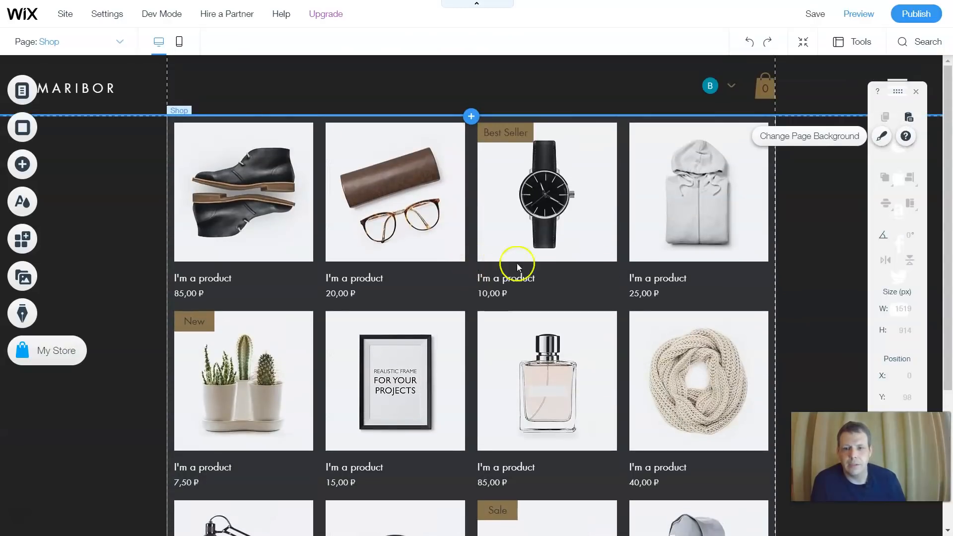
pyautogui.scroll(-4, 539, 261)
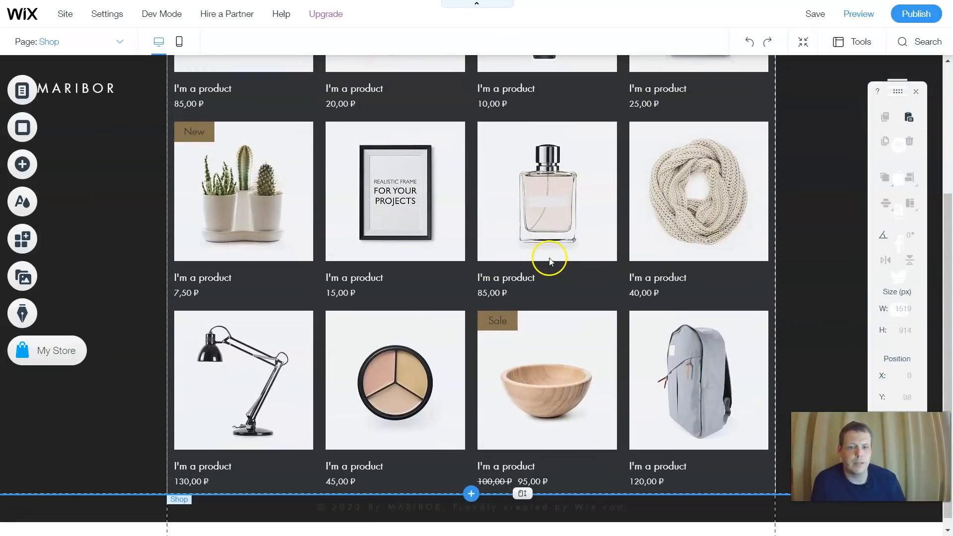
pyautogui.scroll(4, 564, 261)
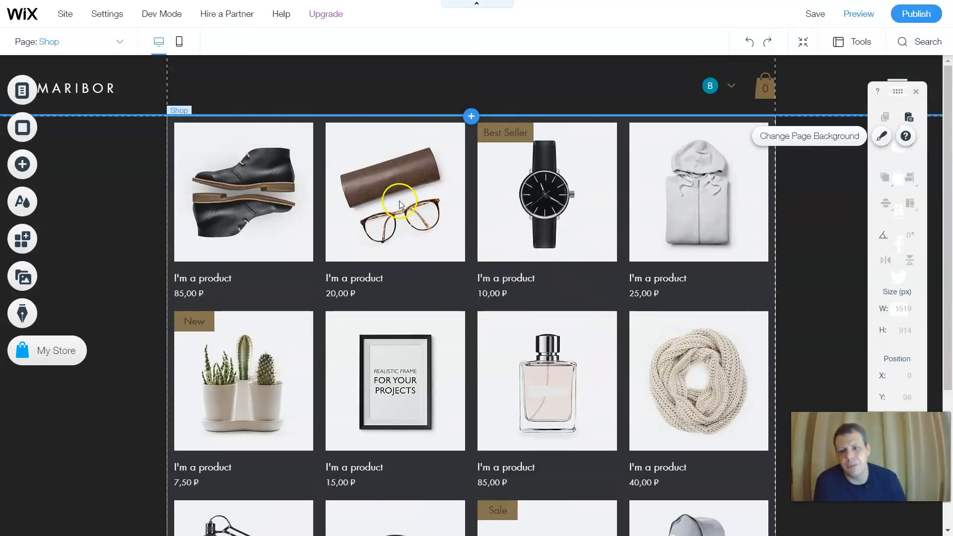
pyautogui.click(290, 296)
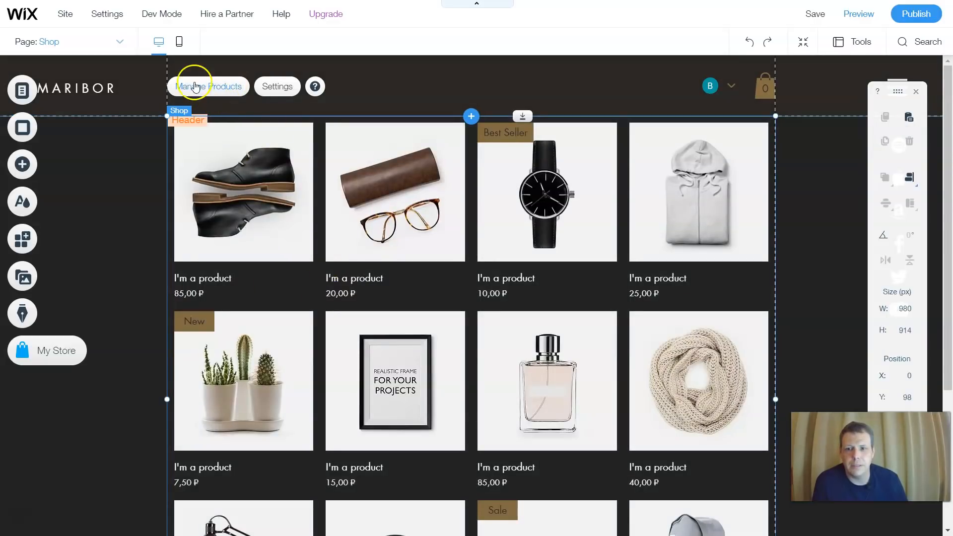
pyautogui.click(223, 88)
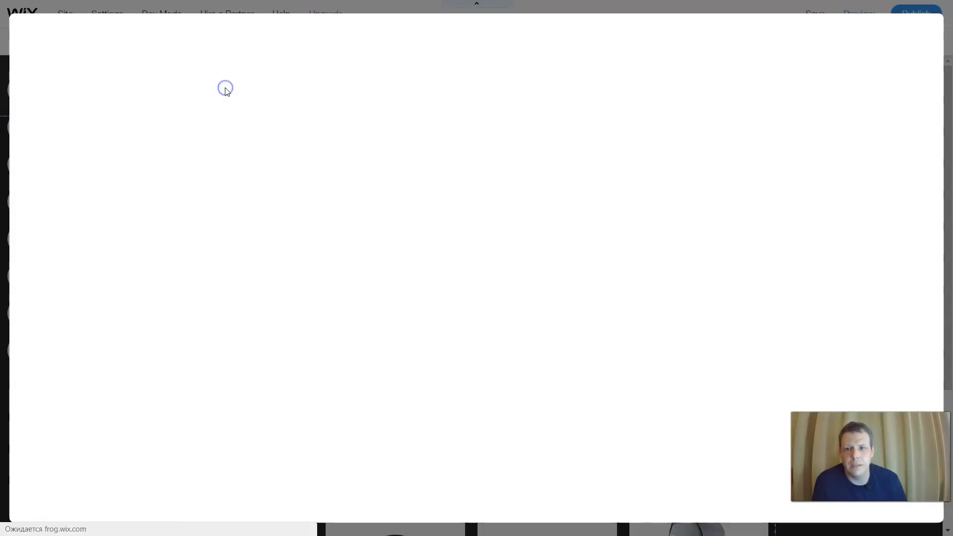
pyautogui.click(402, 143)
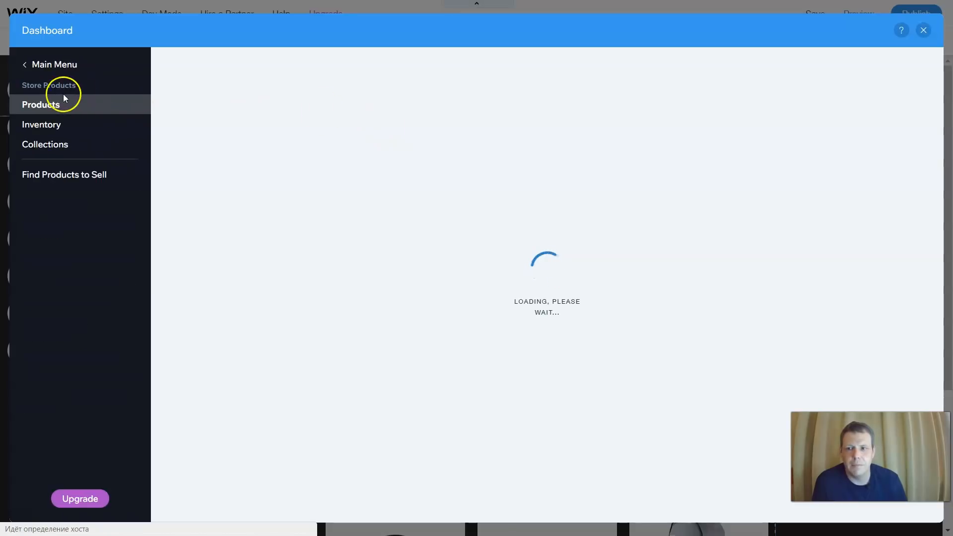
pyautogui.click(486, 124)
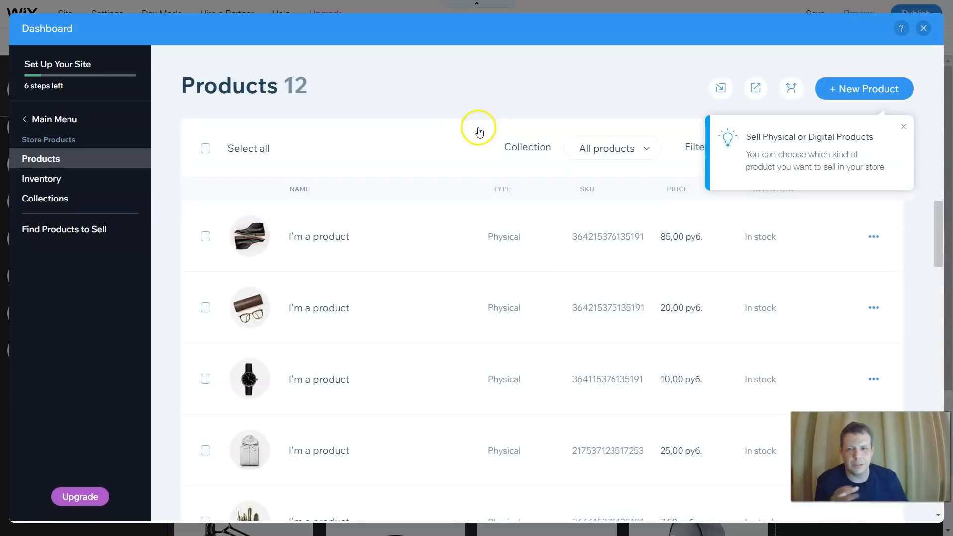
# - Delete all the sample products from the store except the first one, the black shoes
pyautogui.scroll(-10, 362, 270)
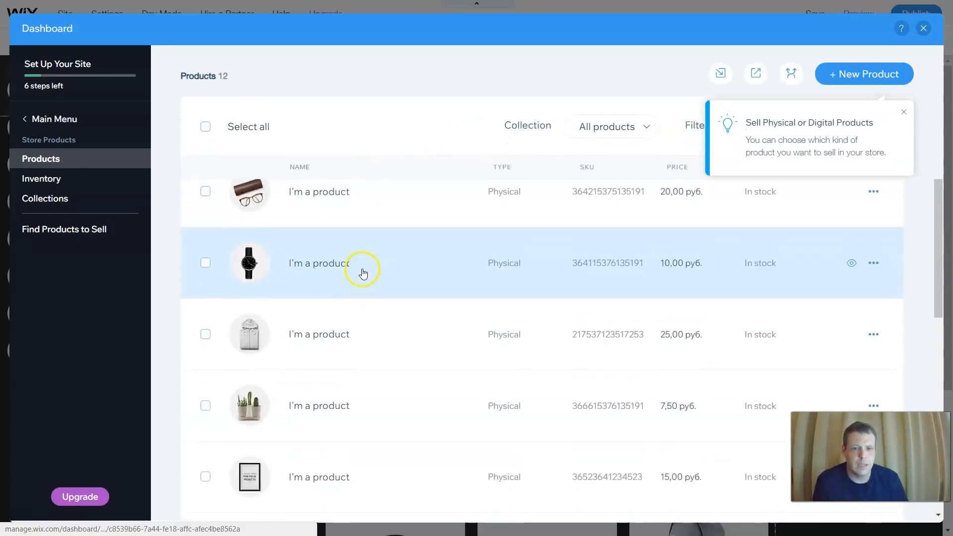
pyautogui.scroll(-1, 371, 277)
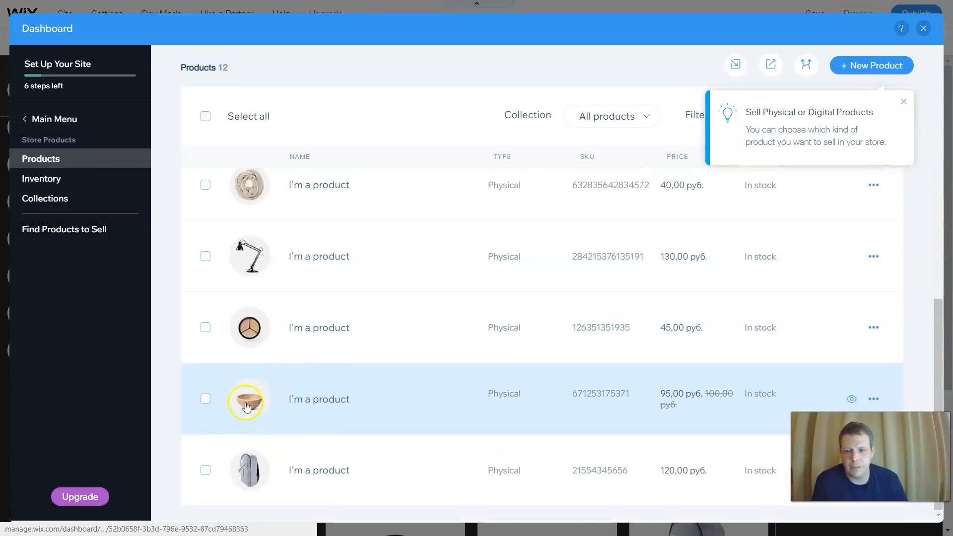
pyautogui.click(204, 470)
pyautogui.click(205, 399)
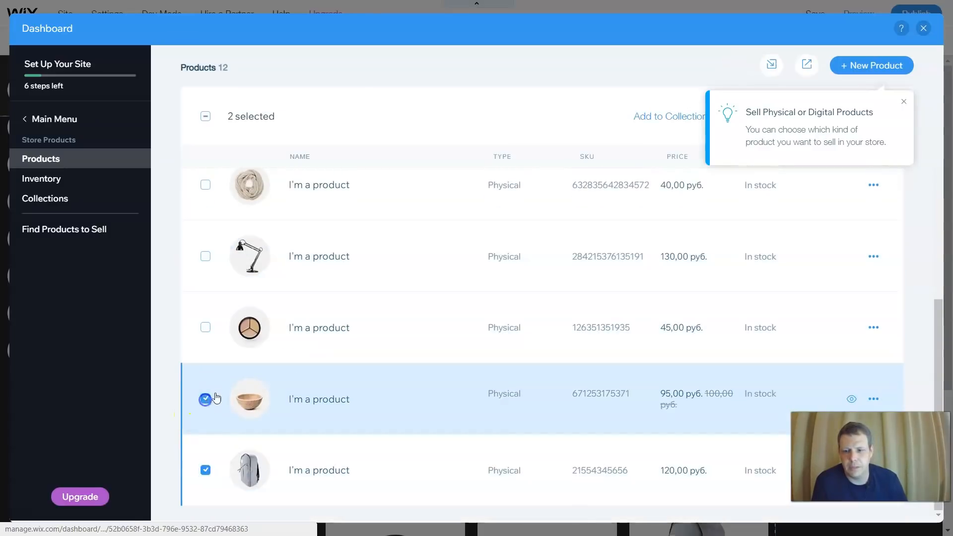
pyautogui.scroll(1, 208, 395)
pyautogui.click(205, 390)
pyautogui.scroll(2, 207, 387)
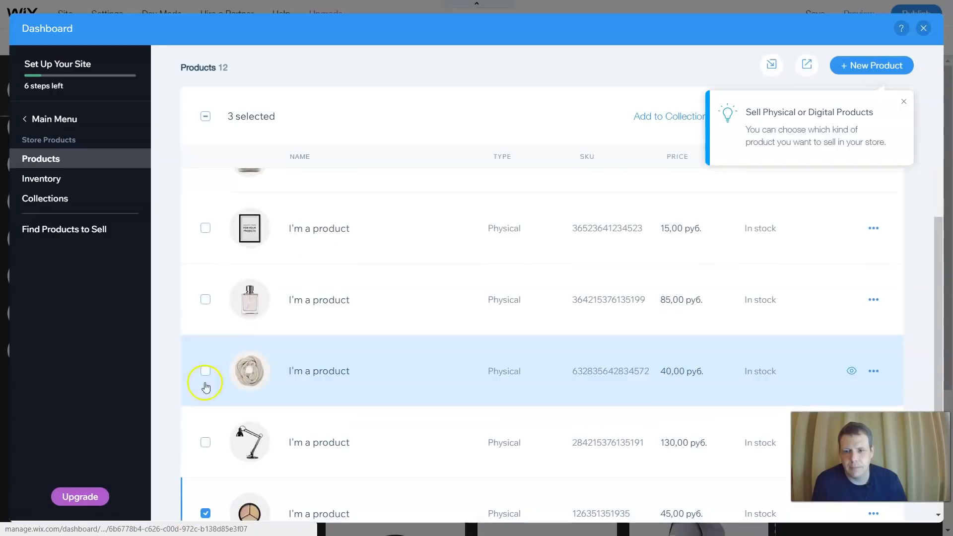
pyautogui.click(205, 442)
pyautogui.click(205, 370)
pyautogui.click(205, 299)
pyautogui.scroll(3, 208, 343)
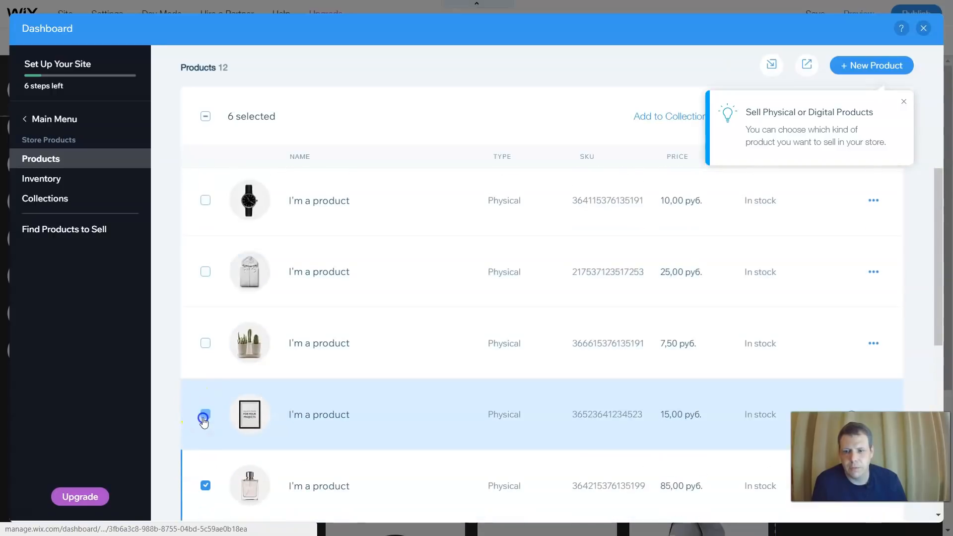
pyautogui.click(203, 418)
pyautogui.click(204, 341)
pyautogui.click(205, 272)
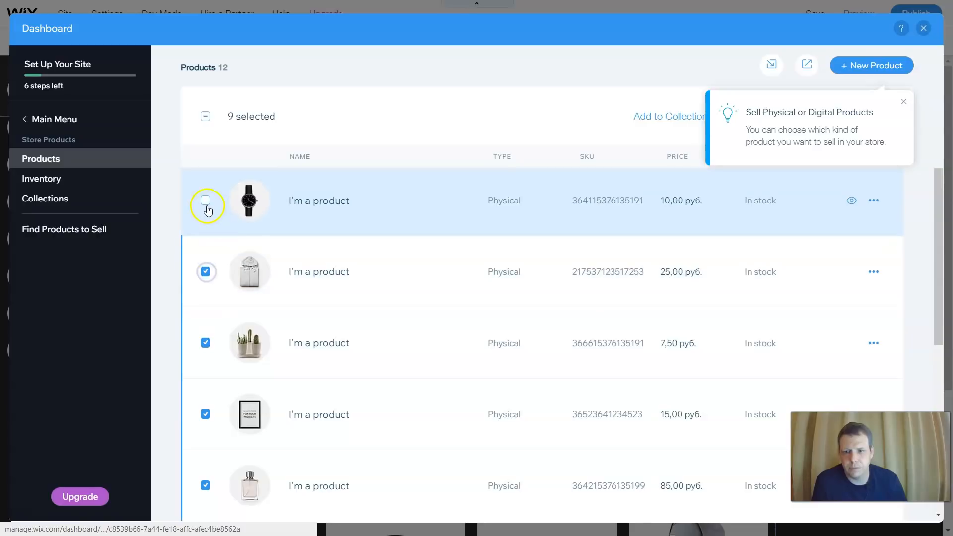
pyautogui.click(206, 201)
pyautogui.scroll(3, 208, 209)
pyautogui.click(204, 305)
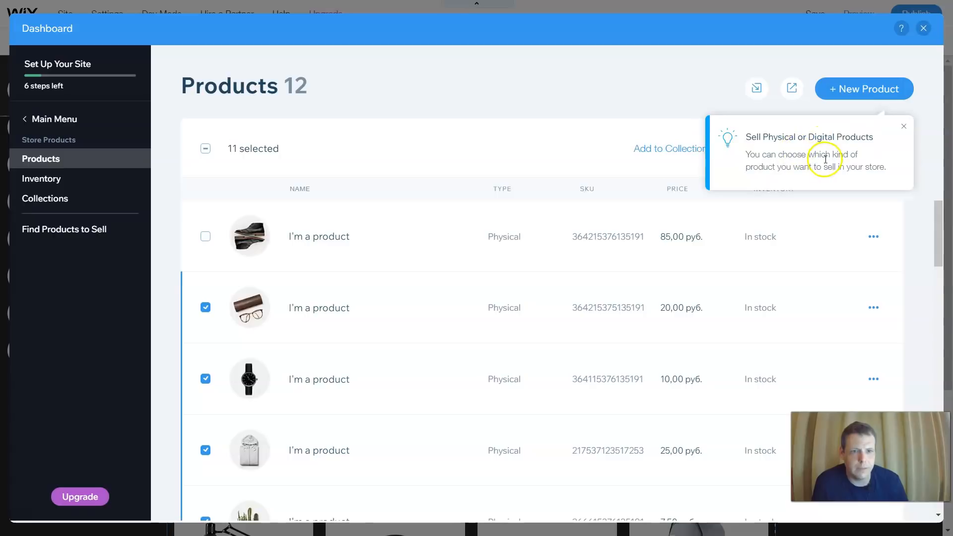
pyautogui.click(904, 128)
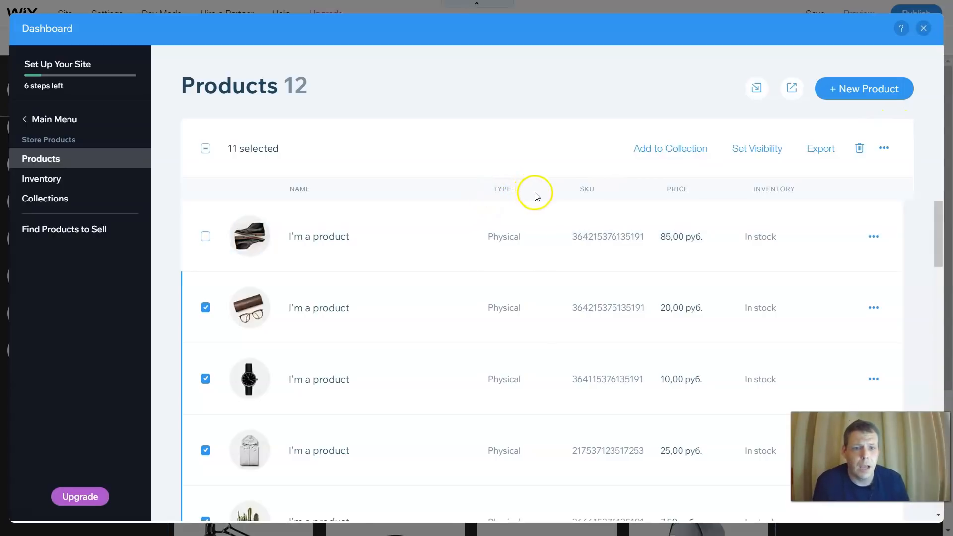
pyautogui.click(857, 148)
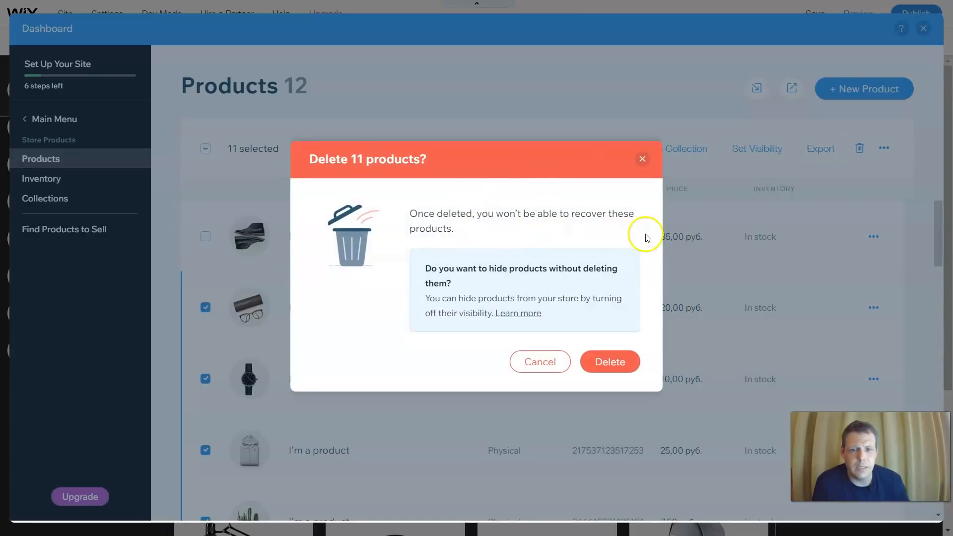
pyautogui.click(592, 361)
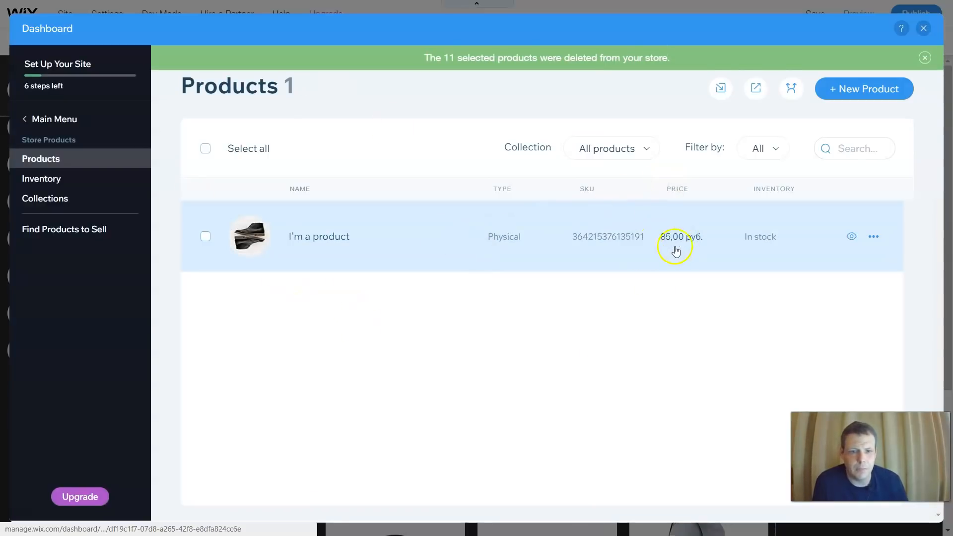
# - Open the remaining shoe product for editing and remove all three of its images
pyautogui.click(258, 236)
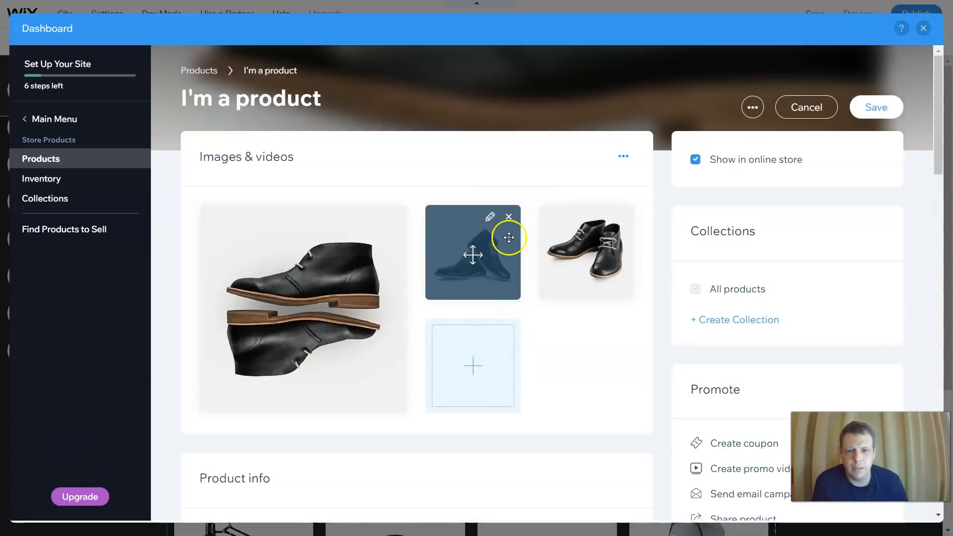
pyautogui.click(508, 217)
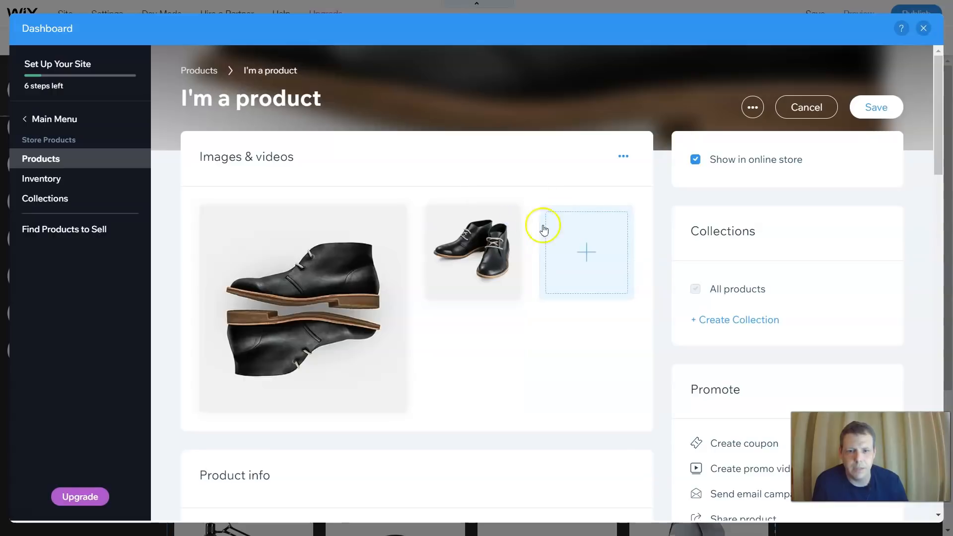
pyautogui.click(509, 217)
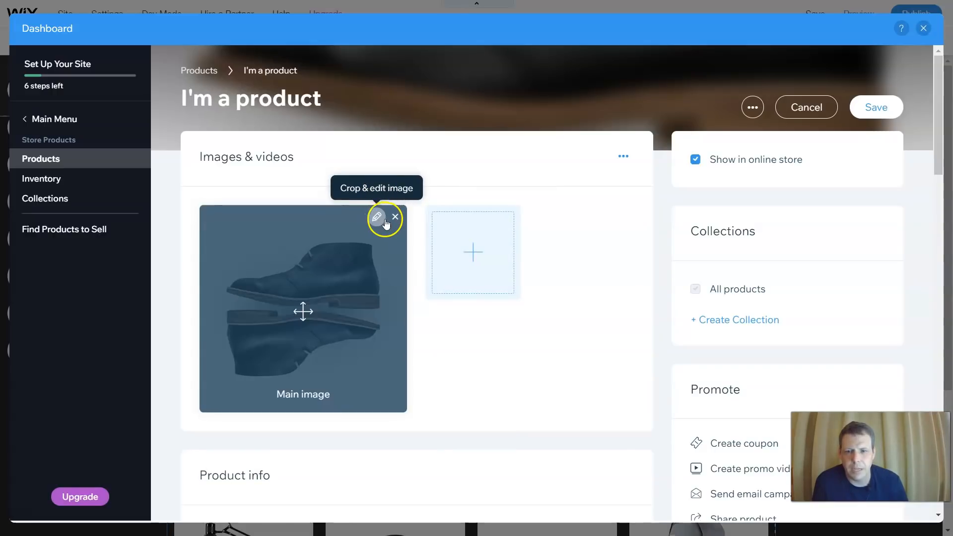
pyautogui.click(393, 217)
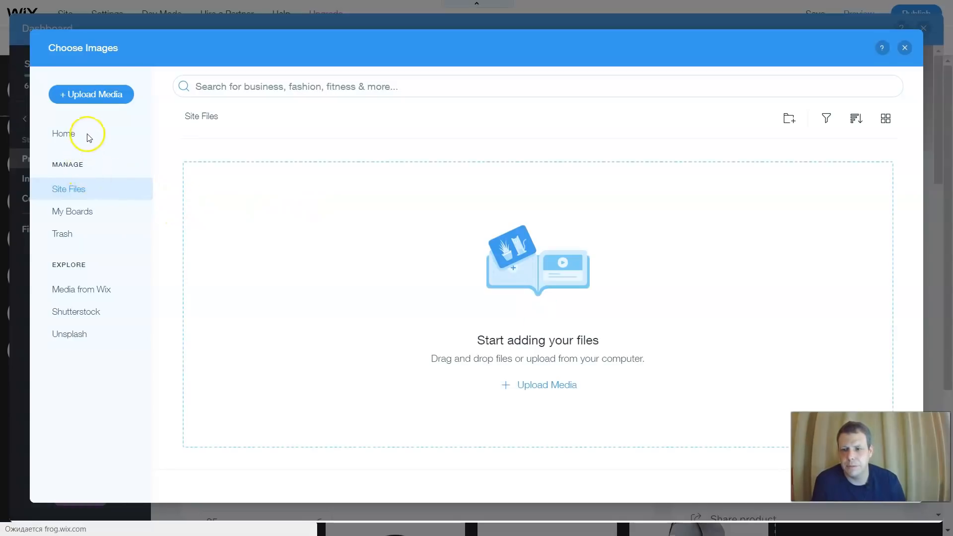
# - Upload images.png from the computer and add it as the product's main image
pyautogui.click(104, 96)
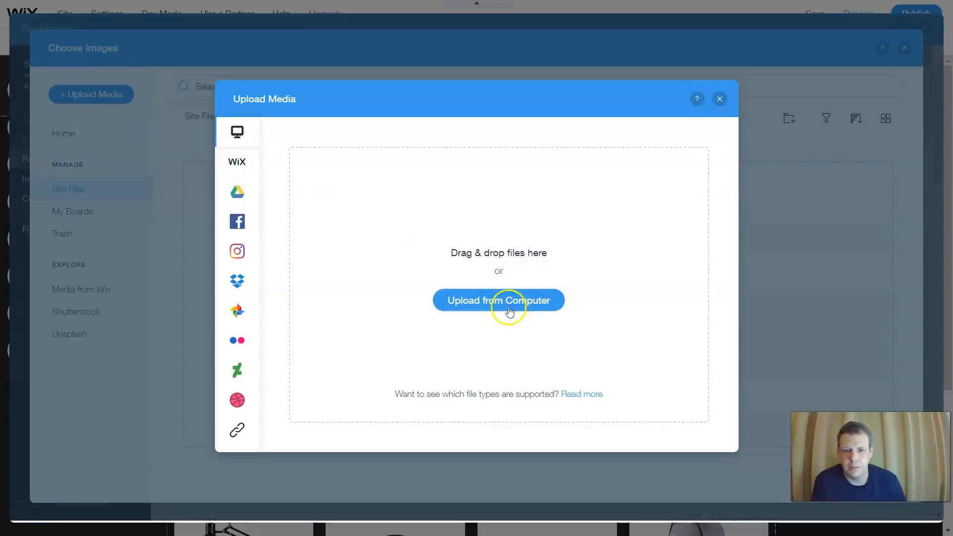
pyautogui.click(538, 301)
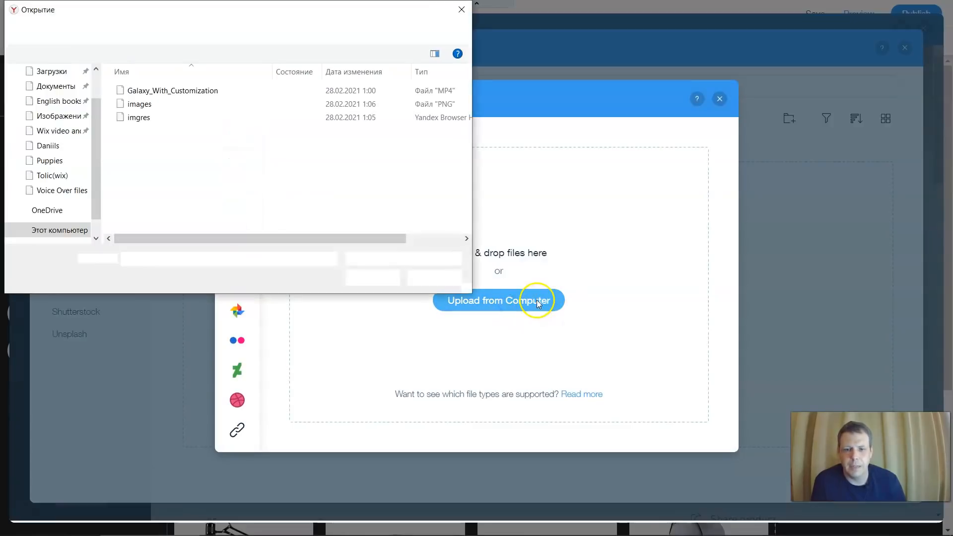
pyautogui.doubleClick(138, 108)
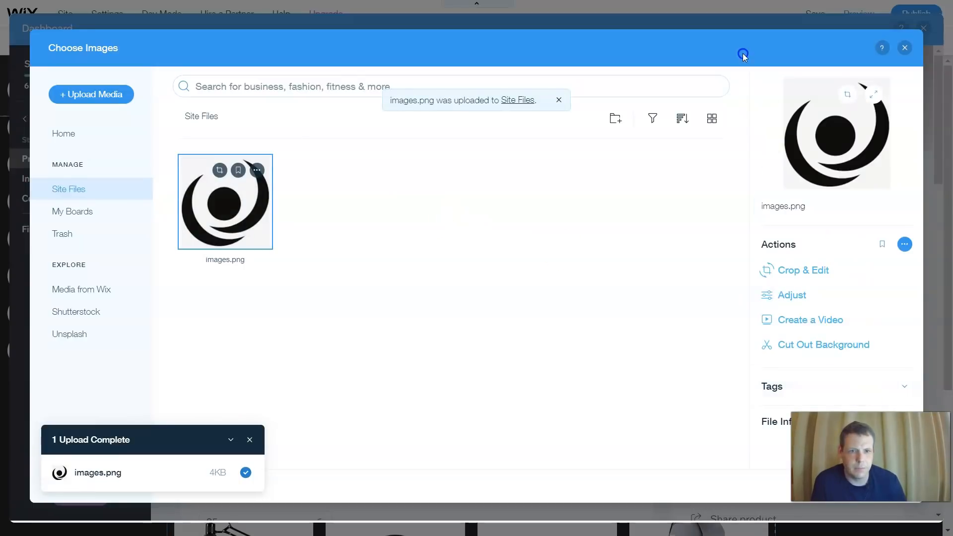
pyautogui.click(243, 222)
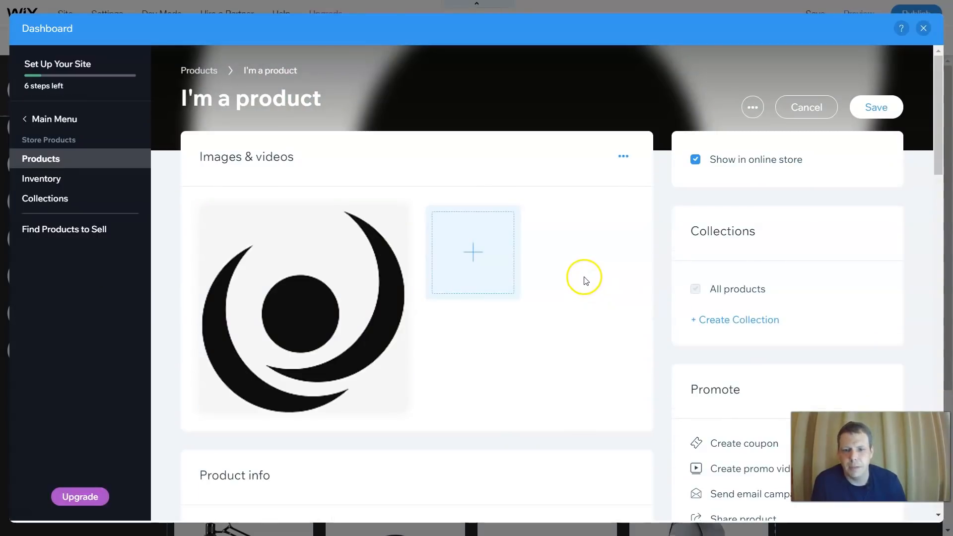
# - Start adding another product image and search the Media from Wix library for "shirts"
pyautogui.scroll(-2, 589, 286)
pyautogui.scroll(-2, 591, 261)
pyautogui.scroll(2, 591, 261)
pyautogui.click(480, 205)
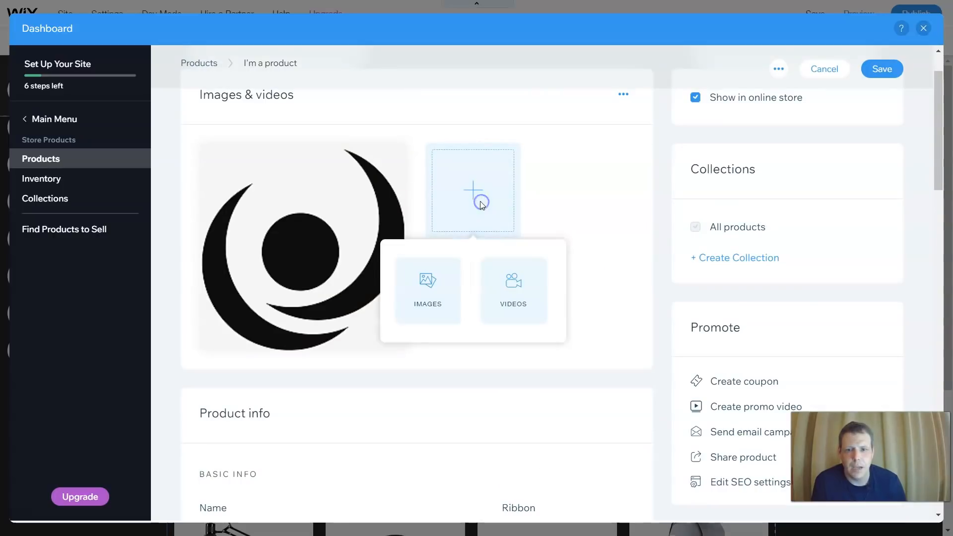
pyautogui.click(435, 280)
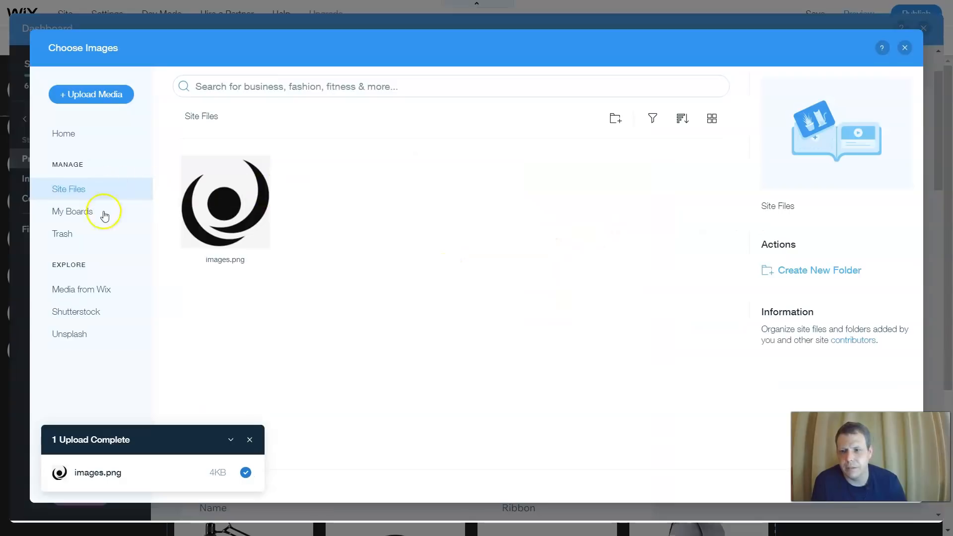
pyautogui.click(78, 289)
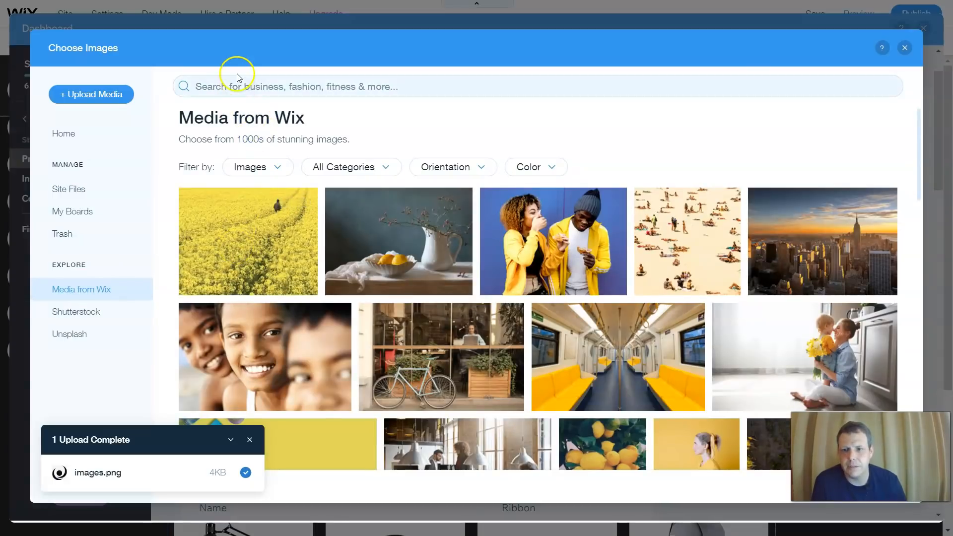
pyautogui.click(188, 86)
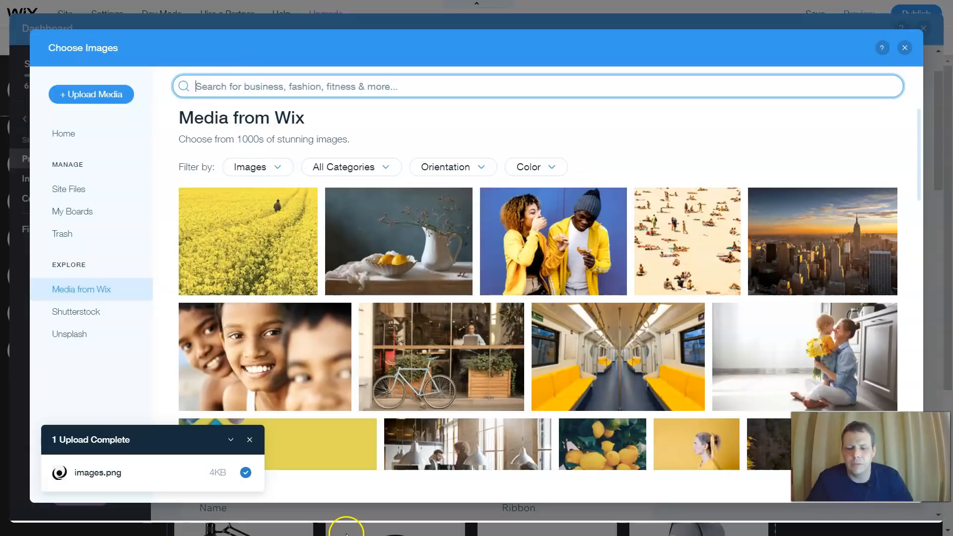
pyautogui.write('shirts')
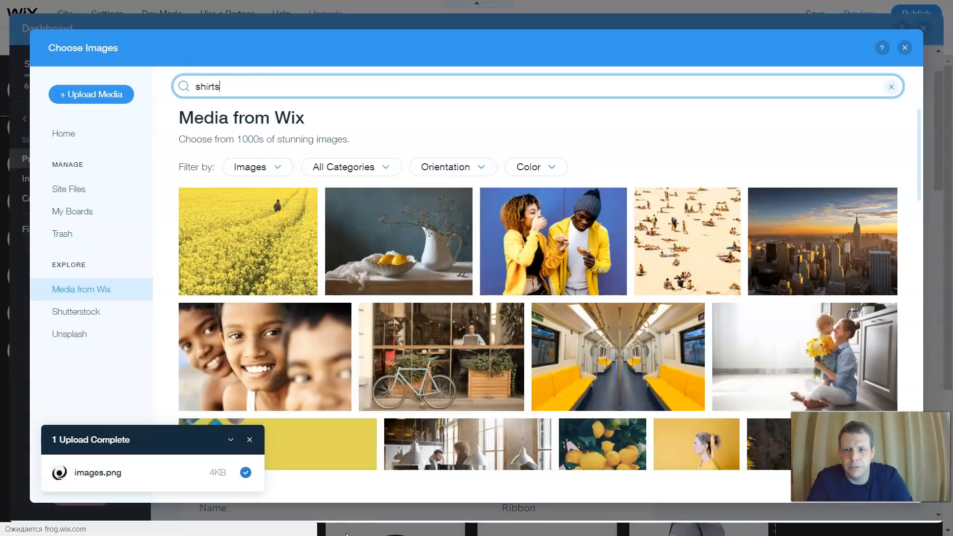
pyautogui.press('Return')
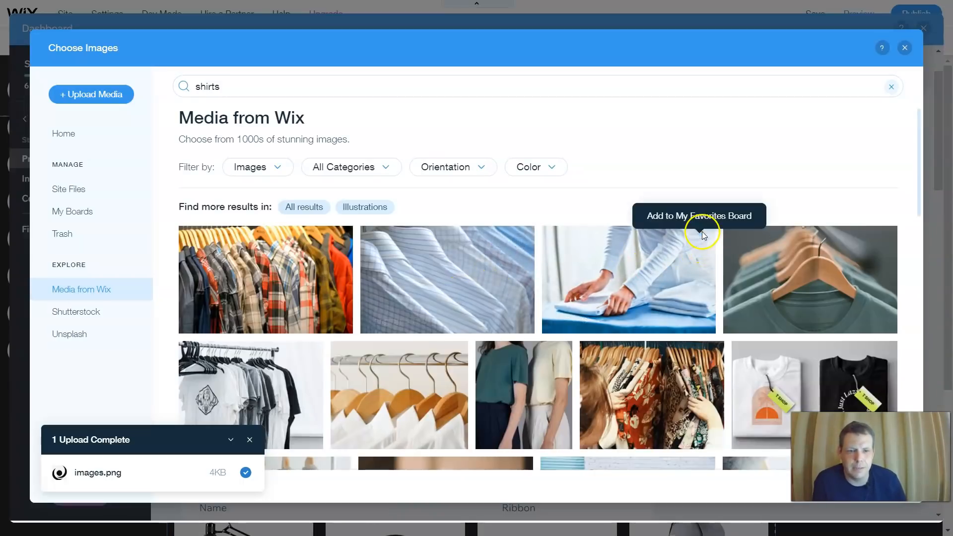
# - Add the plain grey T-shirt picture from the search results as the product's second image
pyautogui.scroll(-5, 647, 264)
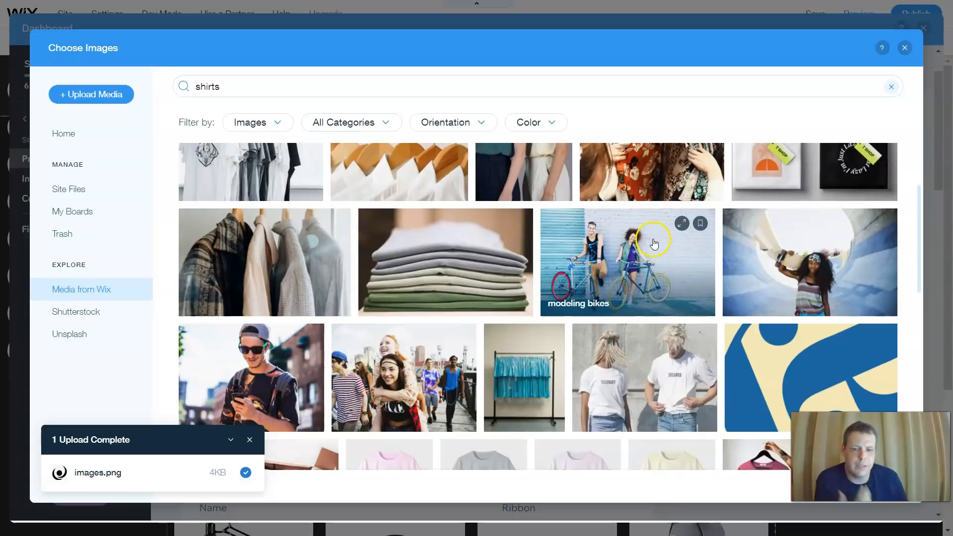
pyautogui.scroll(-5, 654, 243)
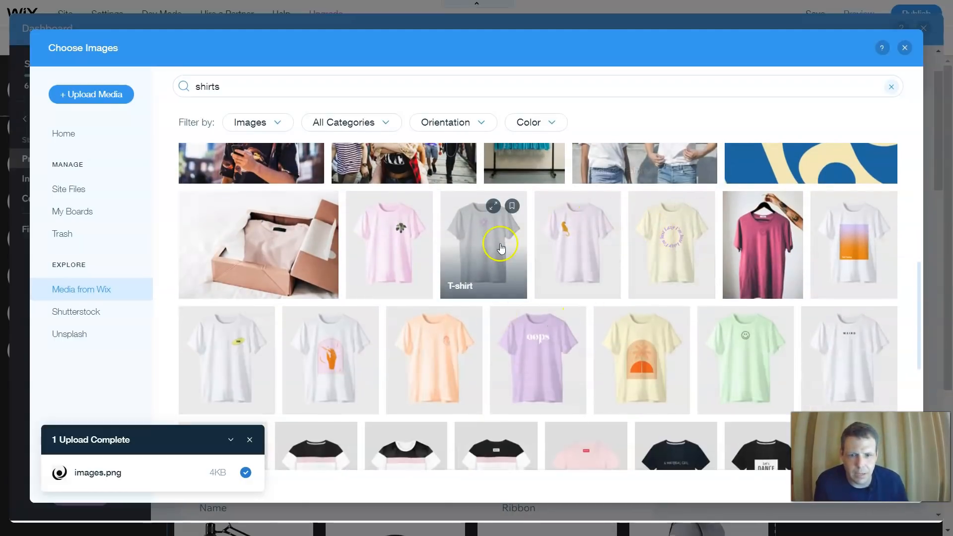
pyautogui.click(499, 250)
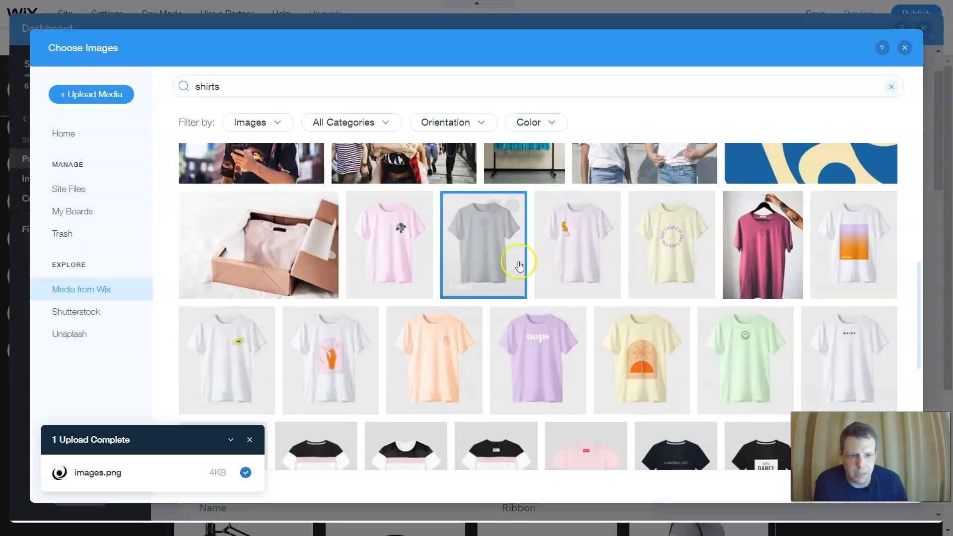
pyautogui.doubleClick(487, 251)
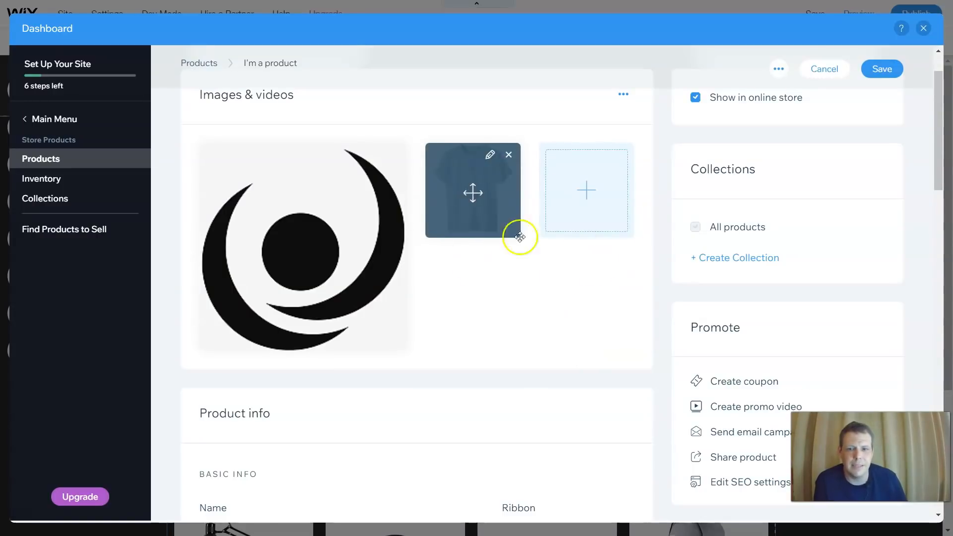
# - Rename the product as "Band T-shirt"
pyautogui.scroll(-3, 542, 351)
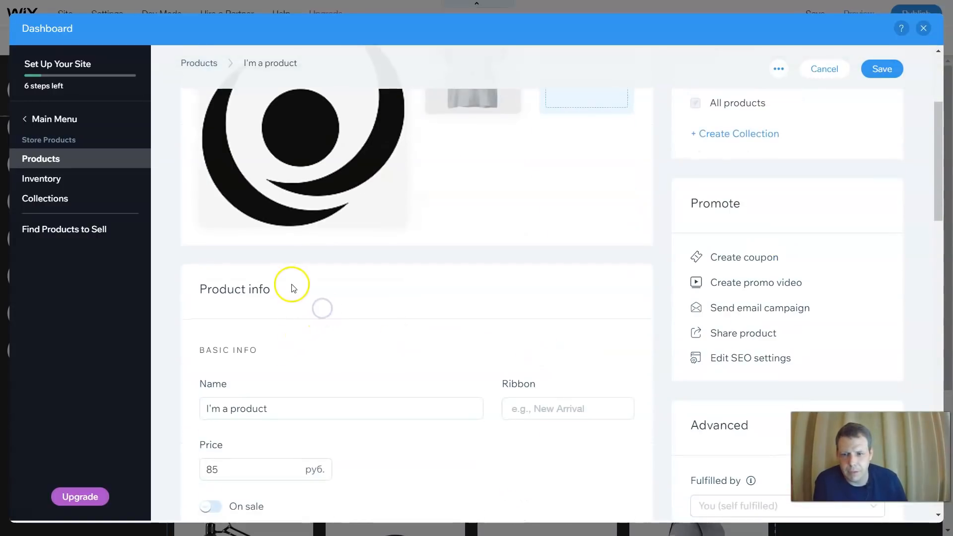
pyautogui.click(274, 406)
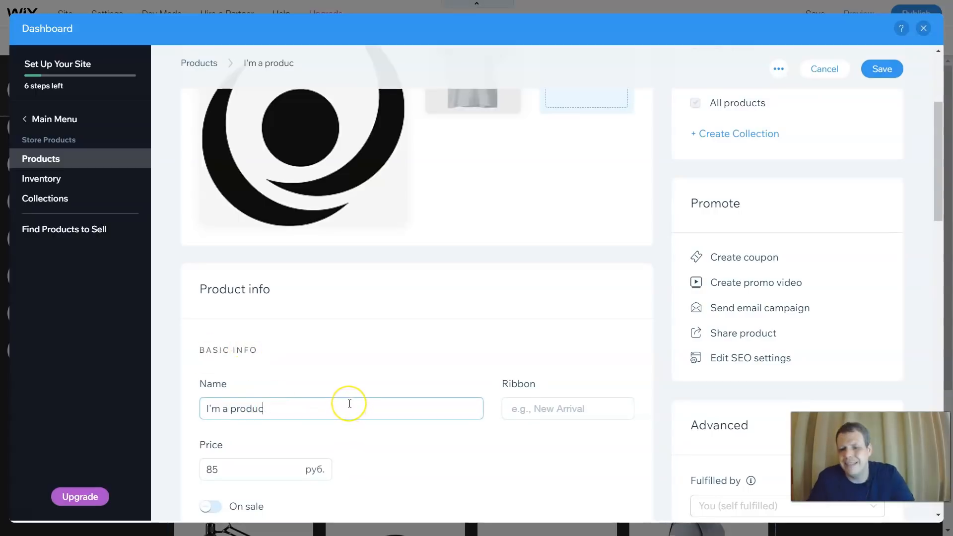
pyautogui.press('BackSpace')
pyautogui.press('BackSpace')
pyautogui.press('BackSpace')
pyautogui.write('Band T-shirt')
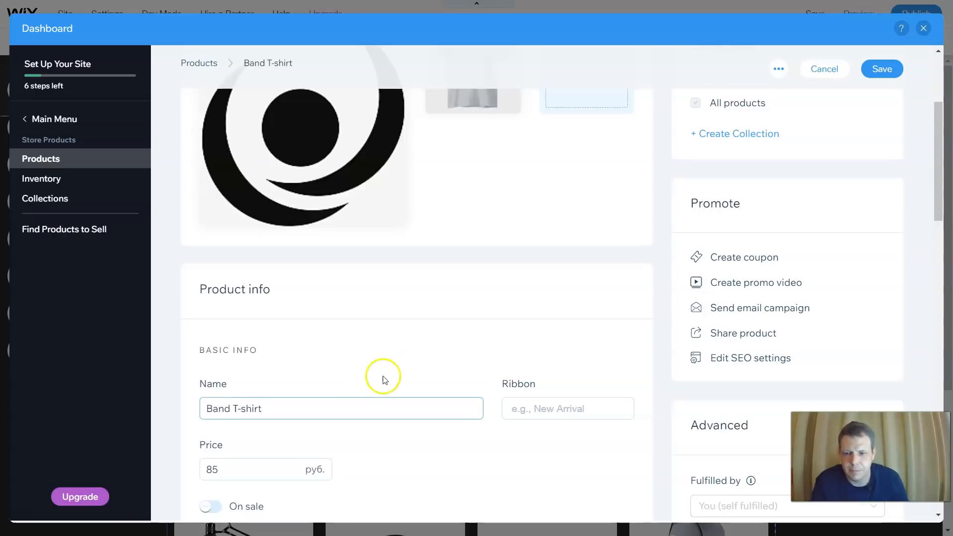
# - Add a "NEW ALBUM STYLE" ribbon to the product
pyautogui.click(543, 416)
pyautogui.write('NEW ALBUM STYLE')
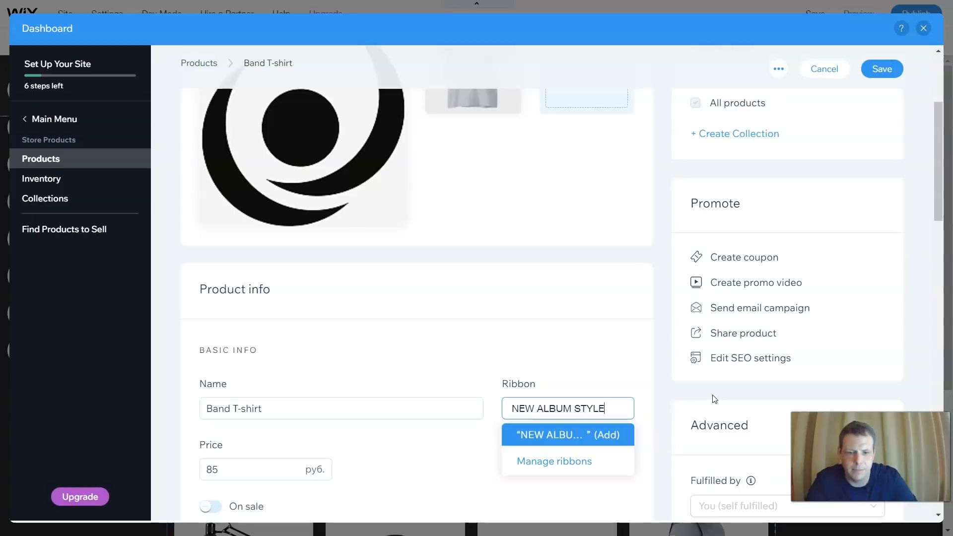
pyautogui.click(695, 331)
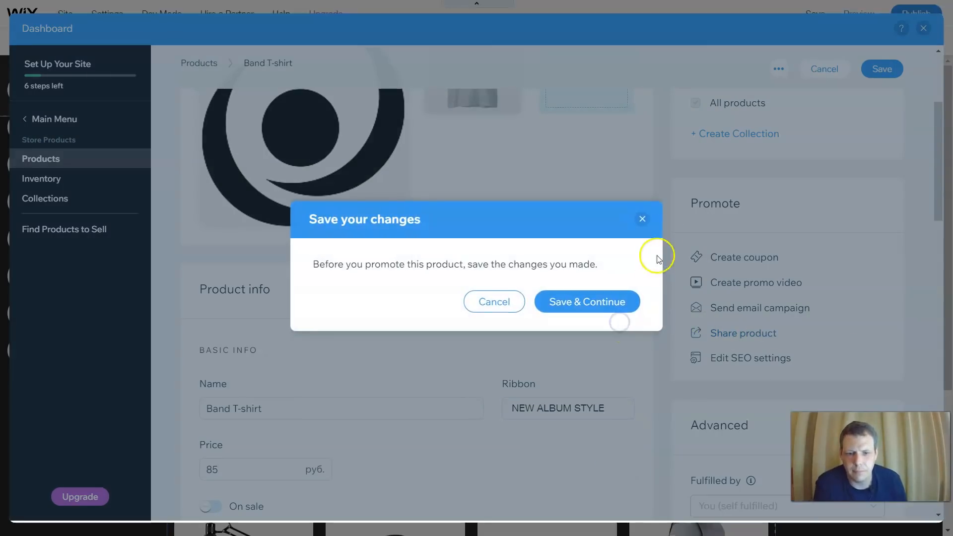
pyautogui.click(642, 219)
# - Set the product's price to 50 and put it on sale with a 25% discount
pyautogui.scroll(-4, 447, 298)
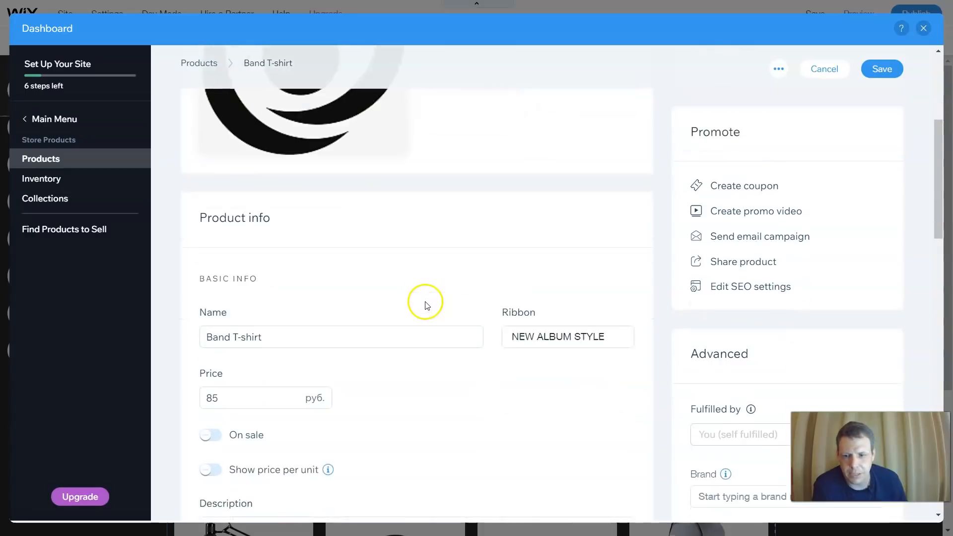
pyautogui.click(222, 281)
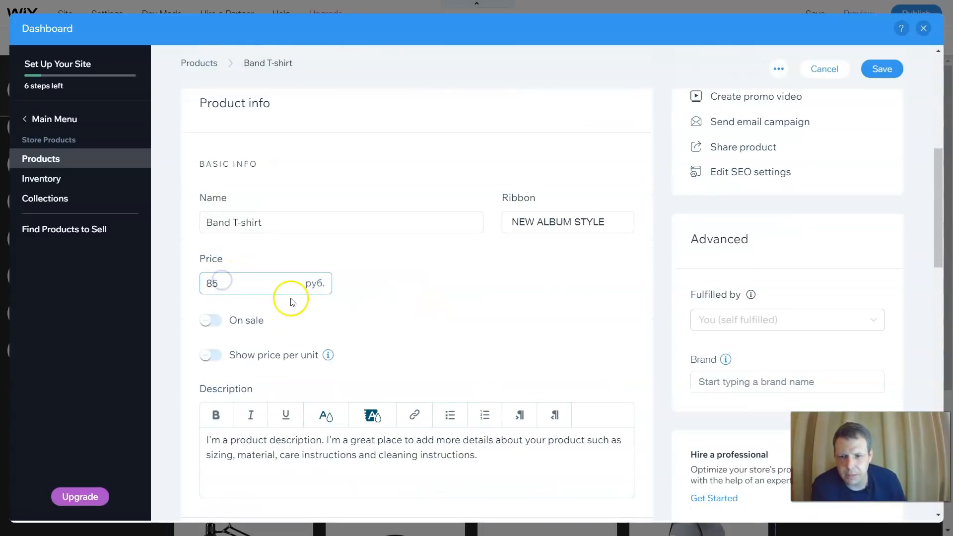
pyautogui.click(191, 281)
pyautogui.click(229, 286)
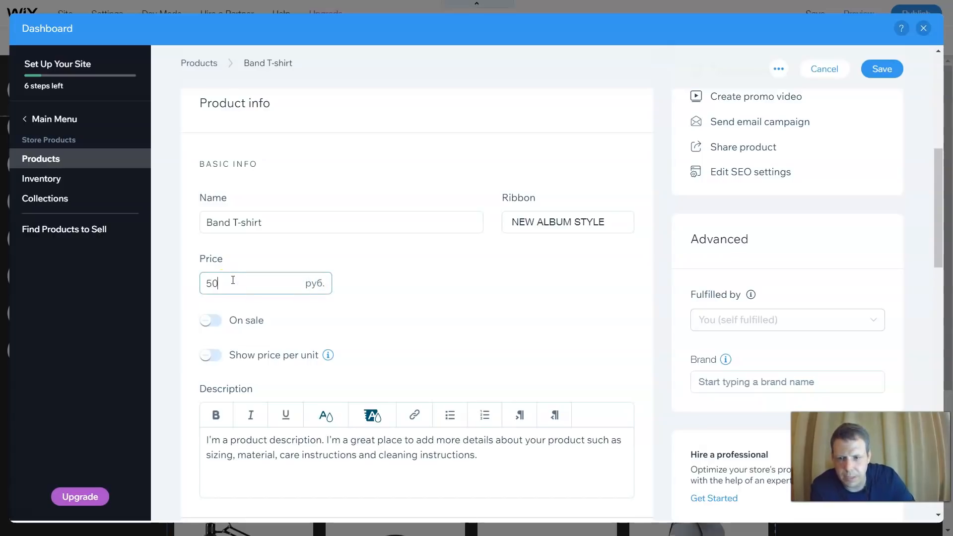
pyautogui.click(207, 321)
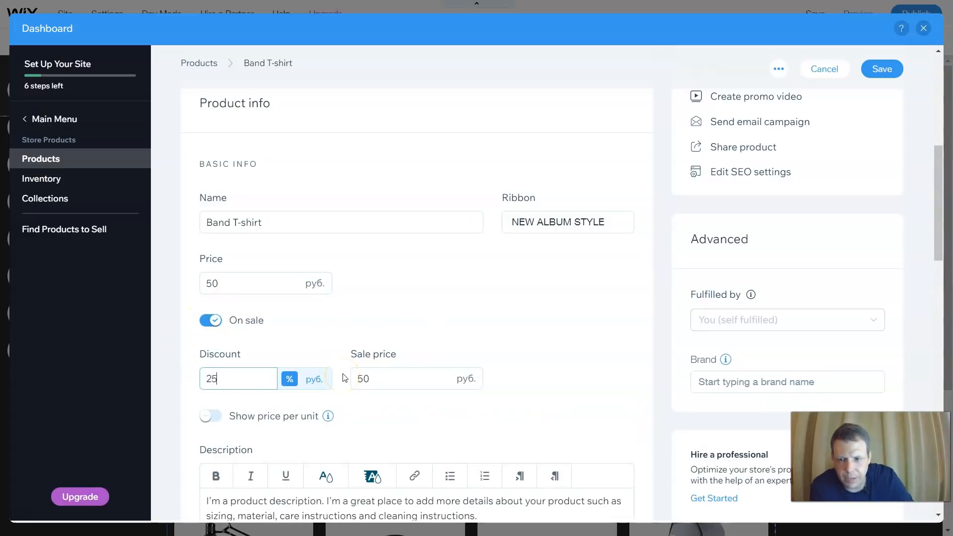
pyautogui.click(561, 362)
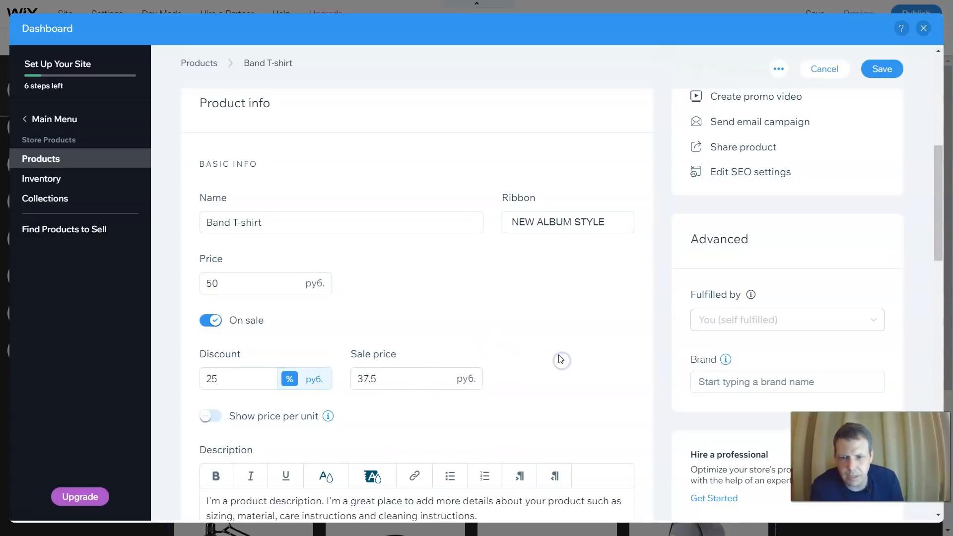
# - Show the price per unit, with a total product quantity of 100 g and base units of 50 g
pyautogui.scroll(-2, 561, 360)
pyautogui.click(209, 354)
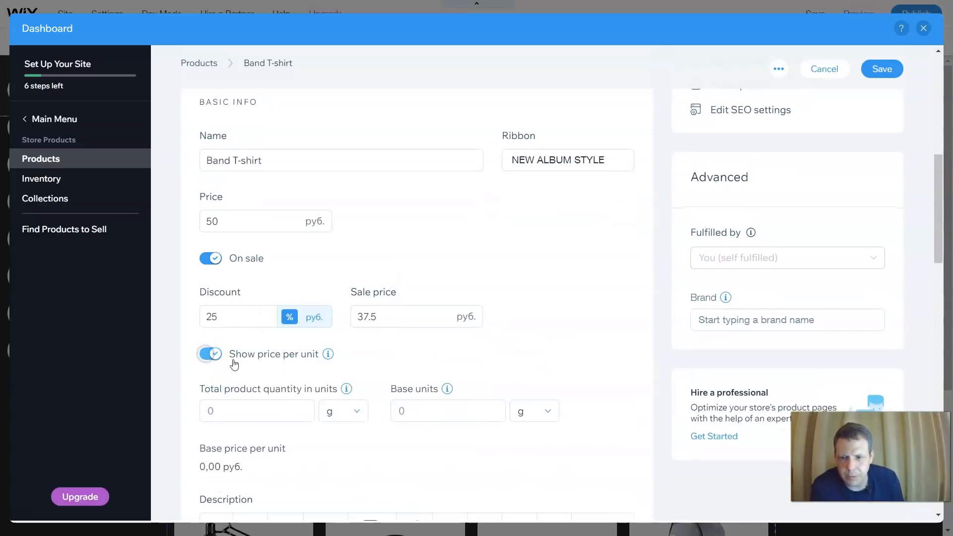
pyautogui.scroll(-2, 540, 334)
pyautogui.click(275, 354)
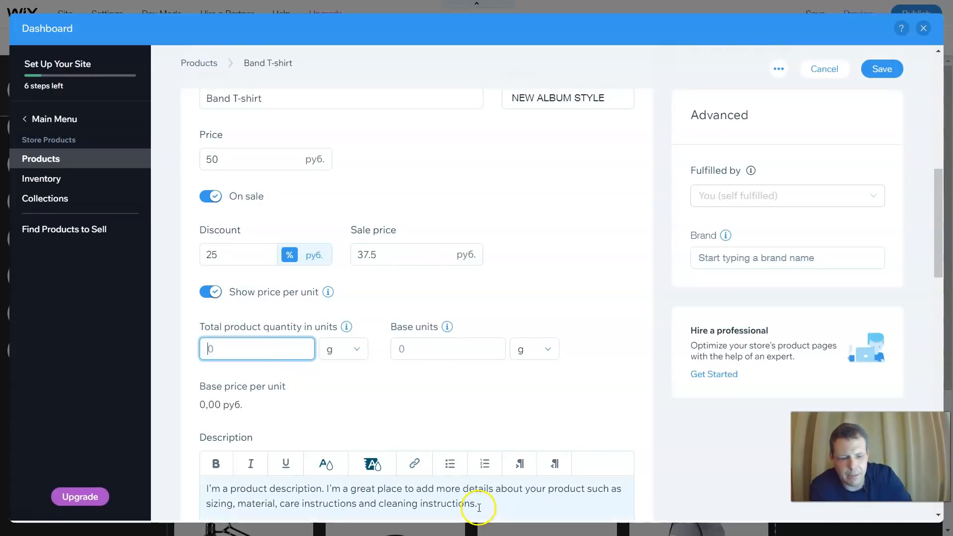
pyautogui.click(491, 346)
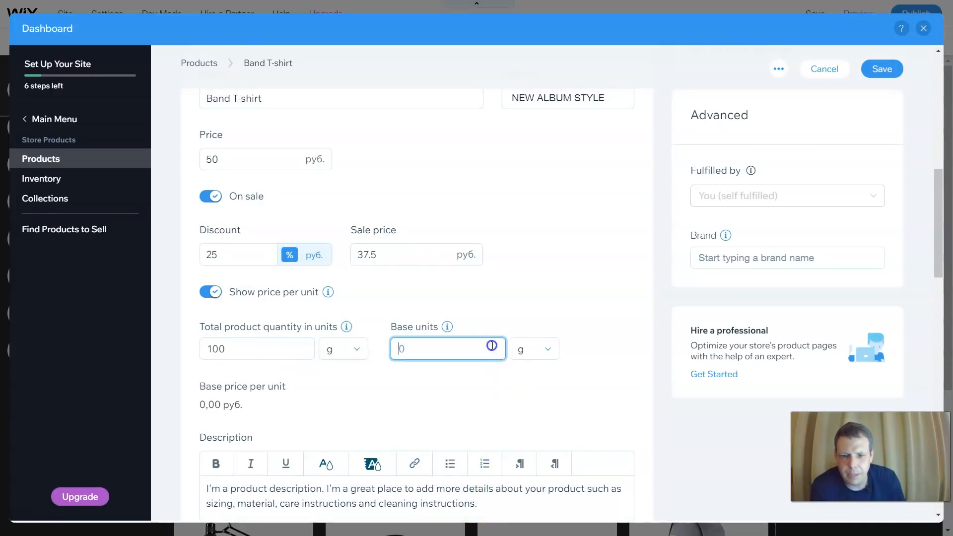
pyautogui.write('50')
pyautogui.click(346, 401)
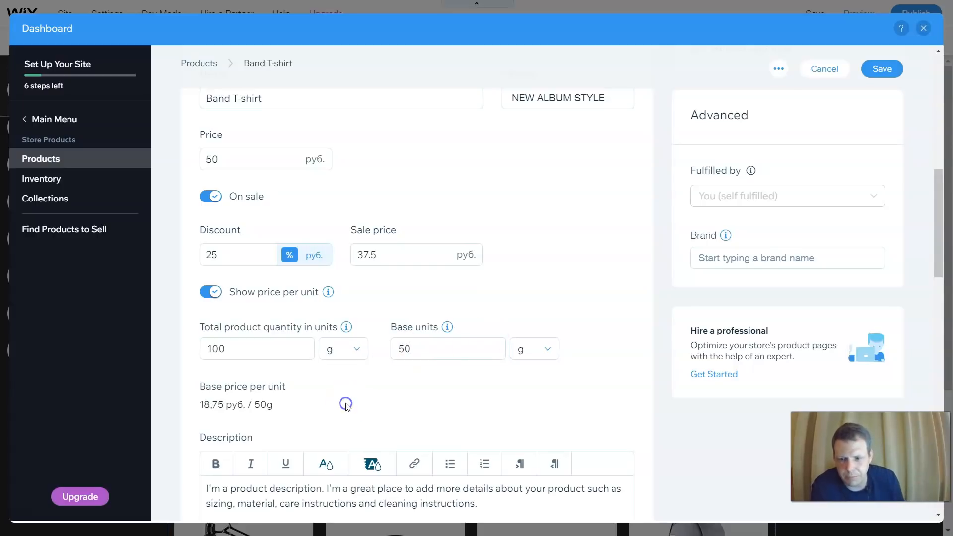
# - Replace the placeholder product description with "NEW ALBUM T SHIRT THAT YOU MUST HAVE"
pyautogui.scroll(-4, 485, 402)
pyautogui.moveTo(453, 334); pyautogui.dragTo(206, 302)
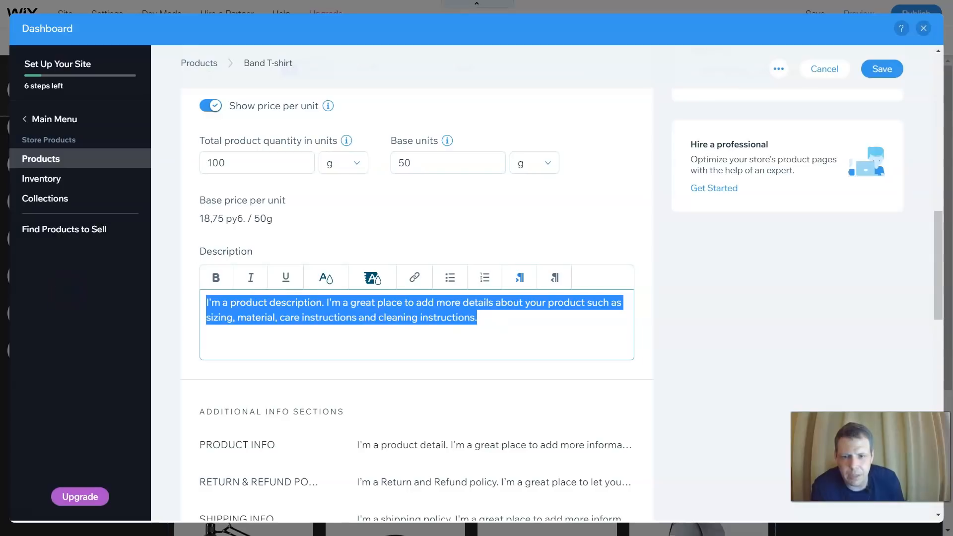
pyautogui.moveTo(8, 276)
pyautogui.press('BackSpace')
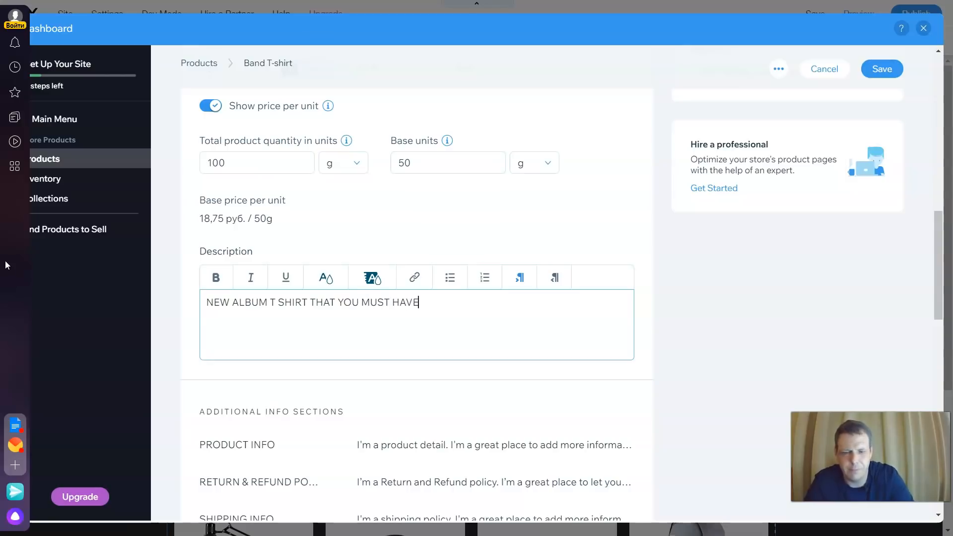
# - Format the whole product description text as bold, italic and red
pyautogui.moveTo(436, 305); pyautogui.dragTo(133, 269)
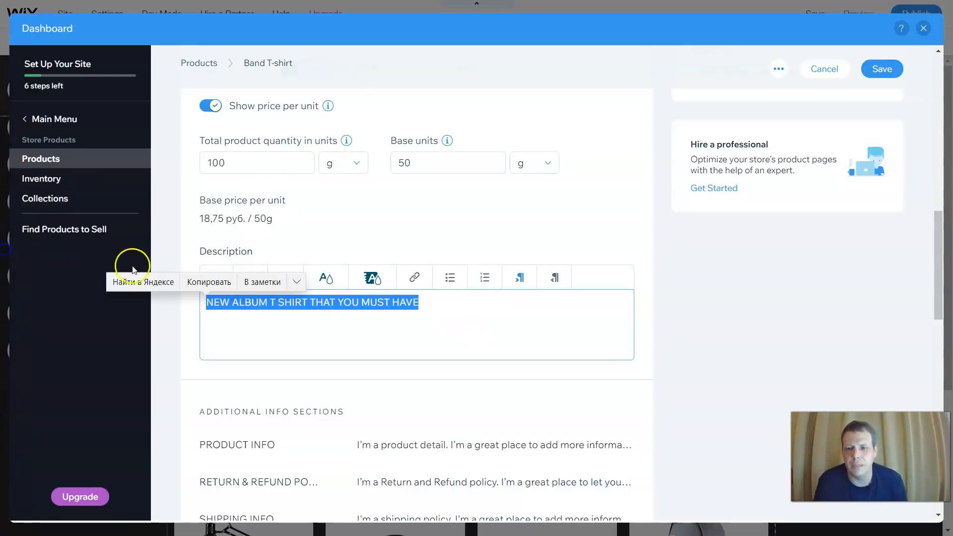
pyautogui.click(296, 223)
pyautogui.moveTo(449, 319); pyautogui.dragTo(139, 288)
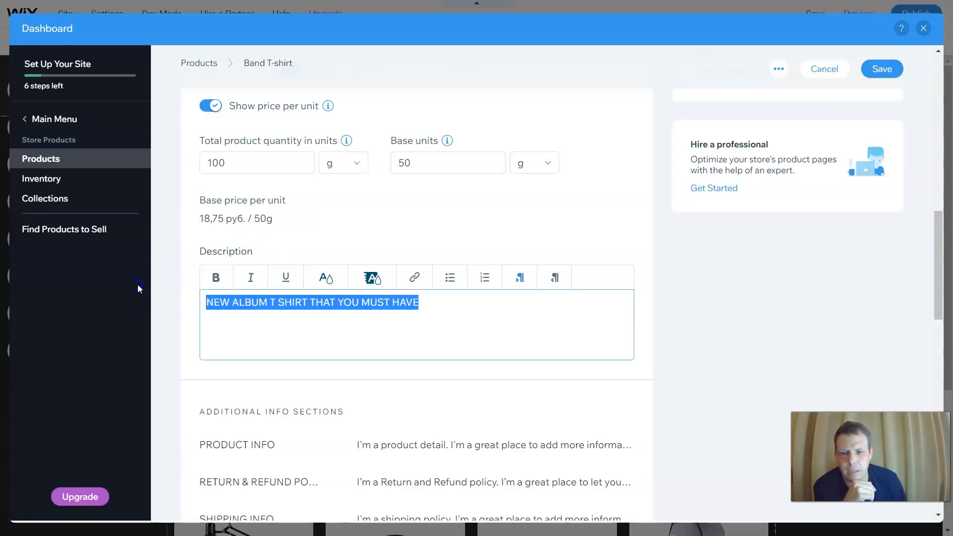
pyautogui.click(217, 276)
pyautogui.click(244, 281)
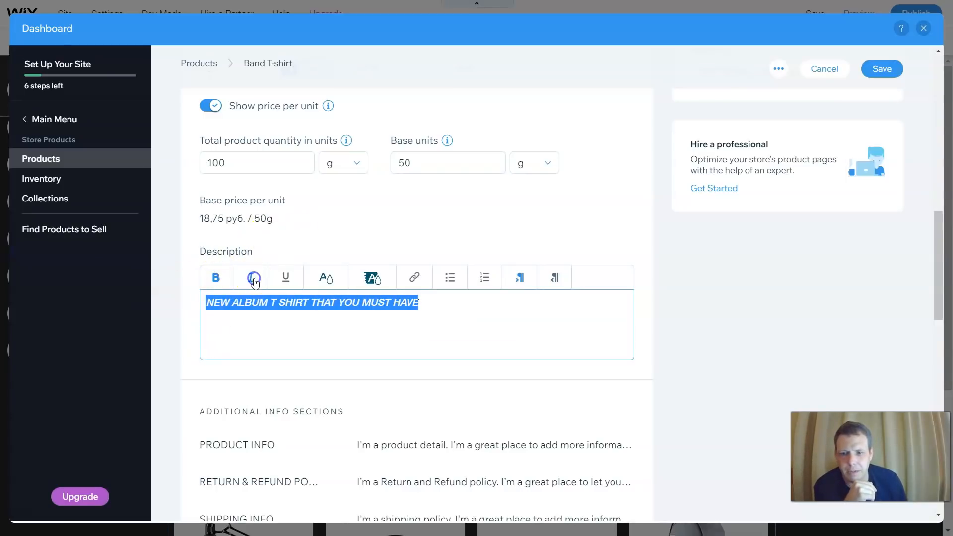
pyautogui.click(333, 282)
pyautogui.click(363, 315)
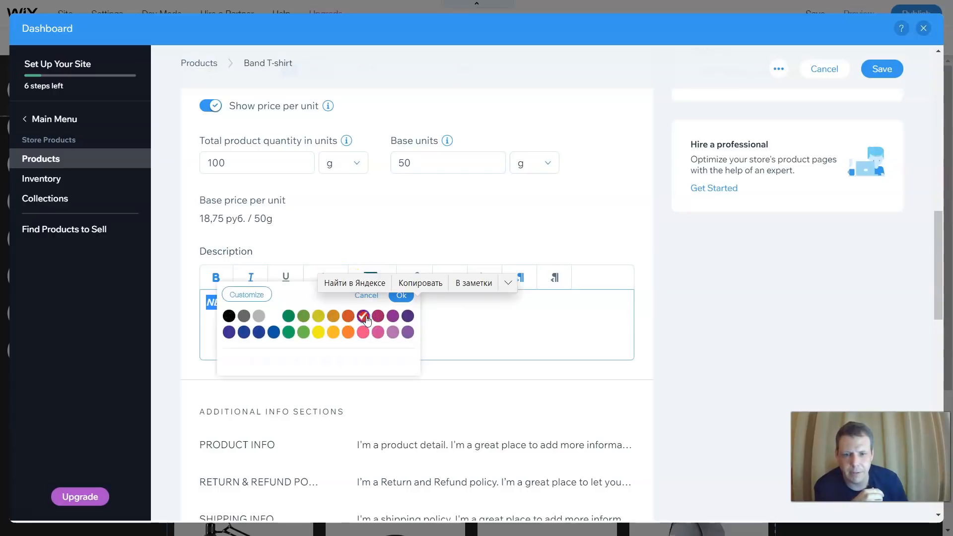
pyautogui.click(514, 336)
# - Replace the description of the Return & Refund Policy info section with "THERE IS NO REFUND"
pyautogui.scroll(-1, 519, 366)
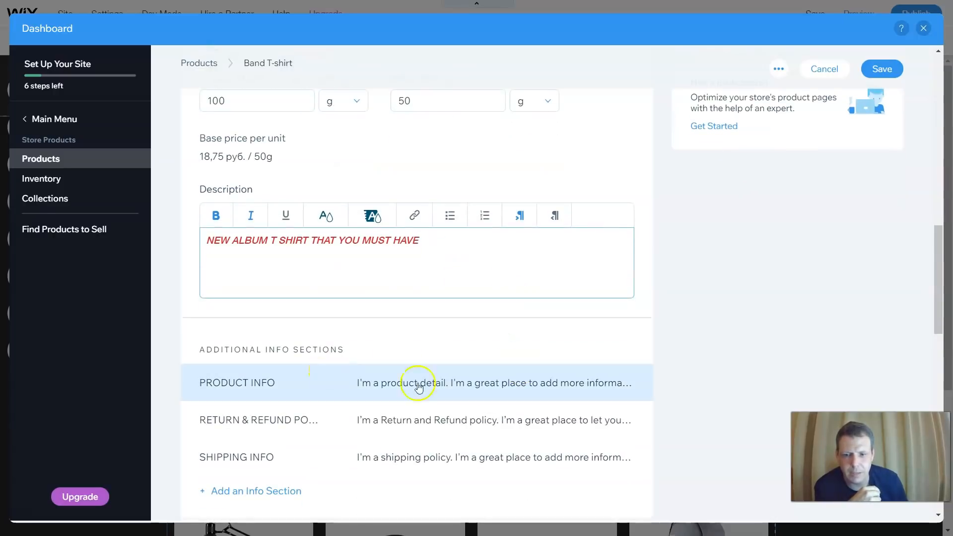
pyautogui.scroll(-1, 434, 396)
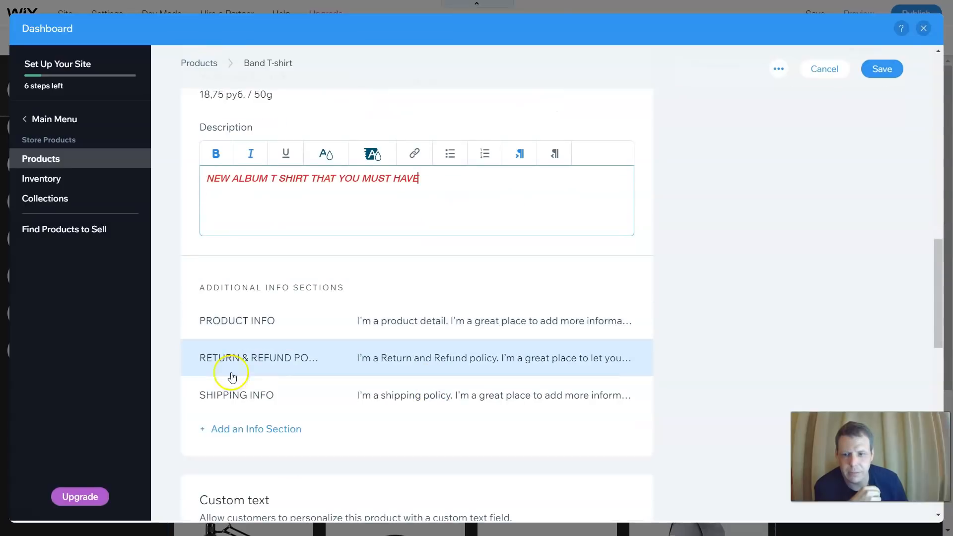
pyautogui.click(412, 360)
pyautogui.click(554, 358)
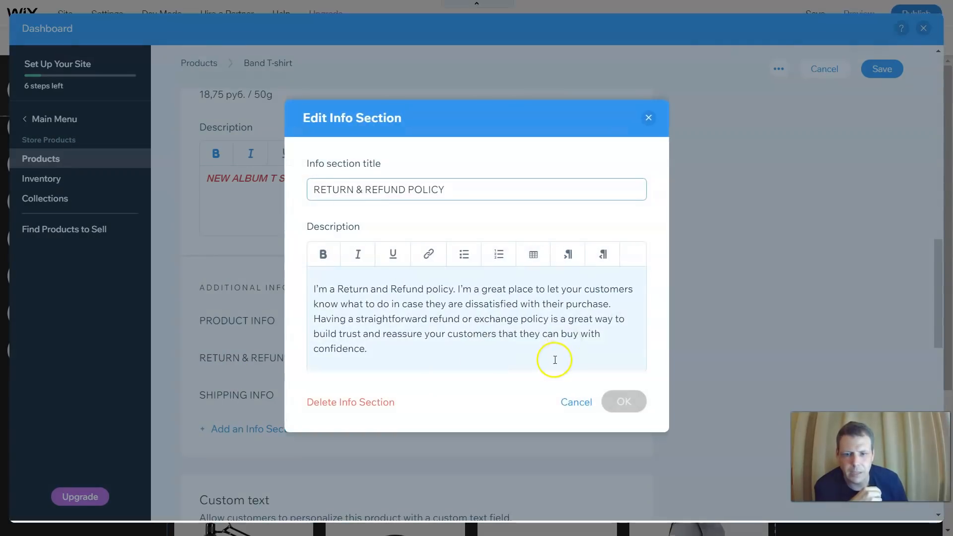
pyautogui.moveTo(438, 361); pyautogui.dragTo(28, 283)
pyautogui.write('THERE IS NO REFUND')
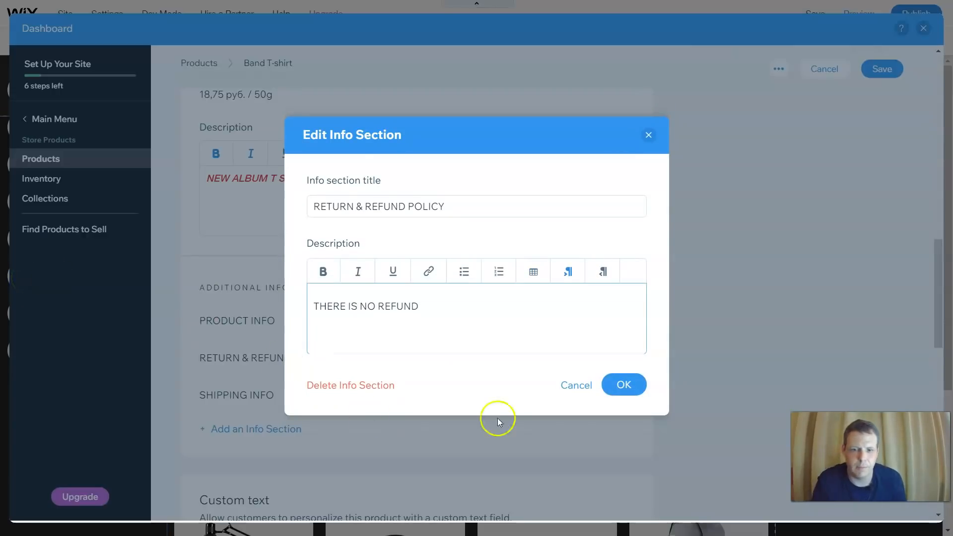
pyautogui.click(624, 385)
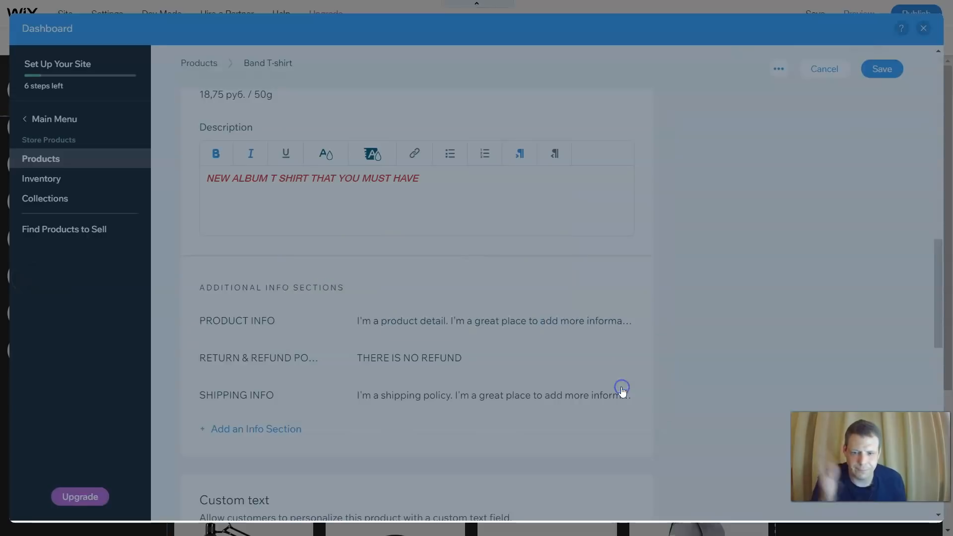
# - Replace the description of the Shipping Info section with "SHIPS FAST TO YOUR LOCATION", formatted in bold and italic
pyautogui.click(437, 403)
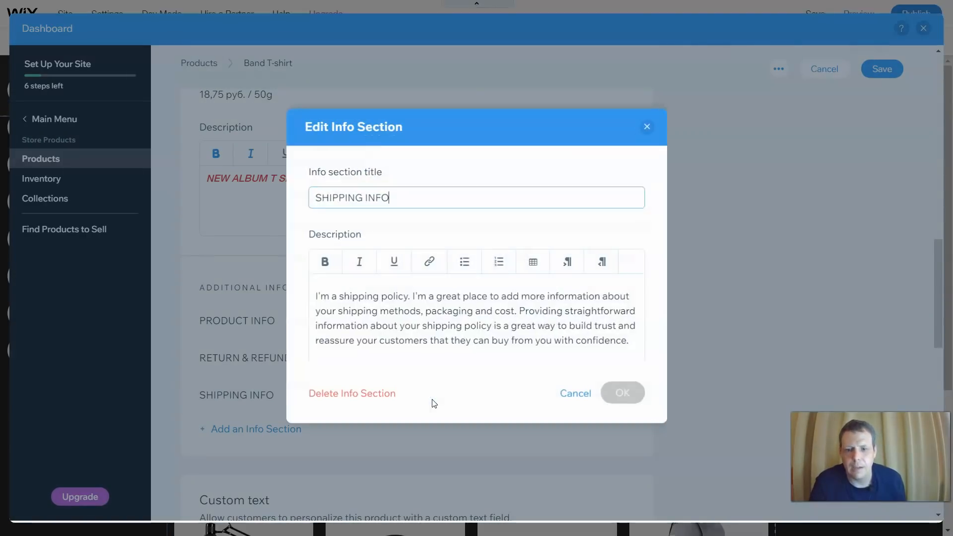
pyautogui.moveTo(636, 342); pyautogui.dragTo(40, 231)
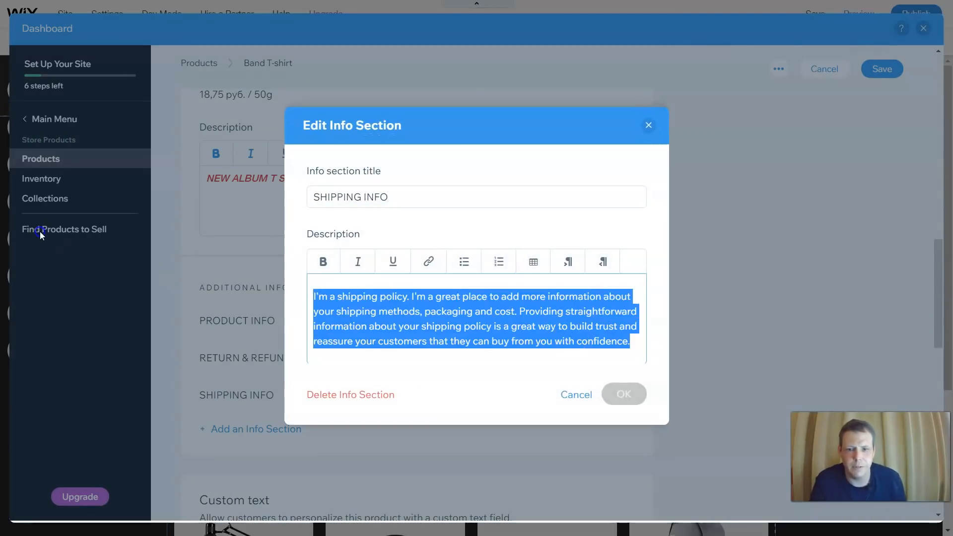
pyautogui.press('BackSpace')
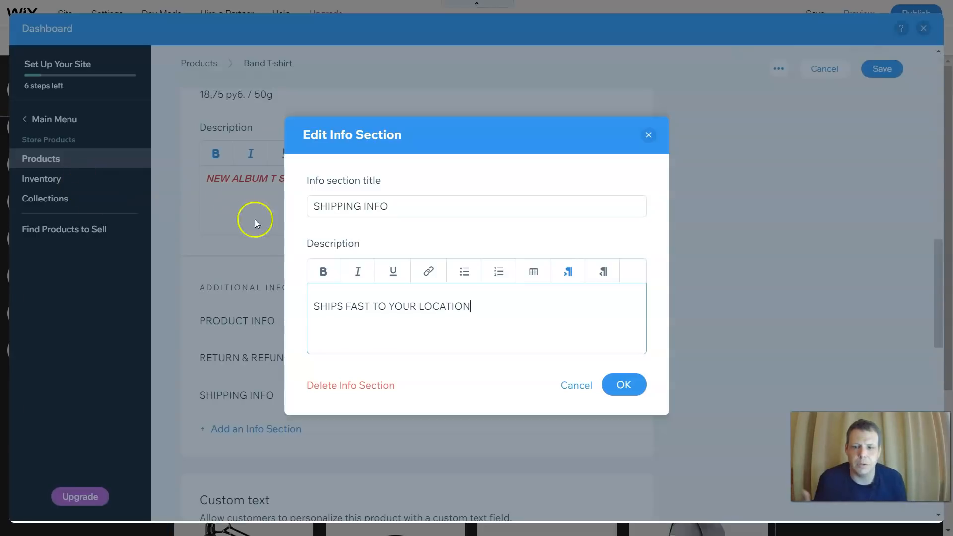
pyautogui.moveTo(519, 310); pyautogui.dragTo(281, 293)
pyautogui.click(326, 271)
pyautogui.click(358, 272)
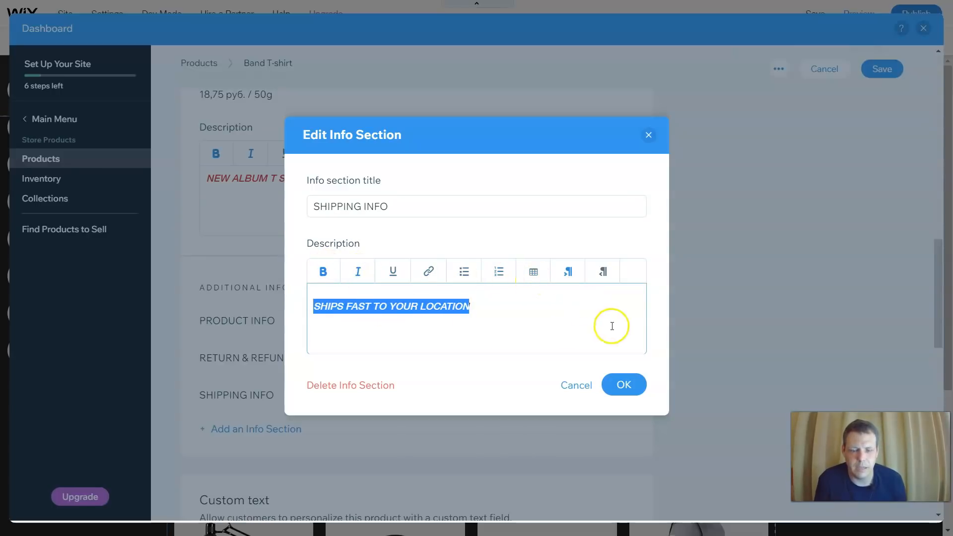
pyautogui.click(624, 385)
# - Replace the description of the Product Info section with "new style"
pyautogui.scroll(-4, 605, 385)
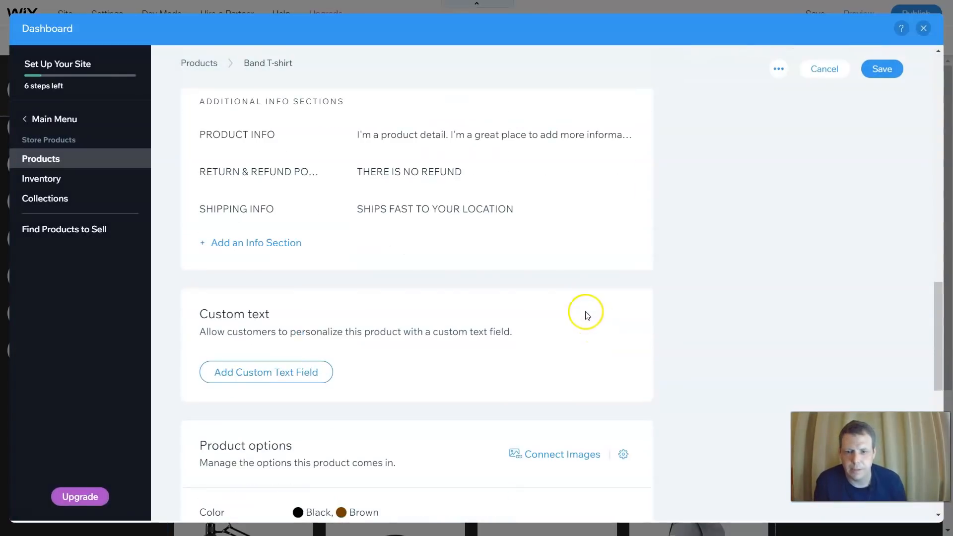
pyautogui.click(438, 146)
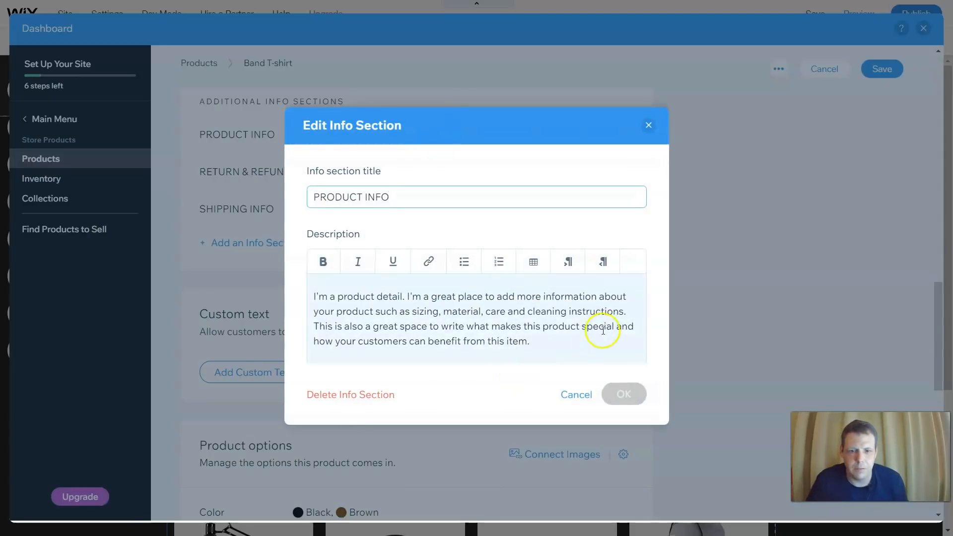
pyautogui.tripleClick(603, 330)
pyautogui.press('BackSpace')
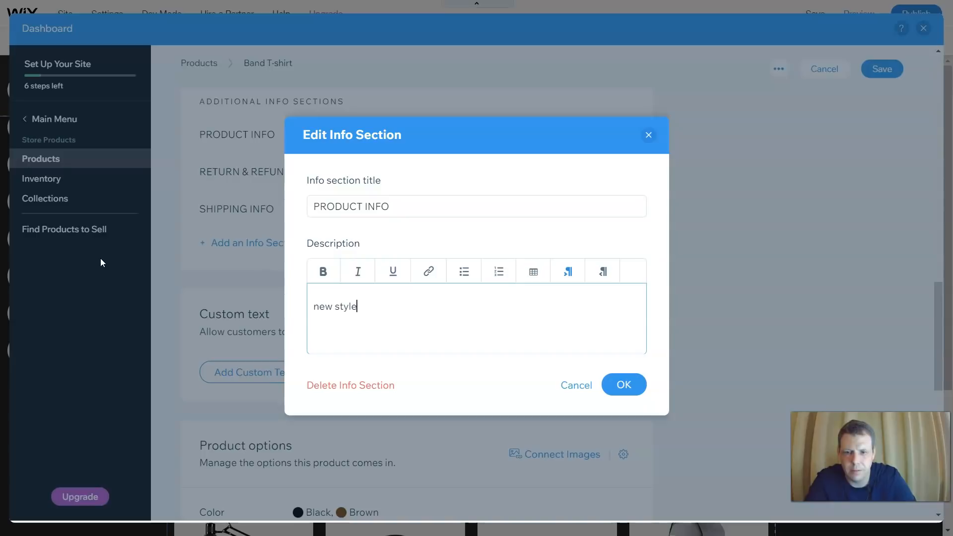
pyautogui.click(619, 373)
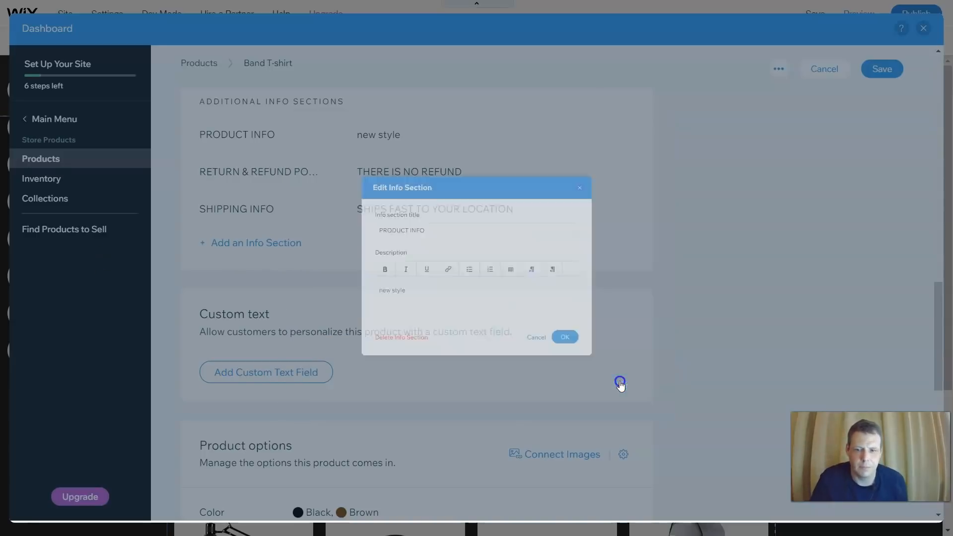
# - Change the color swatch of the Brown choice in the Color product option to a red shade
pyautogui.scroll(-5, 610, 350)
pyautogui.moveTo(308, 272)
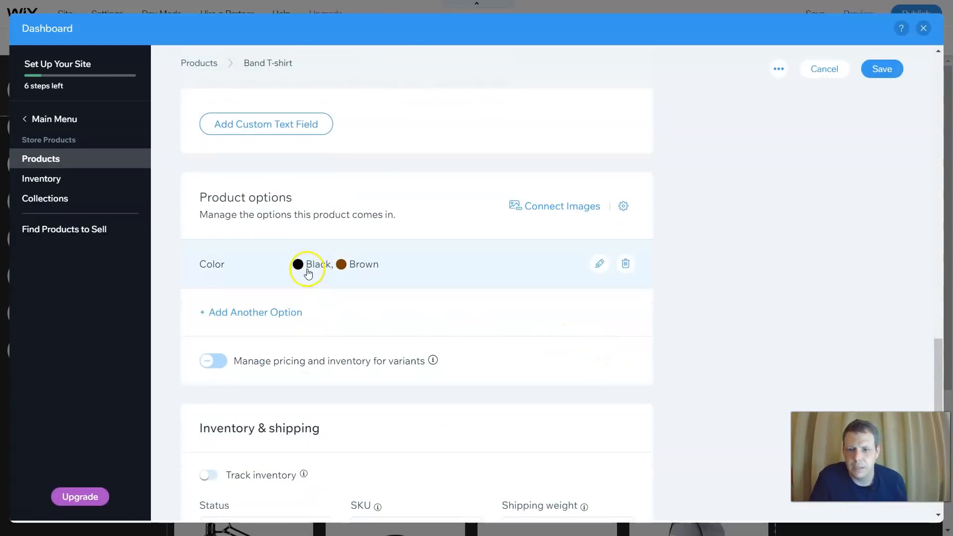
pyautogui.click(599, 264)
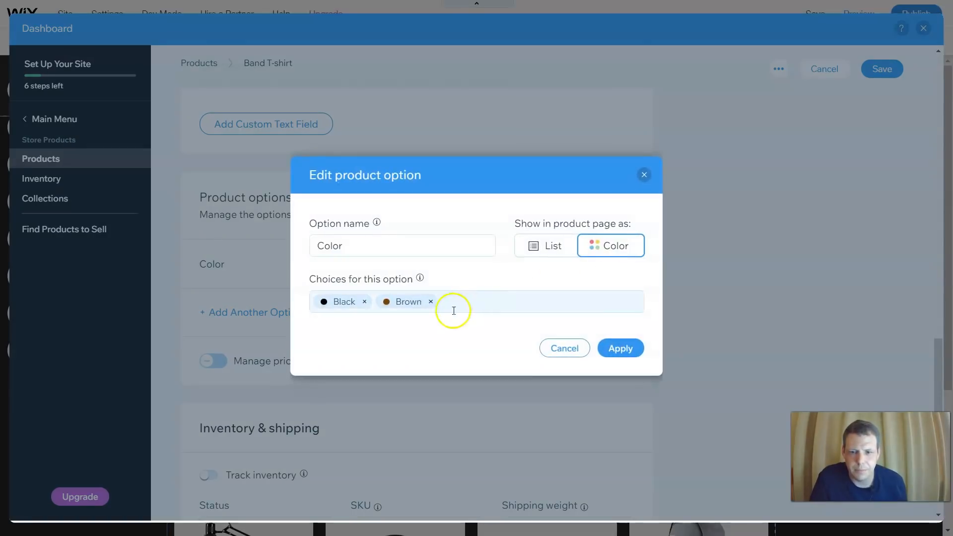
pyautogui.click(614, 248)
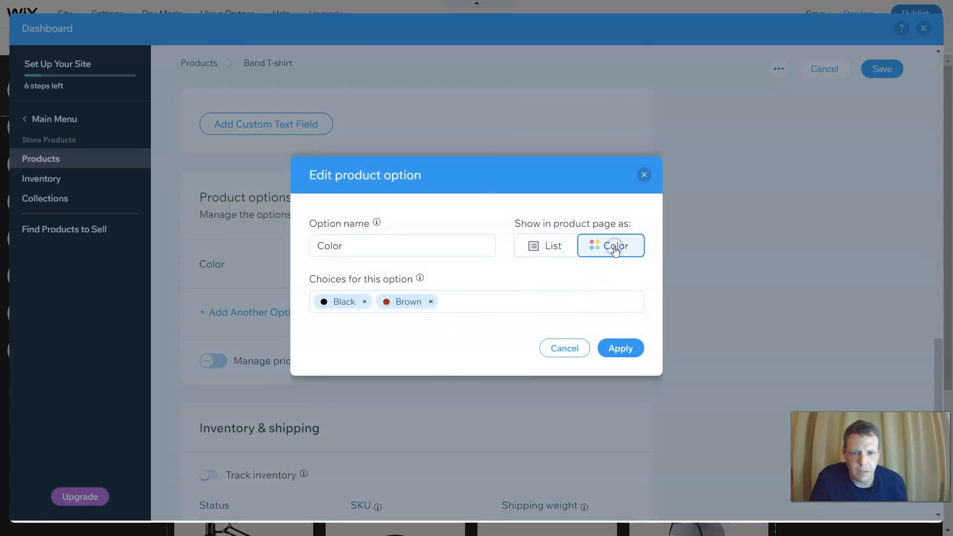
pyautogui.doubleClick(408, 243)
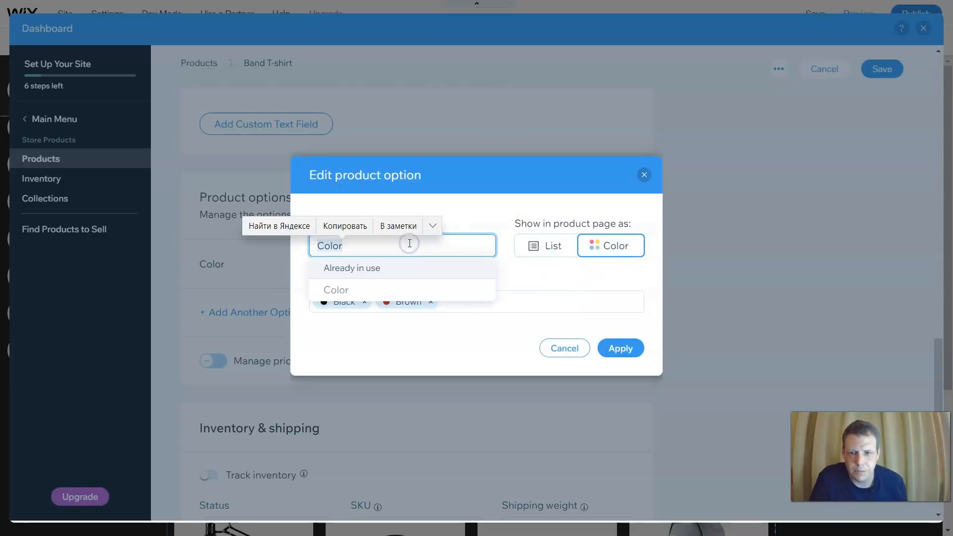
pyautogui.click(499, 305)
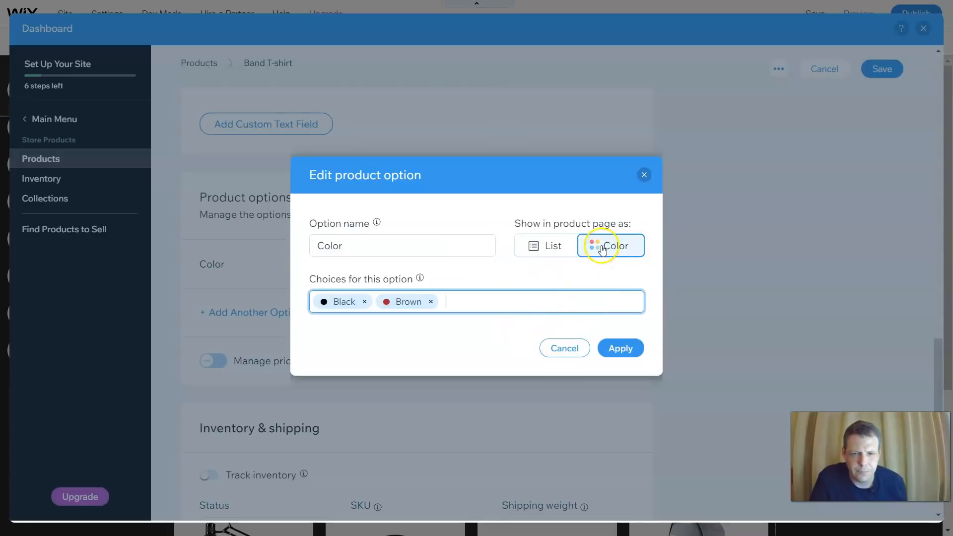
# - Try the List display for the Color option, set it back to Color and apply the option changes
pyautogui.click(556, 254)
pyautogui.click(608, 247)
pyautogui.click(485, 310)
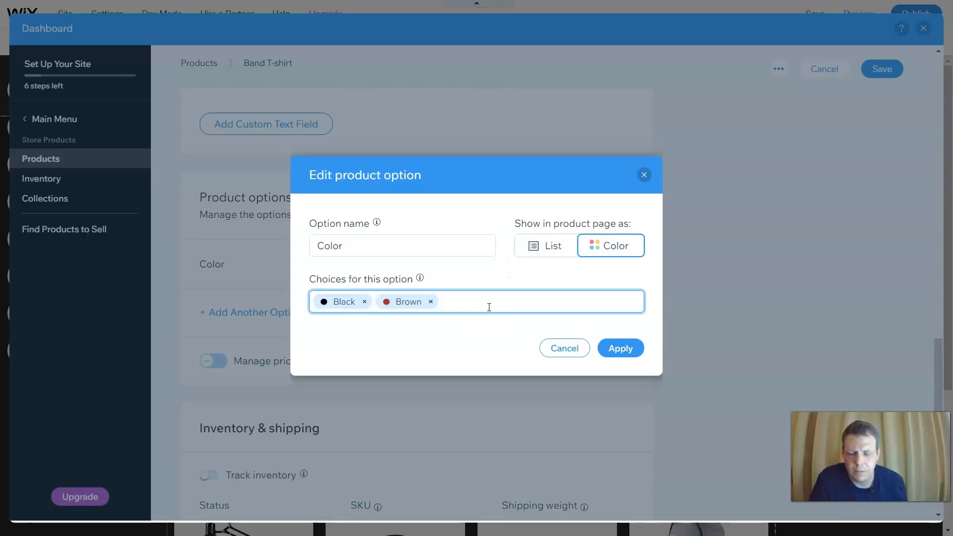
pyautogui.click(511, 317)
pyautogui.moveTo(419, 278)
pyautogui.doubleClick(341, 249)
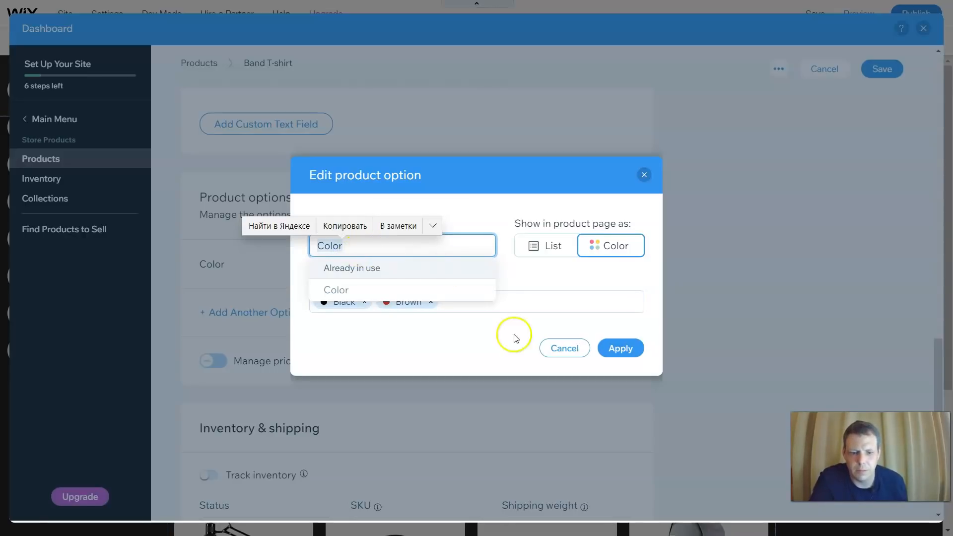
pyautogui.click(483, 329)
pyautogui.click(504, 310)
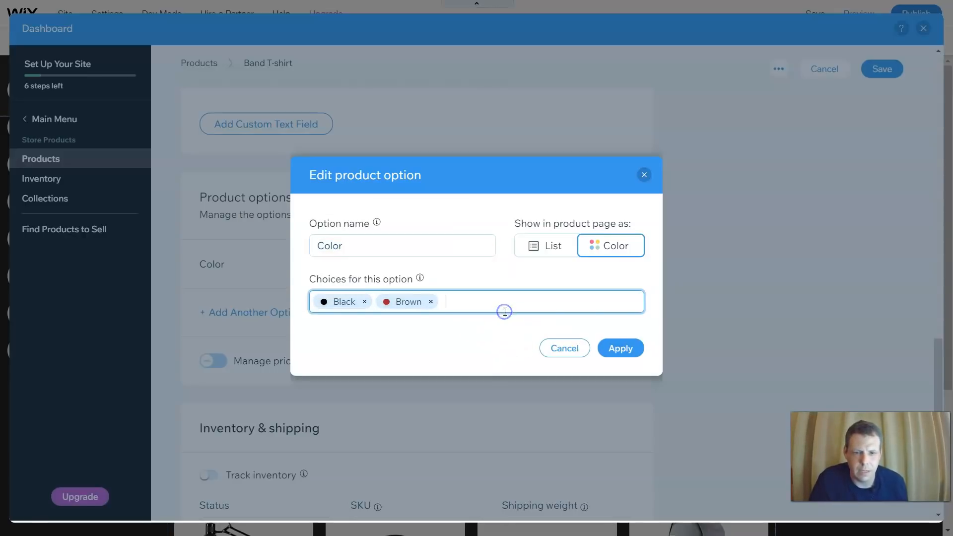
pyautogui.click(627, 348)
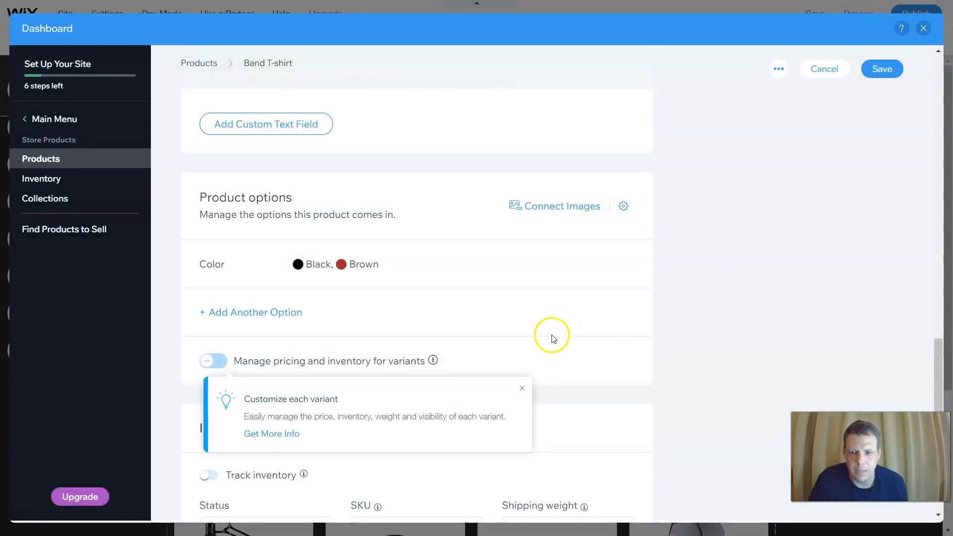
# - Enable pricing and inventory management for variants and give the Black variant an extra charge of 40 with the status In stock
pyautogui.scroll(-3, 553, 338)
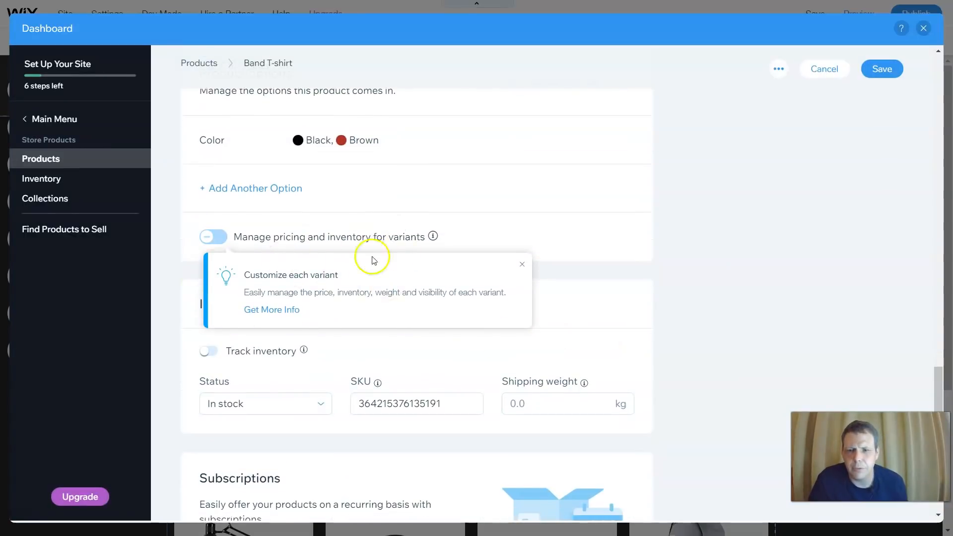
pyautogui.click(218, 238)
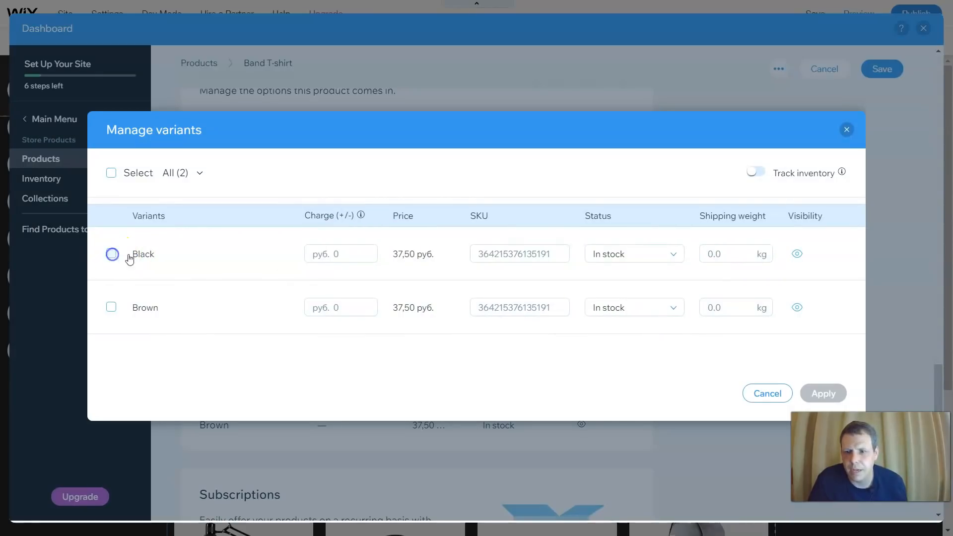
pyautogui.click(112, 254)
pyautogui.click(335, 251)
pyautogui.click(355, 256)
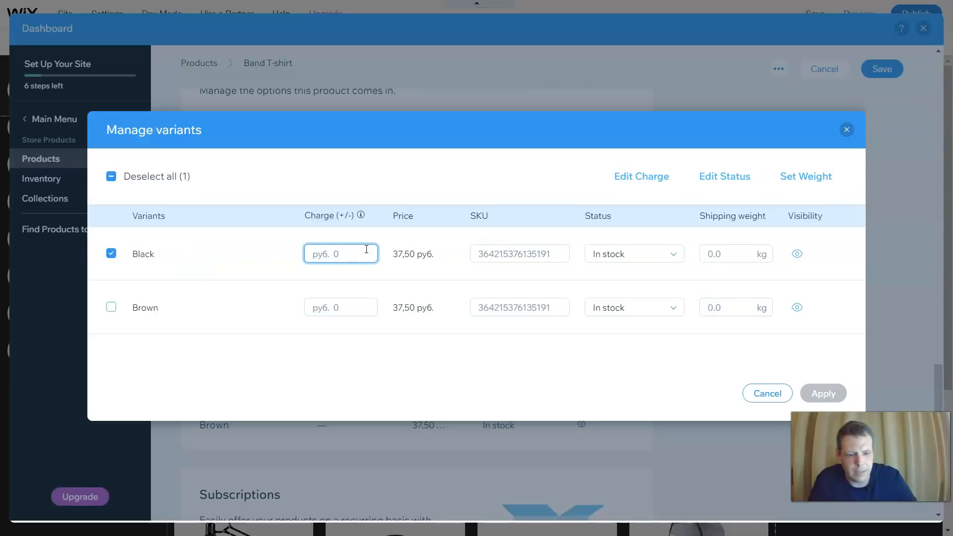
pyautogui.doubleClick(623, 252)
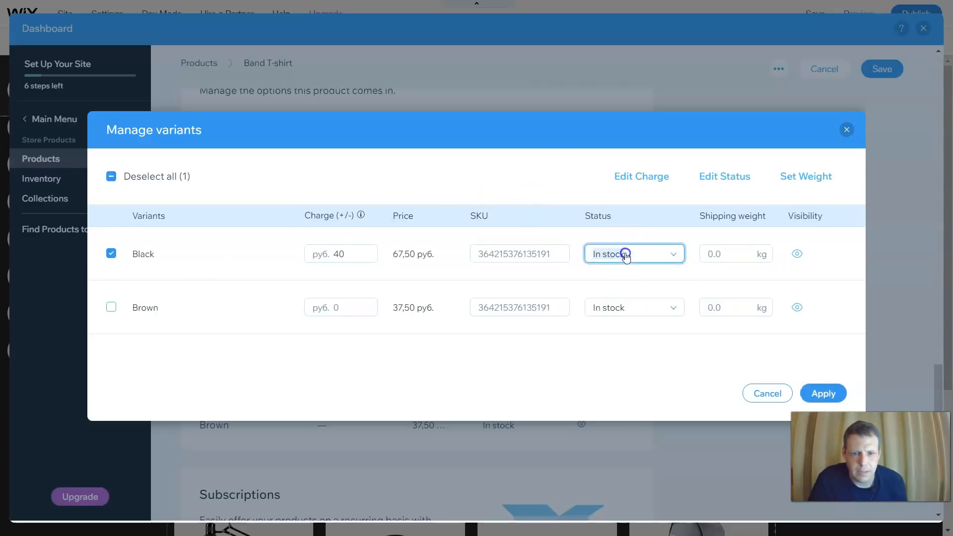
pyautogui.click(603, 333)
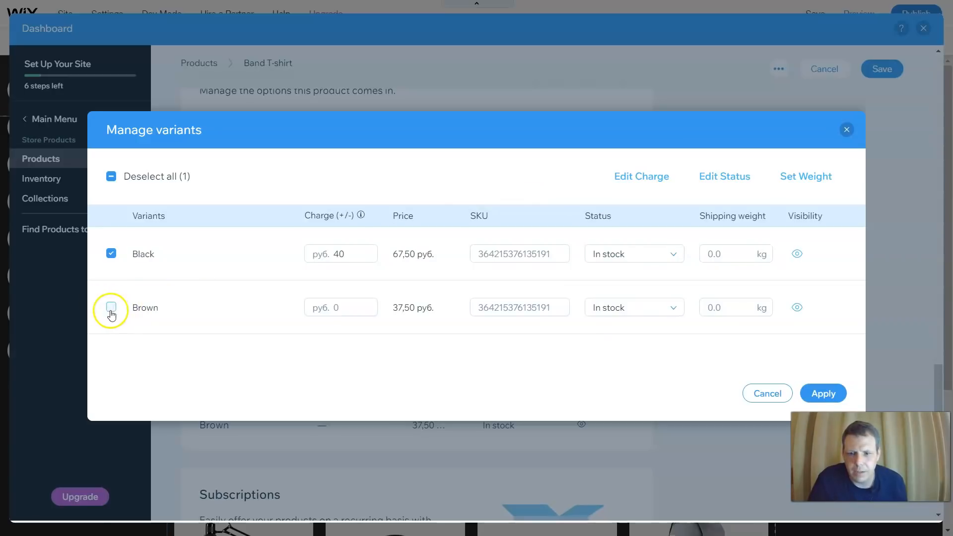
pyautogui.click(825, 393)
# - Review the product's variants, basic info, images, collections and promotion options, save the product and dismiss the setup tip
pyautogui.scroll(-3, 594, 240)
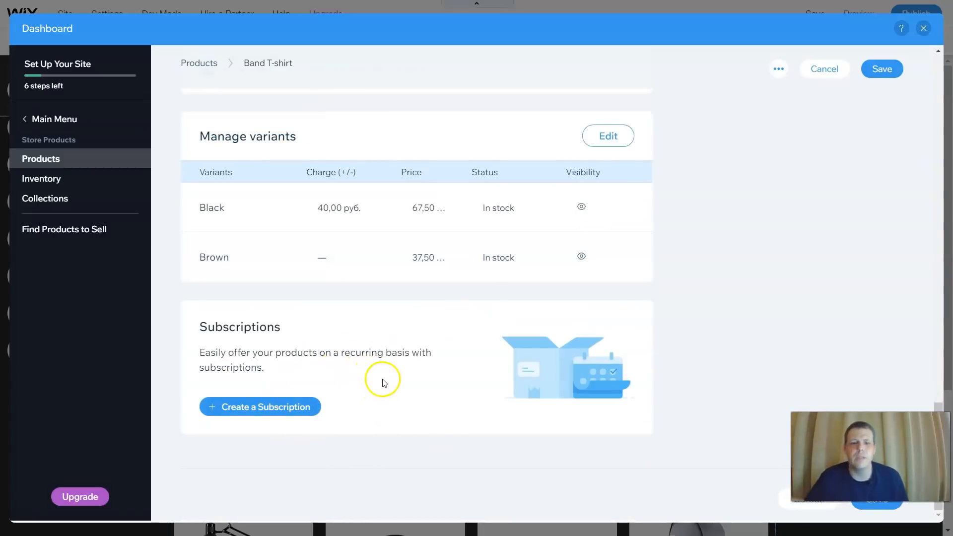
pyautogui.scroll(5, 625, 248)
pyautogui.scroll(15, 625, 179)
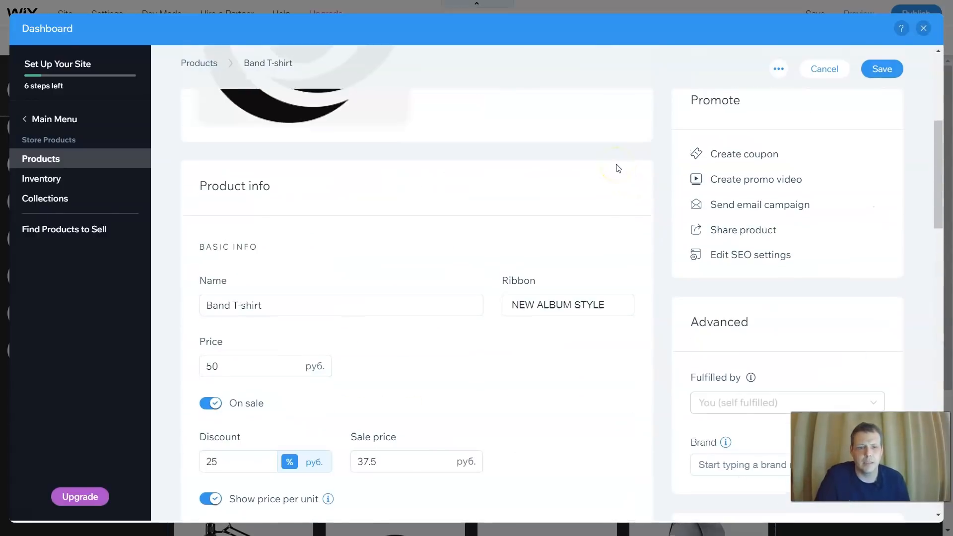
pyautogui.scroll(4, 616, 167)
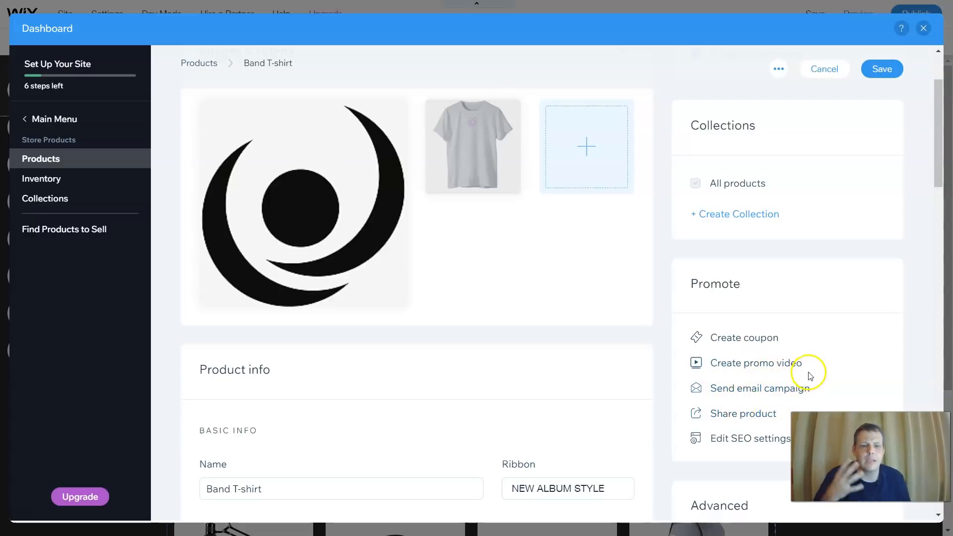
pyautogui.scroll(-2, 819, 344)
pyautogui.scroll(4, 829, 315)
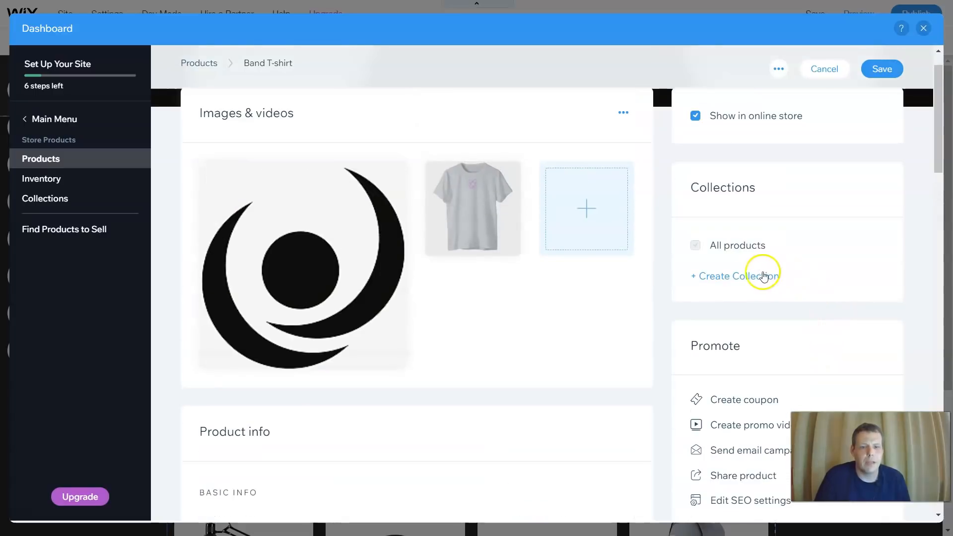
pyautogui.scroll(1, 755, 277)
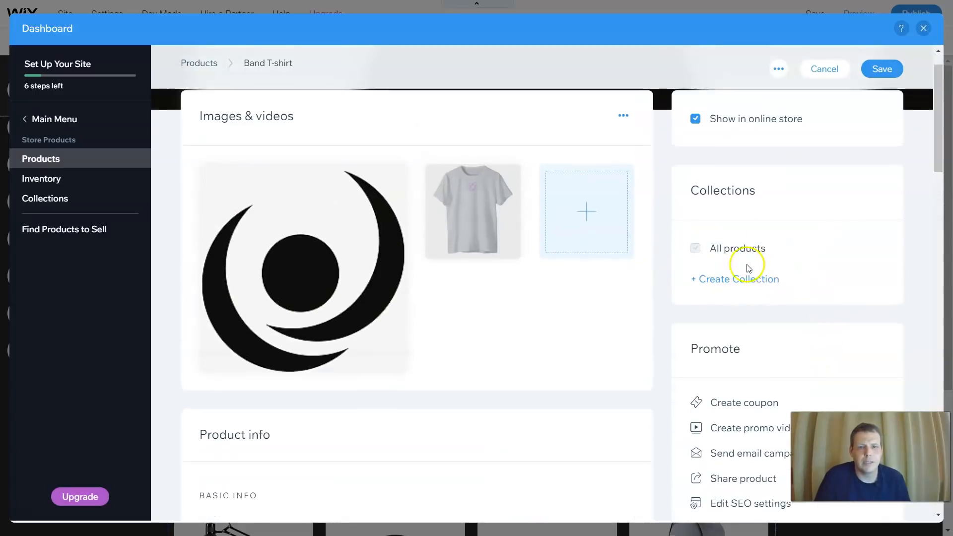
pyautogui.scroll(1, 748, 267)
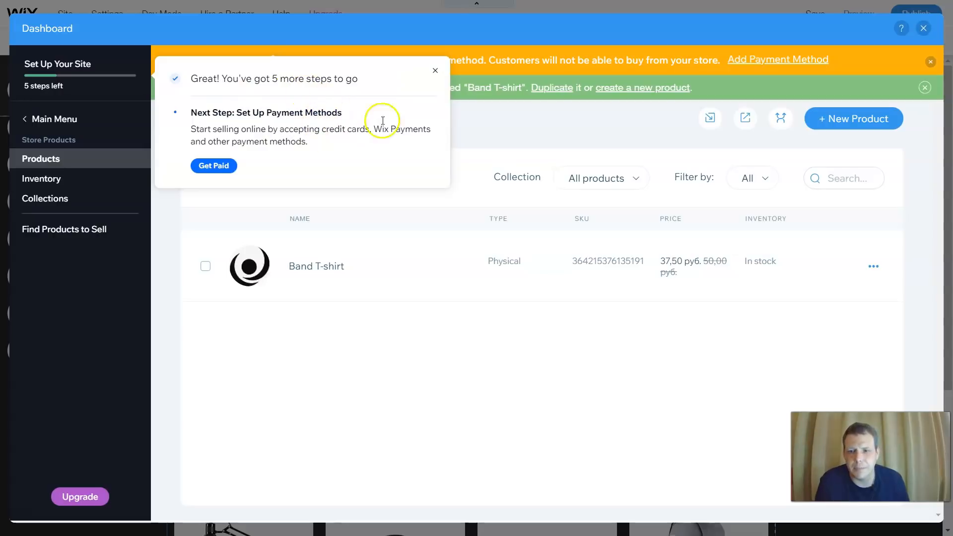
pyautogui.click(435, 73)
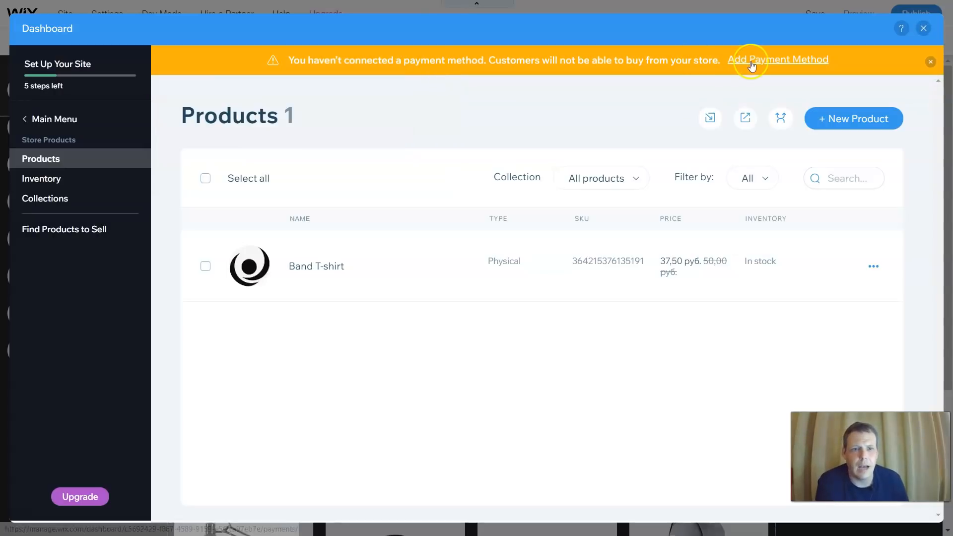
# - Open the payment method settings, dismiss the business location prompt and examine the available payment providers
pyautogui.click(752, 61)
pyautogui.click(803, 85)
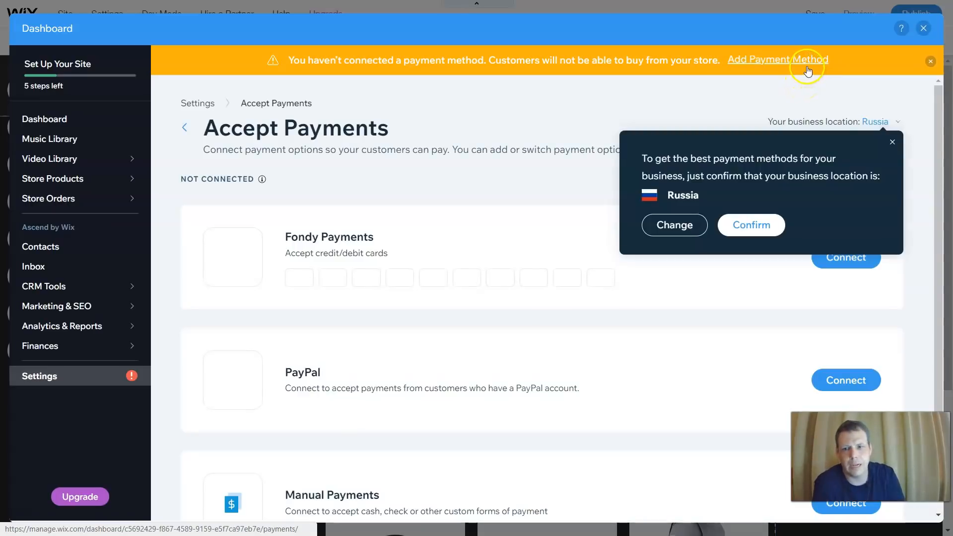
pyautogui.click(891, 143)
pyautogui.scroll(-3, 426, 334)
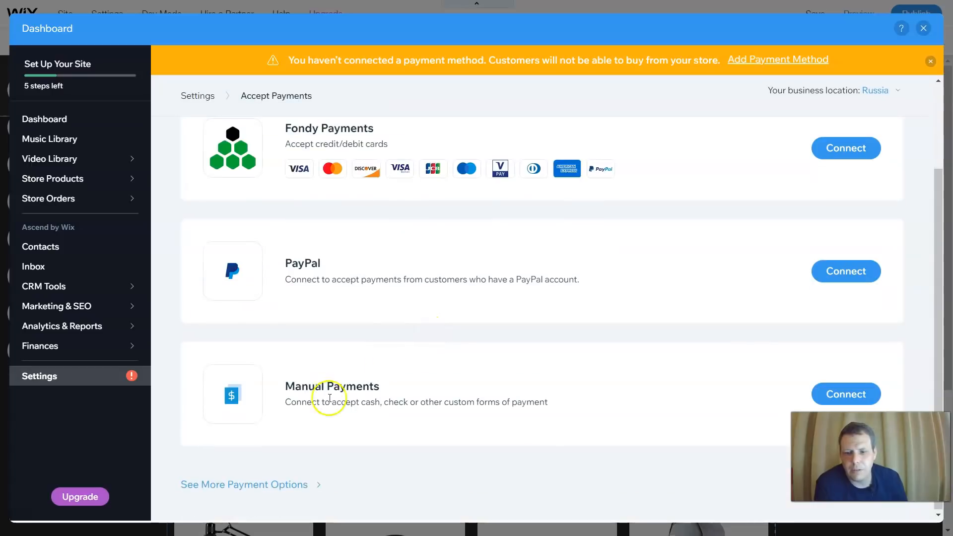
pyautogui.scroll(1, 751, 319)
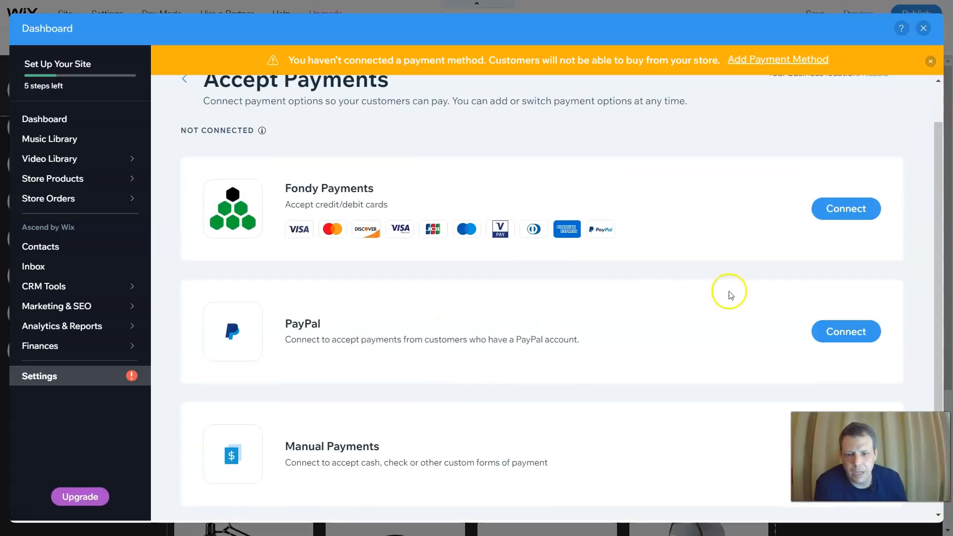
pyautogui.scroll(-1, 731, 294)
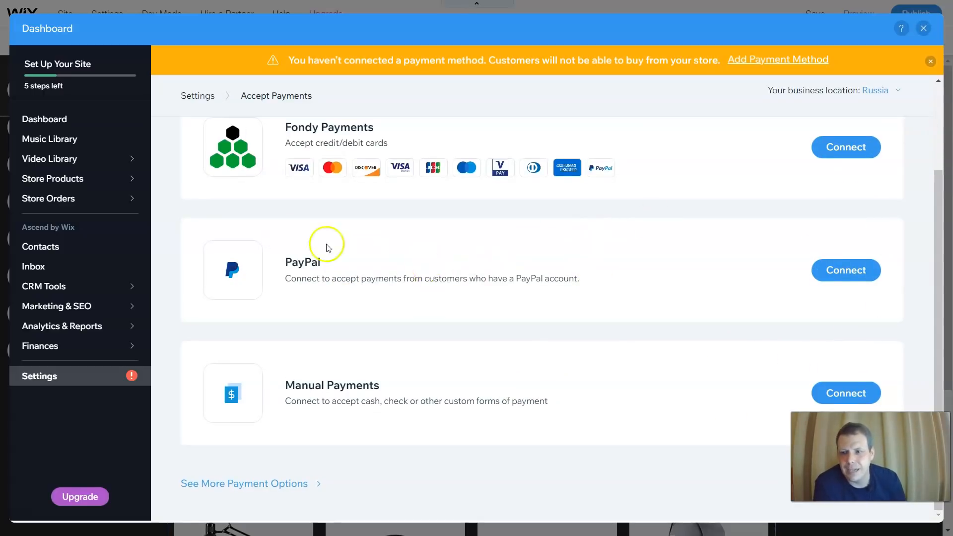
# - Return to the list of store products
pyautogui.moveTo(91, 234)
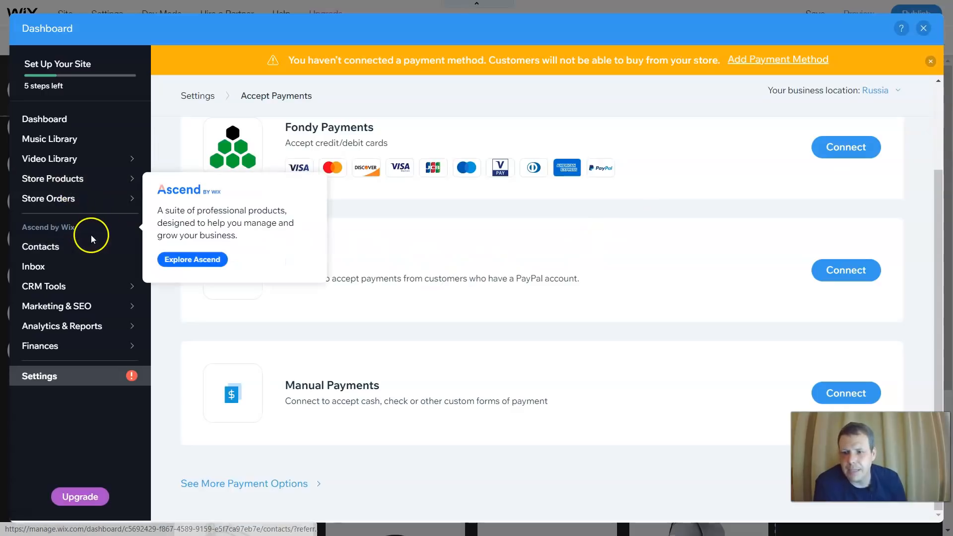
pyautogui.click(76, 183)
pyautogui.click(291, 162)
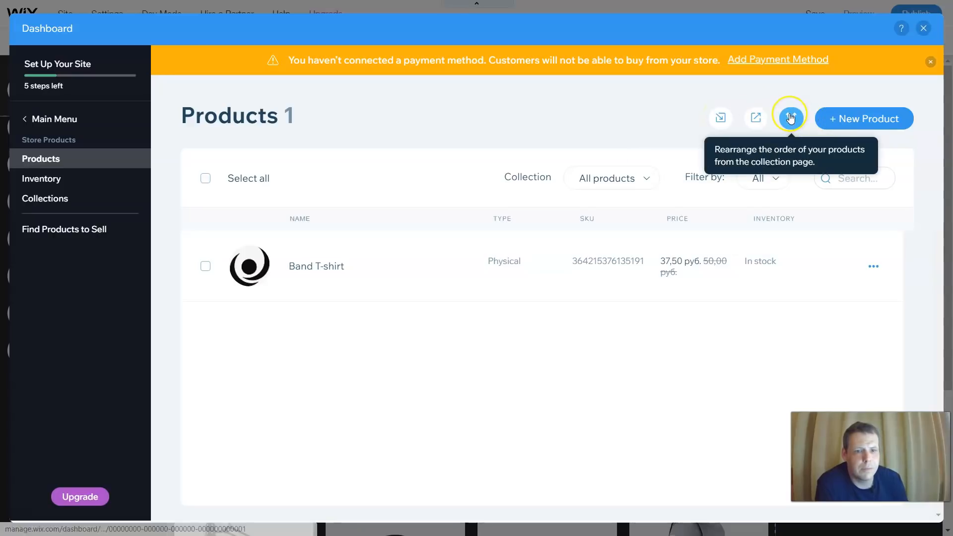
# - Create a new store product of the digital file type
pyautogui.click(842, 115)
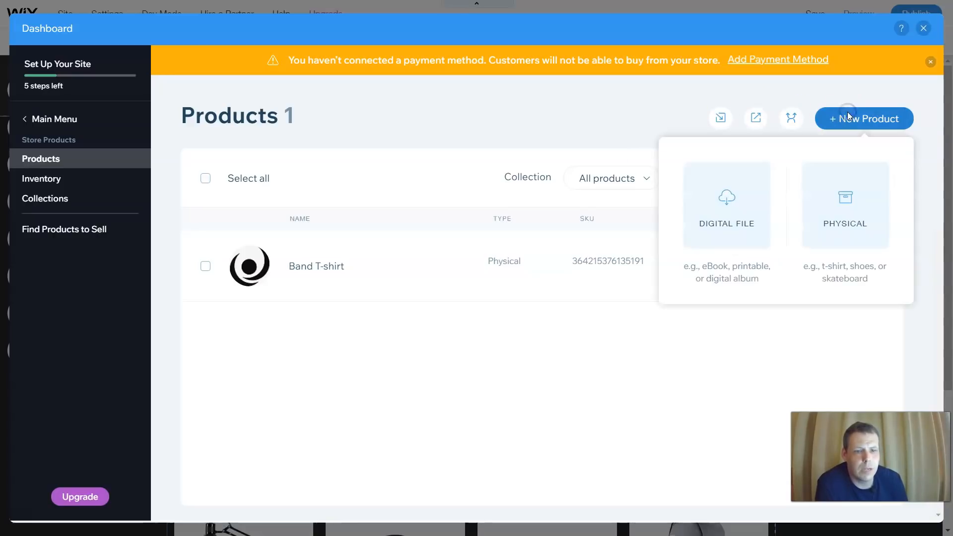
pyautogui.click(734, 216)
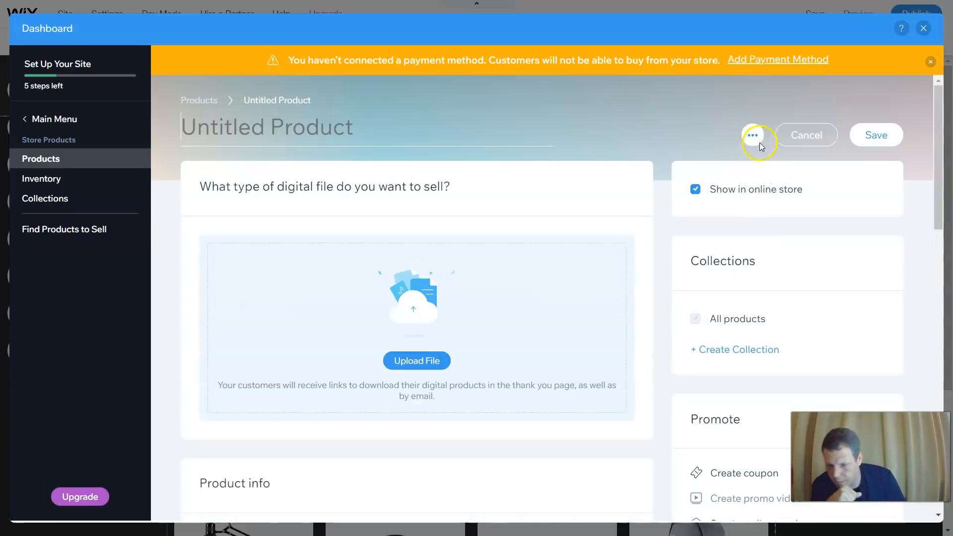
pyautogui.scroll(-2, 499, 298)
# - Try to upload the Galaxy_With_Customization video from the computer as the product's audio file, dismiss the upload notice and close the file chooser
pyautogui.click(418, 300)
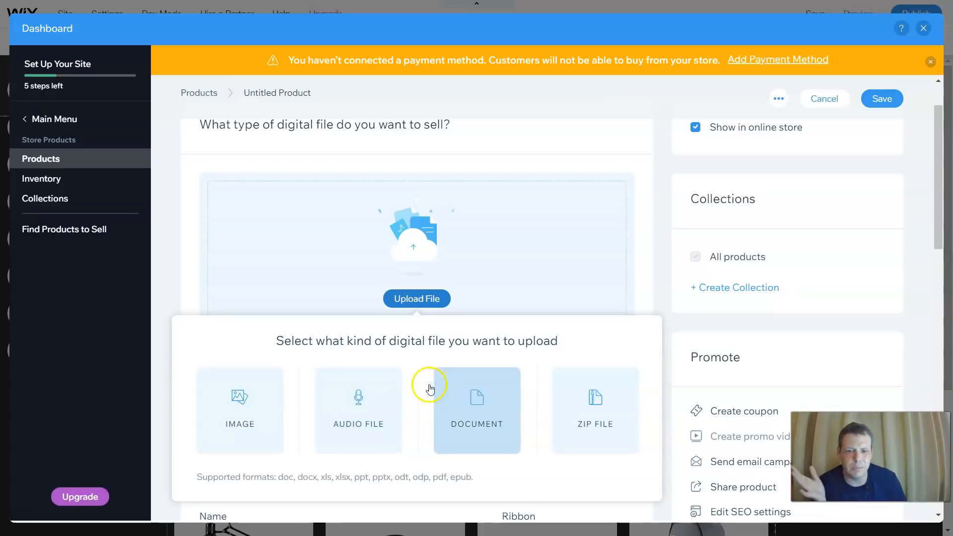
pyautogui.click(355, 404)
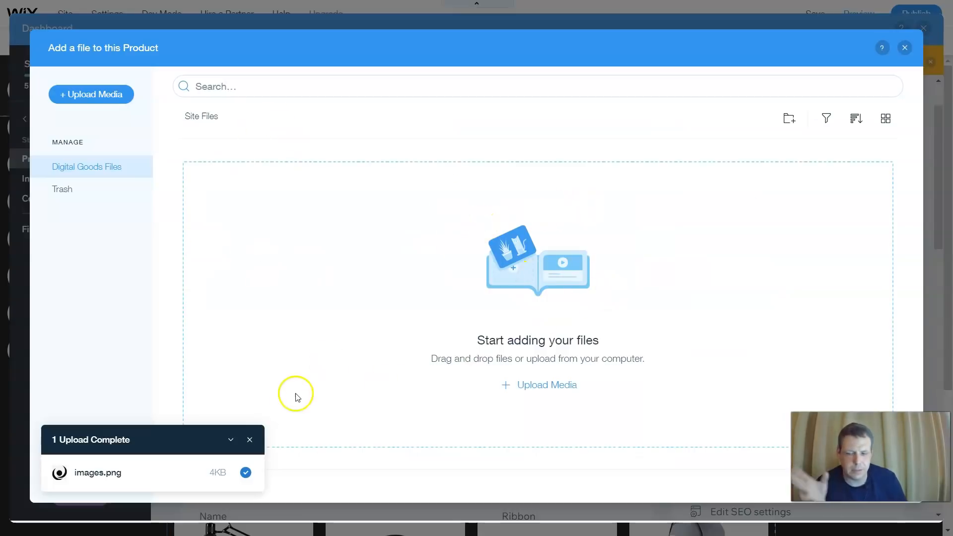
pyautogui.click(250, 442)
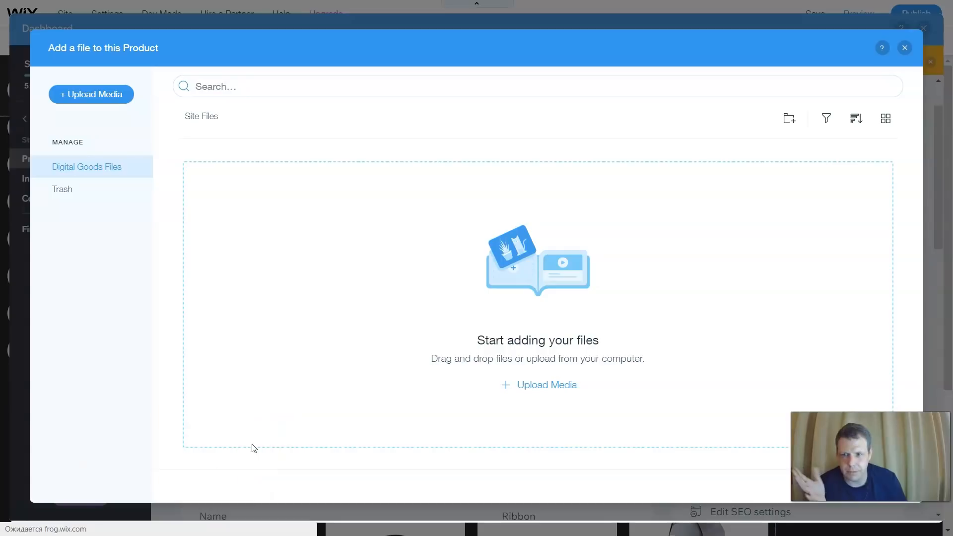
pyautogui.click(115, 98)
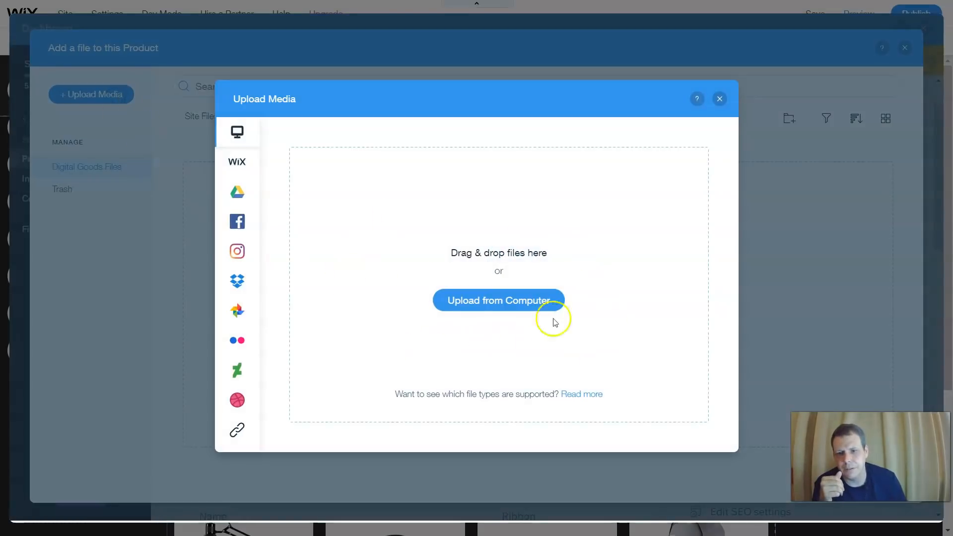
pyautogui.moveTo(239, 196)
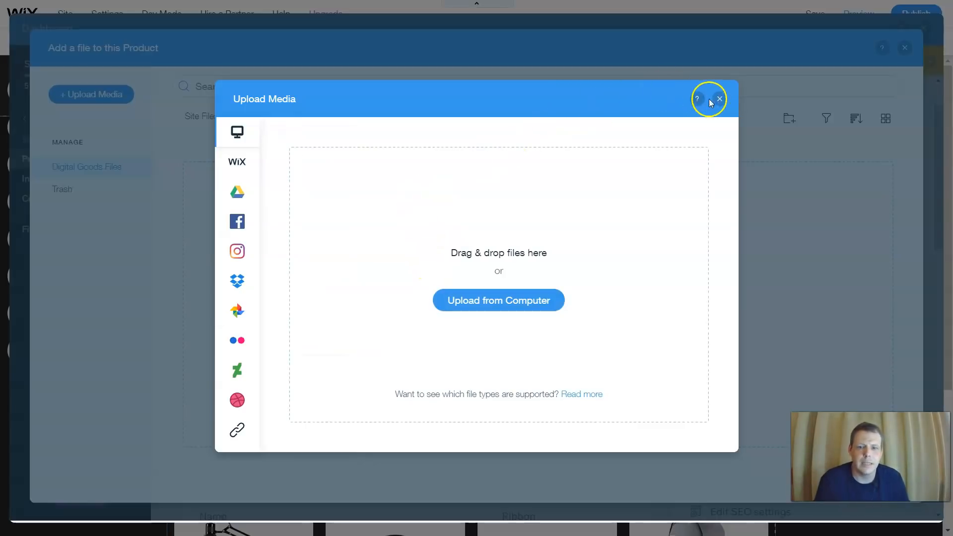
pyautogui.click(460, 309)
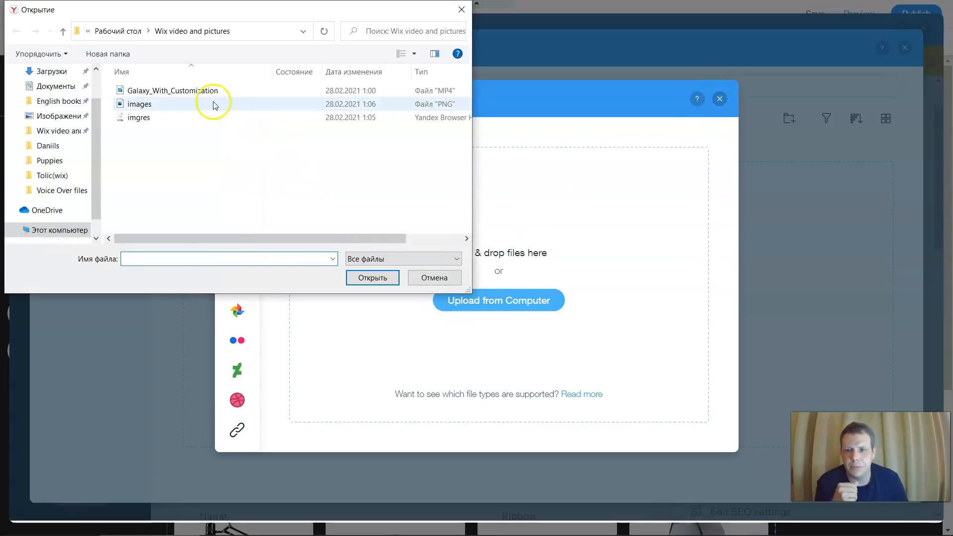
pyautogui.doubleClick(191, 92)
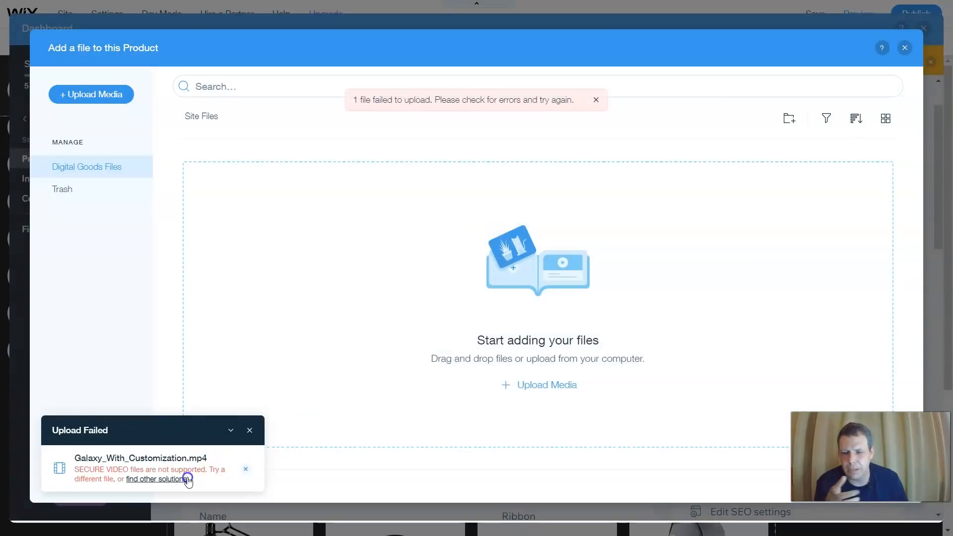
pyautogui.click(251, 428)
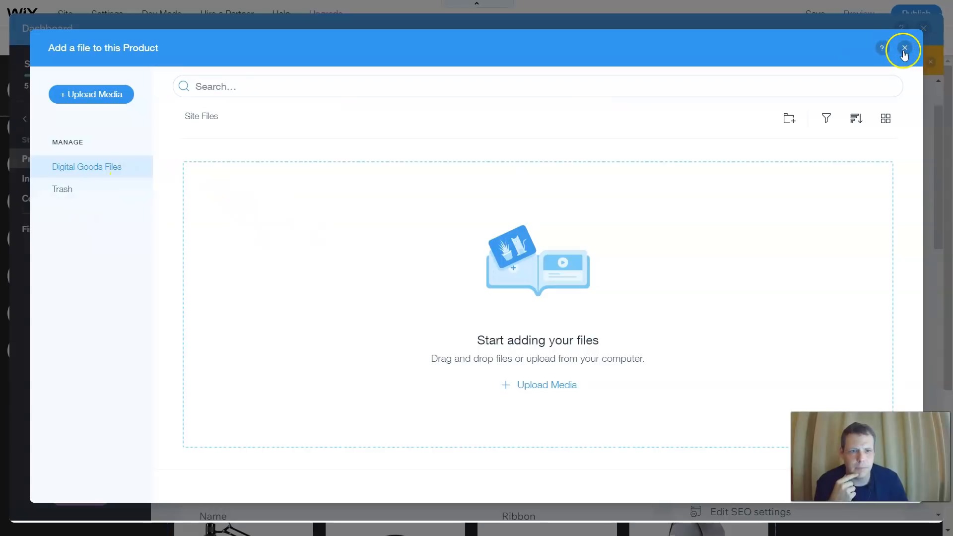
pyautogui.click(904, 48)
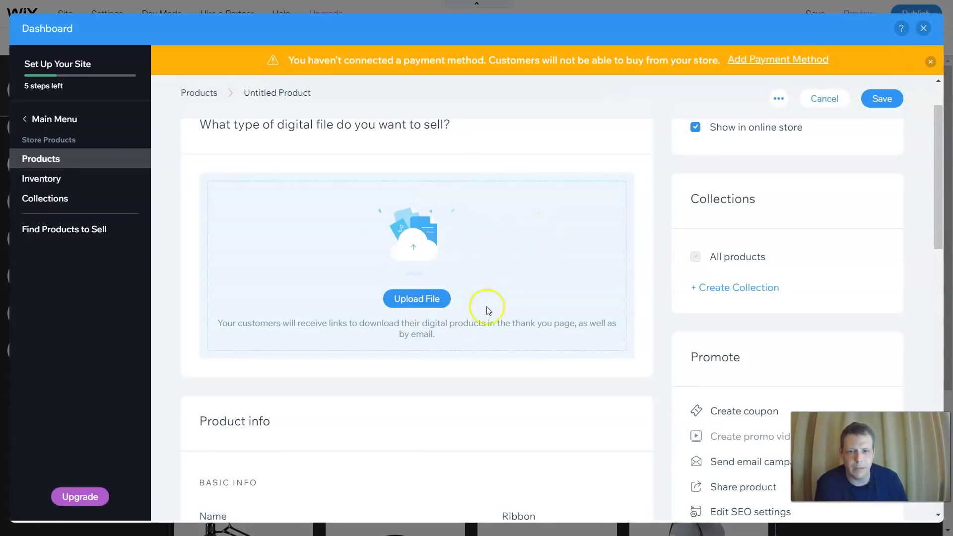
# - Name the digital product NEW SINGLE in its basic info
pyautogui.scroll(-3, 516, 296)
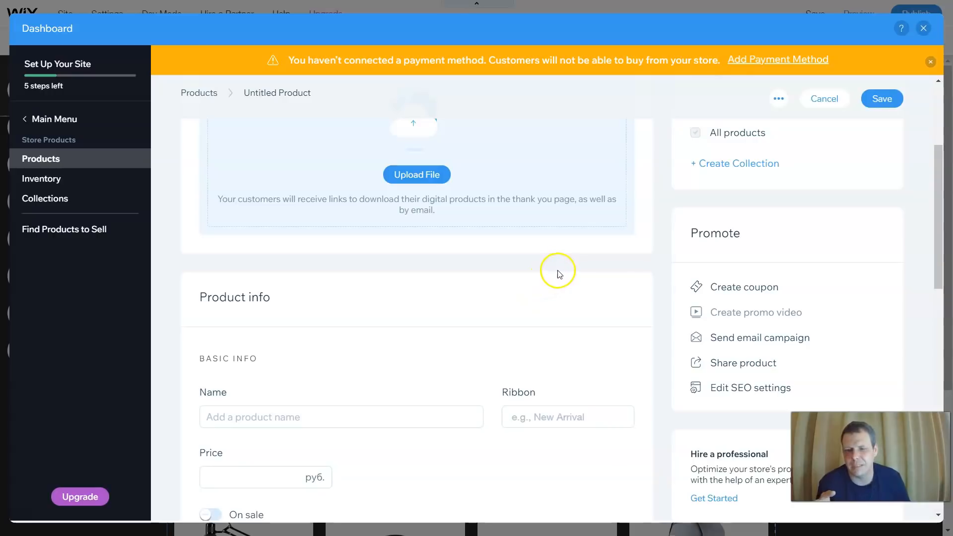
pyautogui.scroll(-1, 550, 256)
pyautogui.click(235, 357)
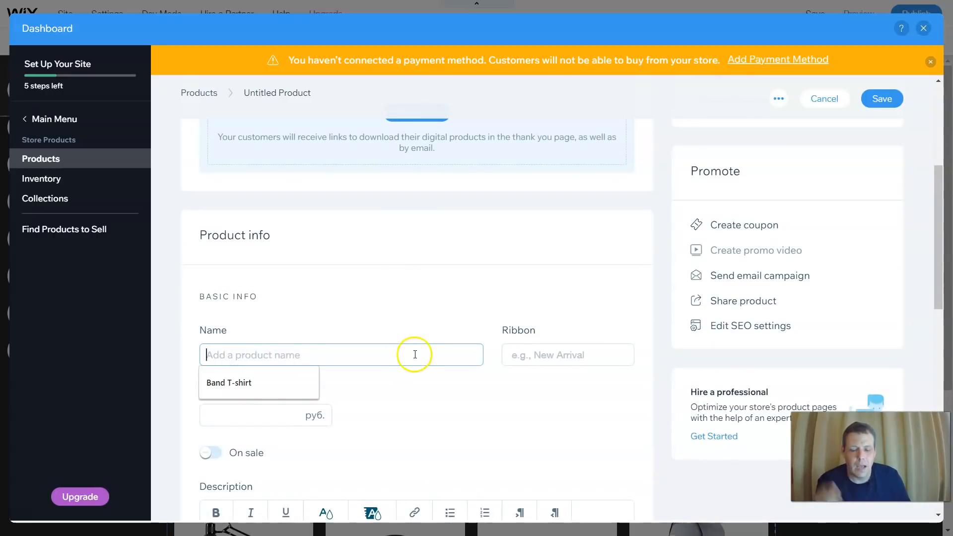
pyautogui.write('nEW')
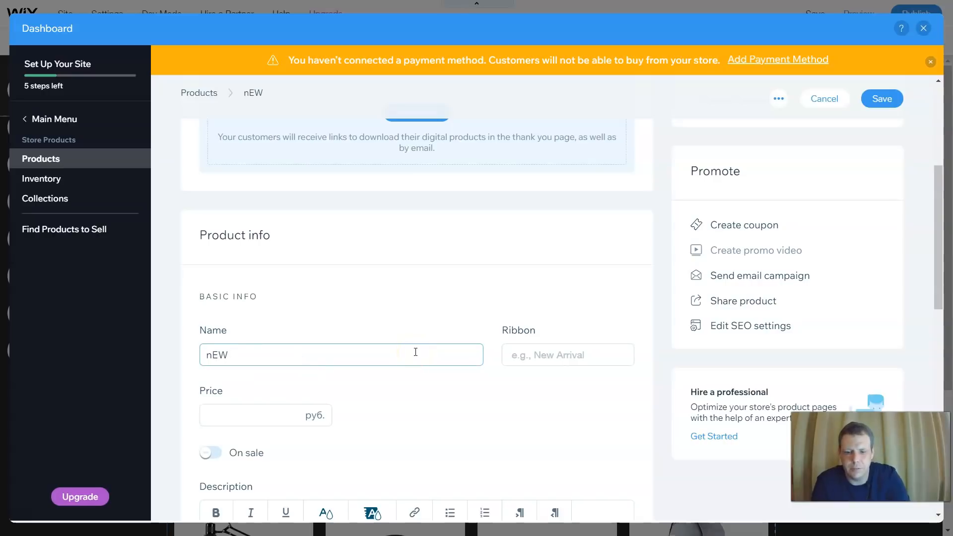
pyautogui.press('BackSpace')
pyautogui.press('BackSpace')
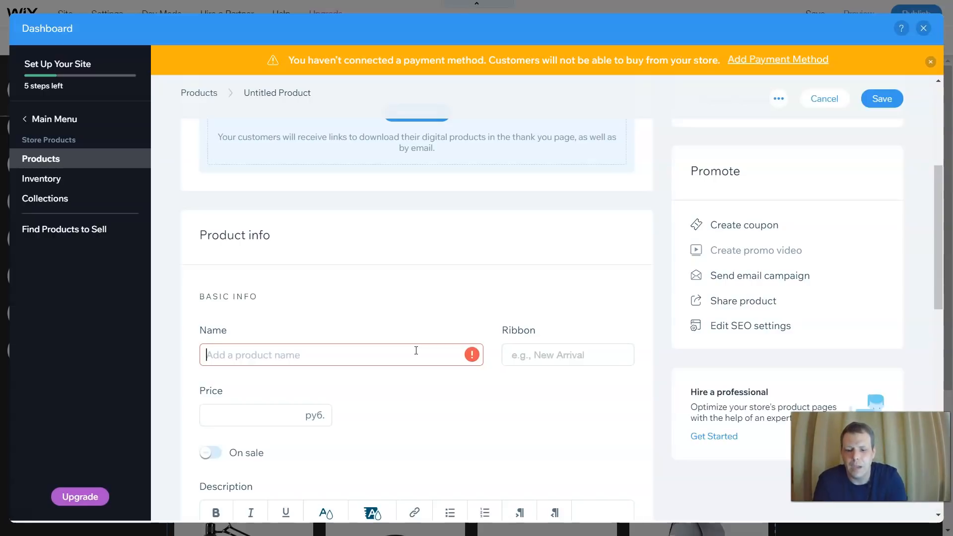
pyautogui.write('NEW SINGLE')
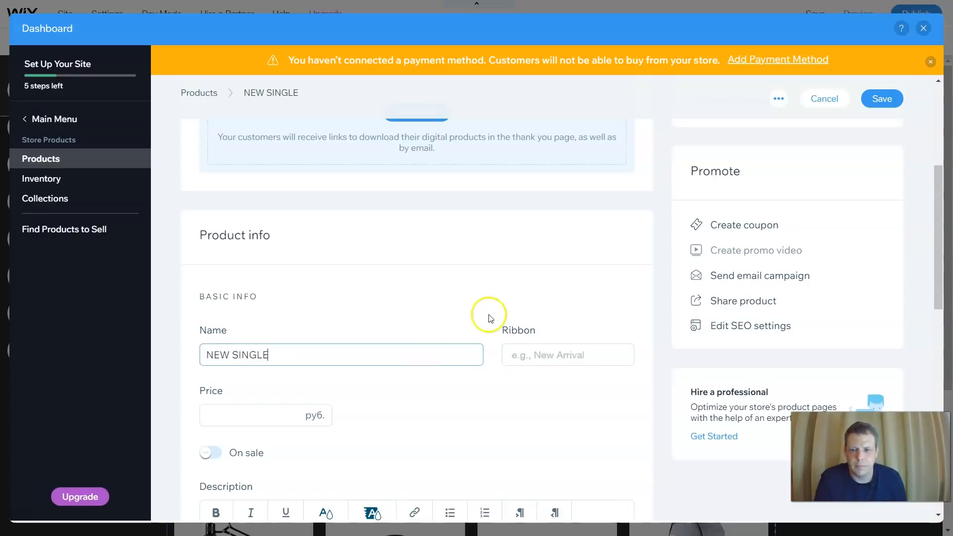
# - Add the ribbon NEW to the product and set its price to 10 руб
pyautogui.click(556, 355)
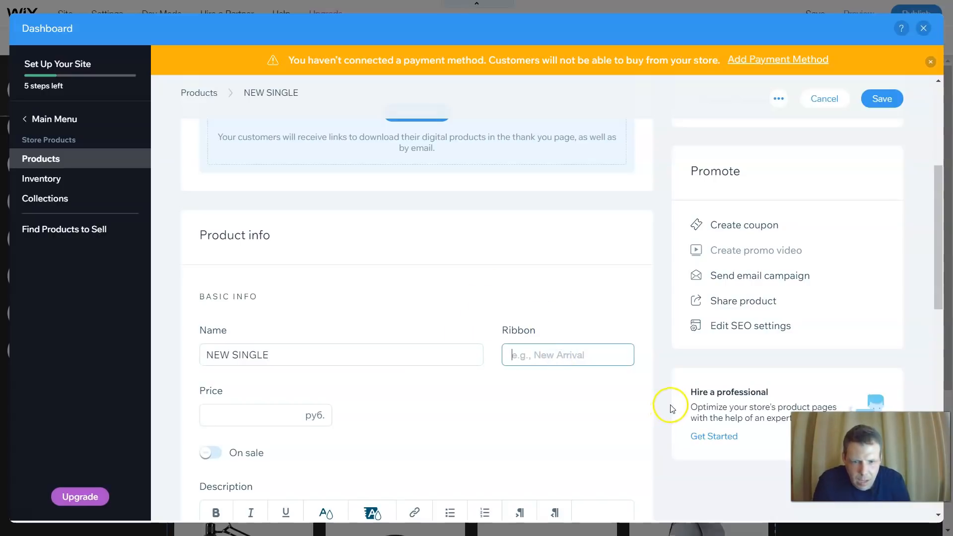
pyautogui.write('NEW')
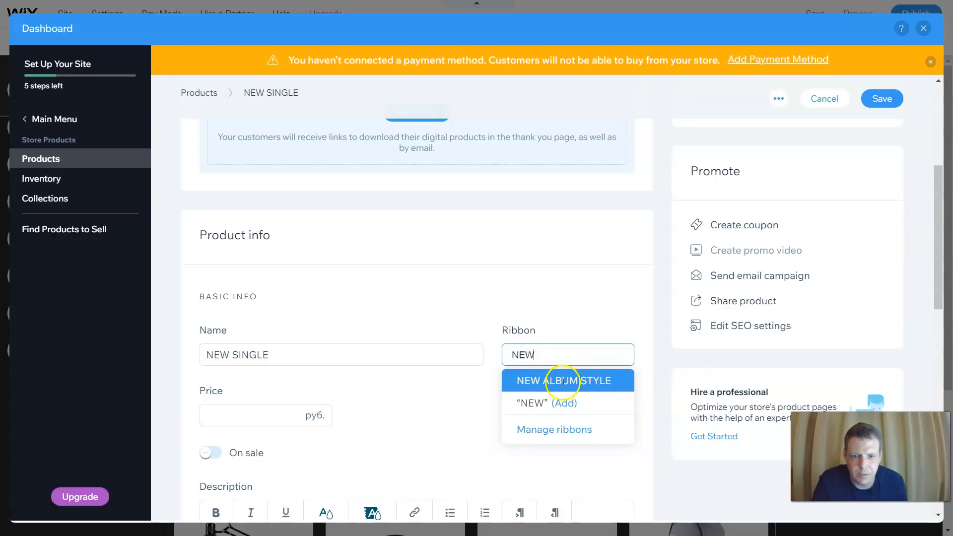
pyautogui.click(540, 403)
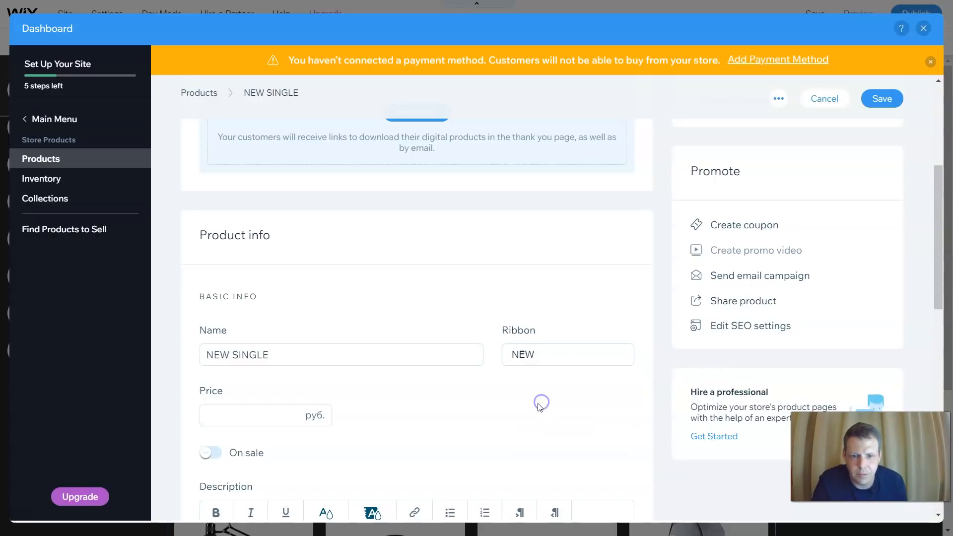
pyautogui.click(249, 418)
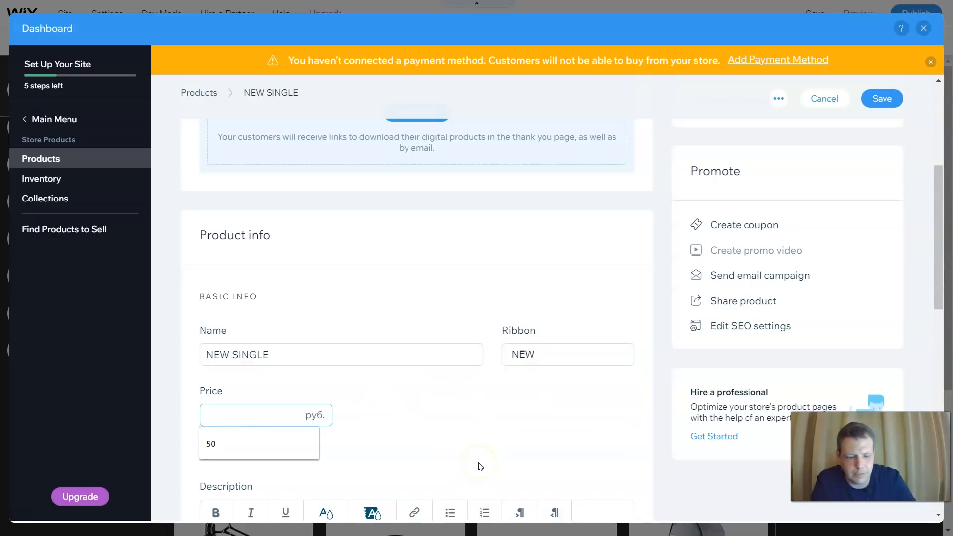
pyautogui.write('10')
pyautogui.click(494, 451)
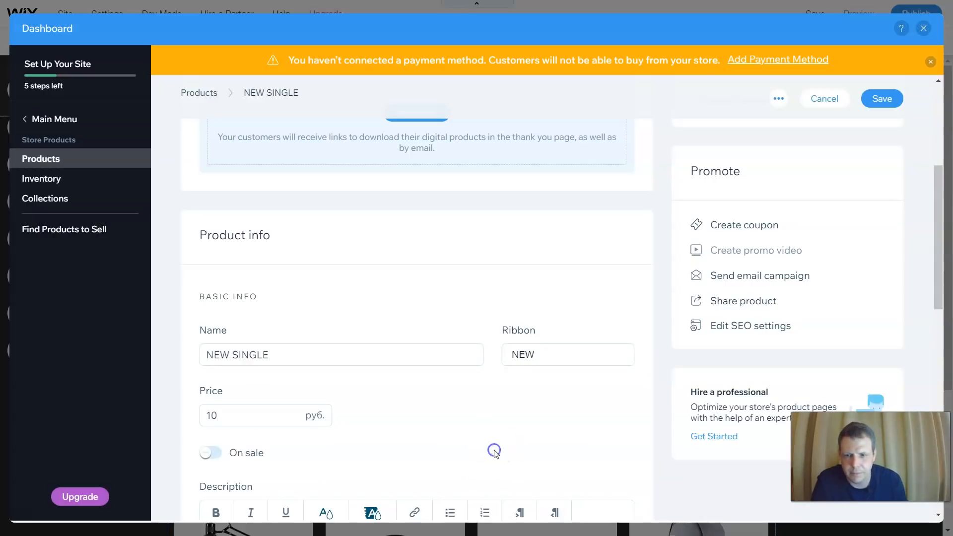
# - Enter HARD ROCK MUSIC SPECIAL as the description and add images.png from the site files as the product image
pyautogui.scroll(-3, 499, 443)
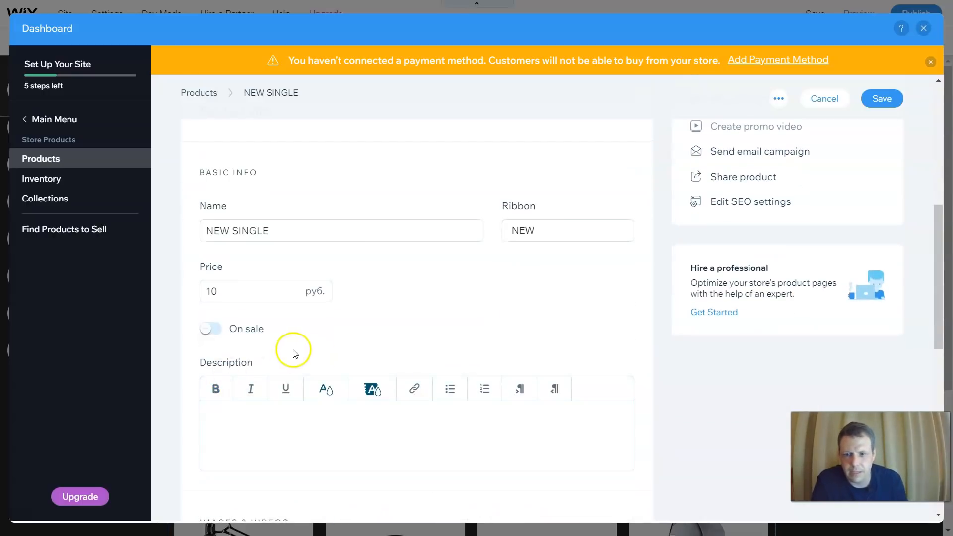
pyautogui.scroll(-1, 297, 344)
pyautogui.click(285, 366)
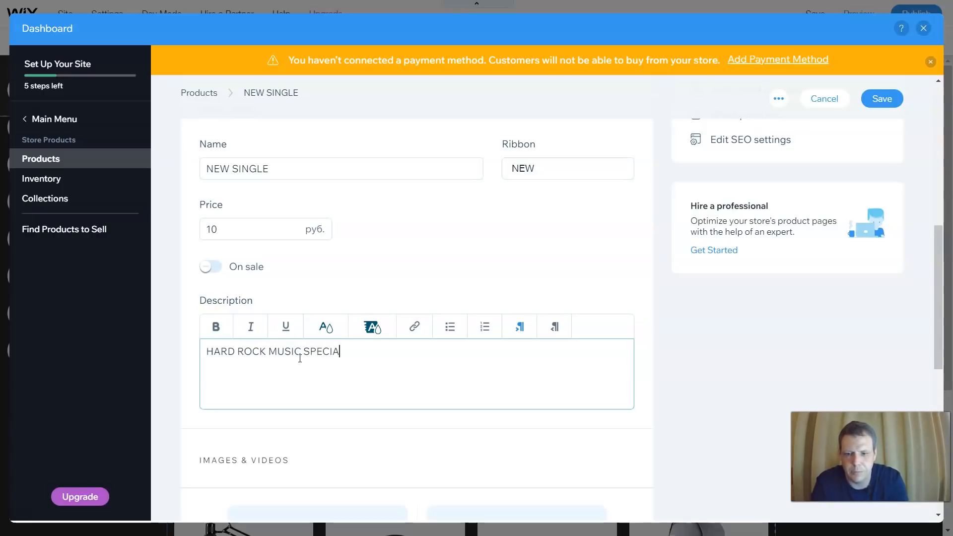
pyautogui.scroll(-4, 309, 357)
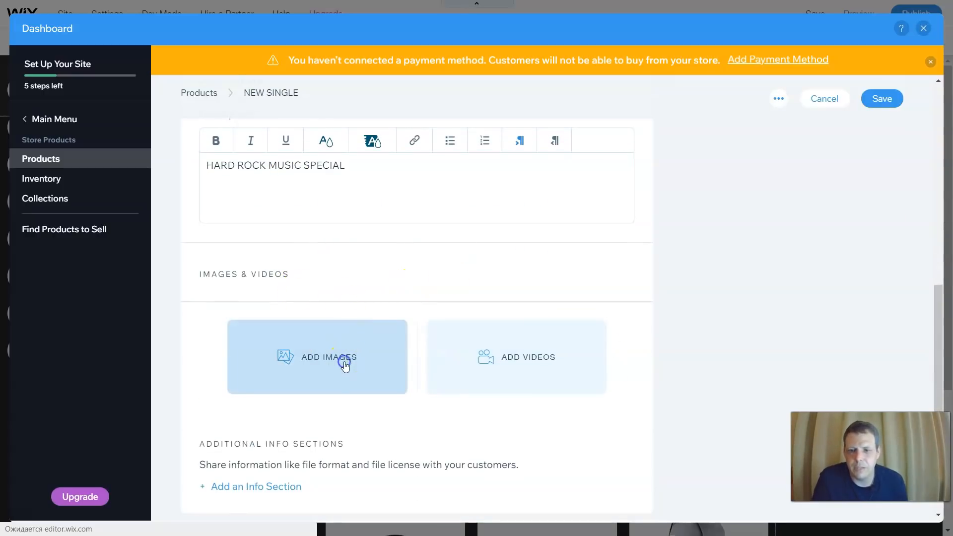
pyautogui.click(403, 330)
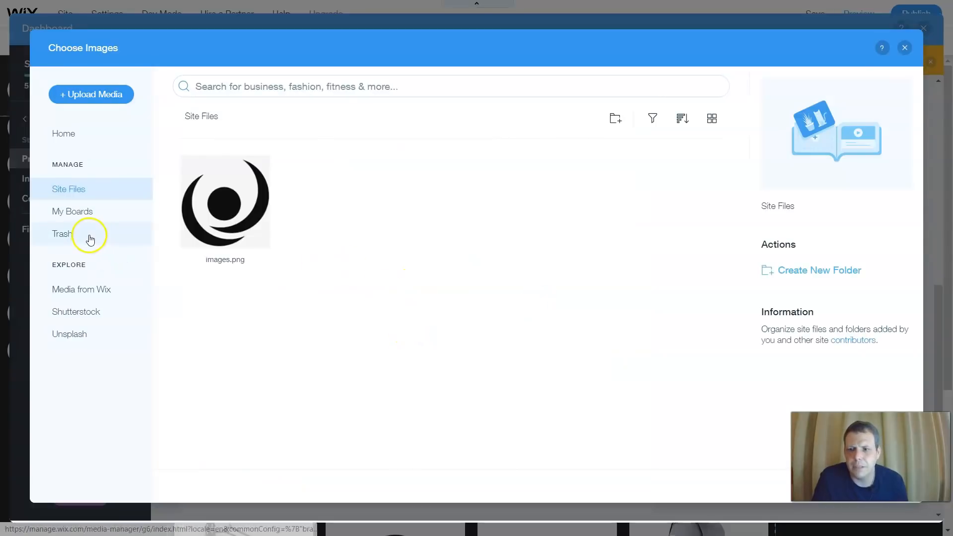
pyautogui.doubleClick(262, 208)
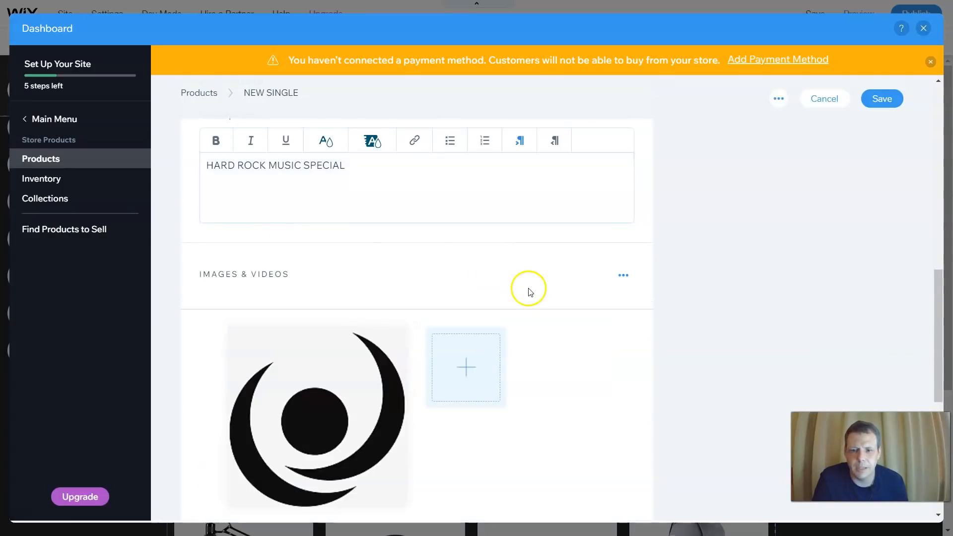
# - Examine the stock status options and the SKU field in the product's inventory and shipping settings
pyautogui.scroll(-4, 537, 292)
pyautogui.scroll(-1, 496, 297)
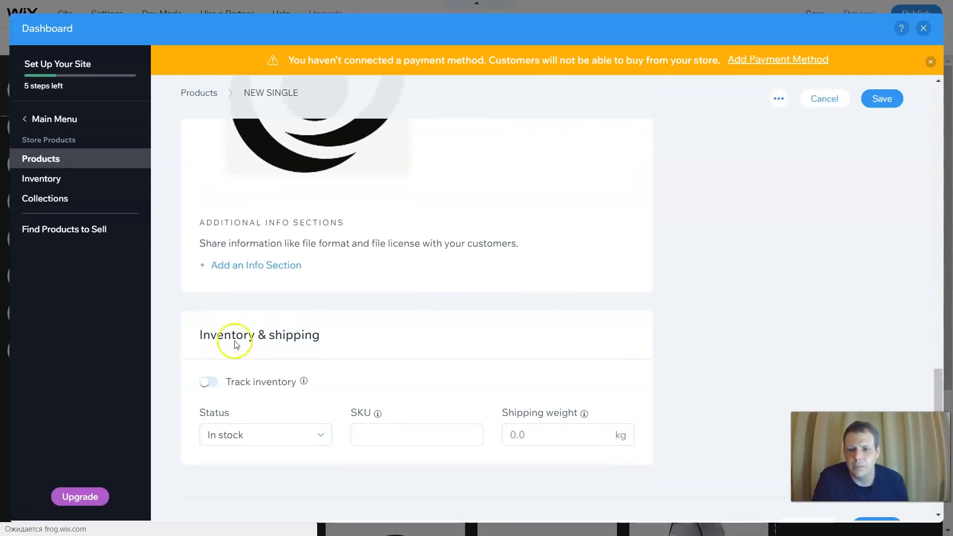
pyautogui.scroll(-1, 241, 391)
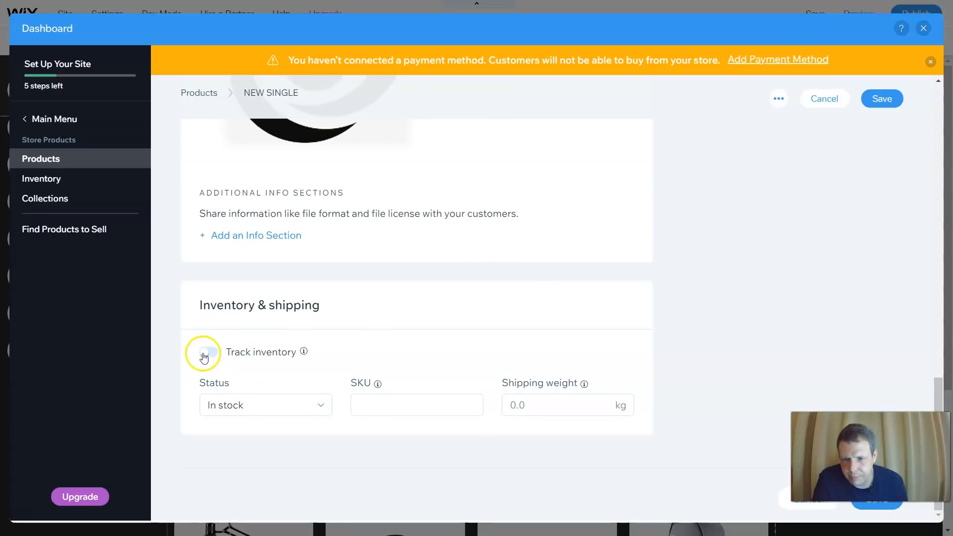
pyautogui.click(238, 404)
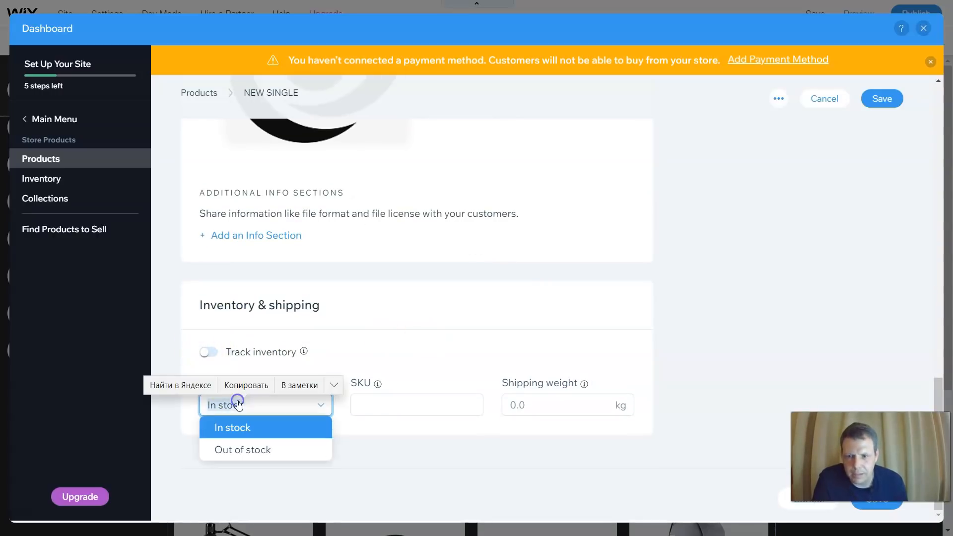
pyautogui.click(434, 293)
pyautogui.click(386, 401)
pyautogui.click(386, 401)
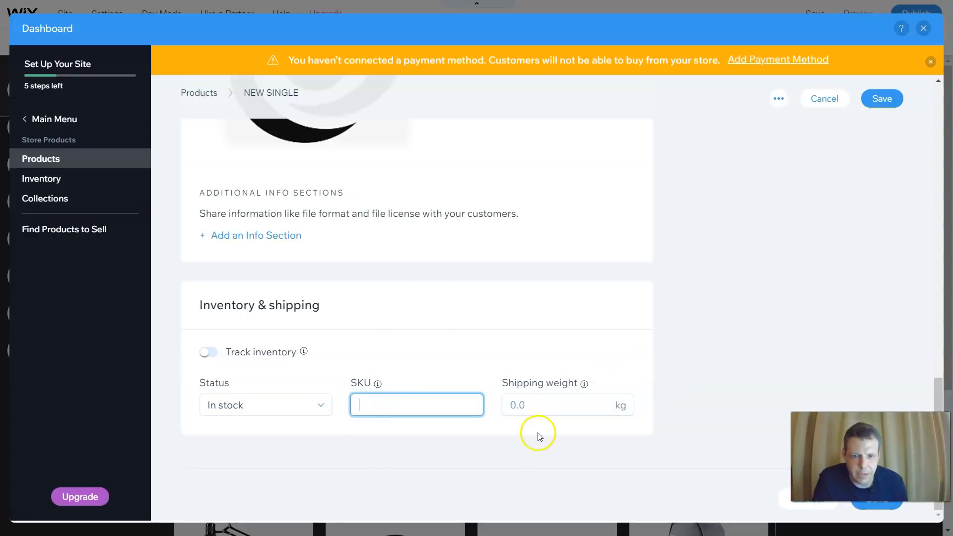
# - Review the product form and turn on inventory tracking for the product
pyautogui.scroll(18, 495, 287)
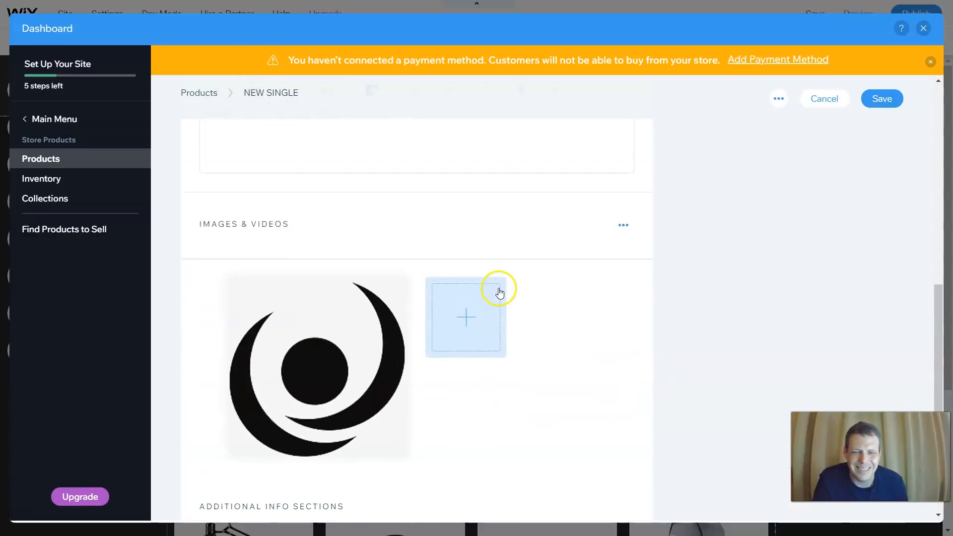
pyautogui.scroll(3, 500, 292)
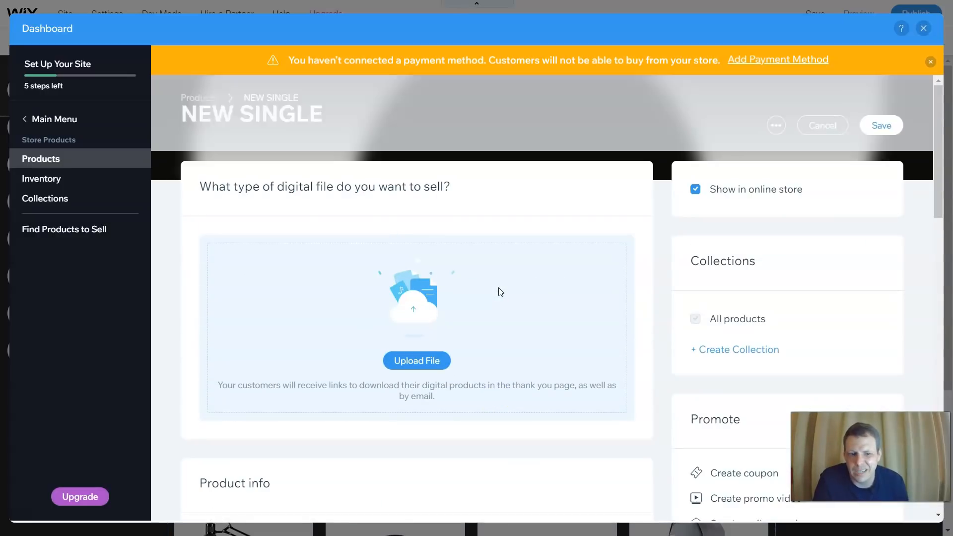
pyautogui.scroll(-10, 499, 292)
pyautogui.scroll(-8, 499, 292)
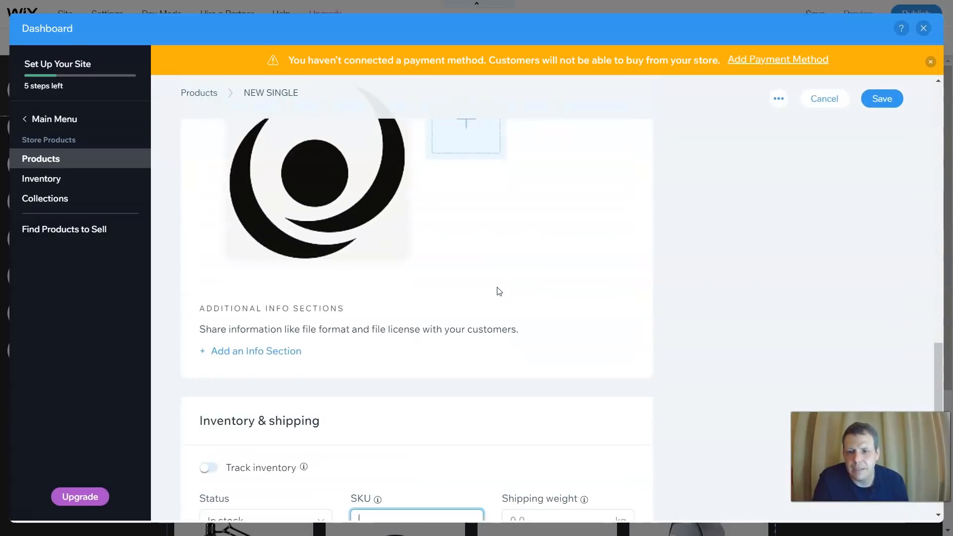
pyautogui.click(205, 353)
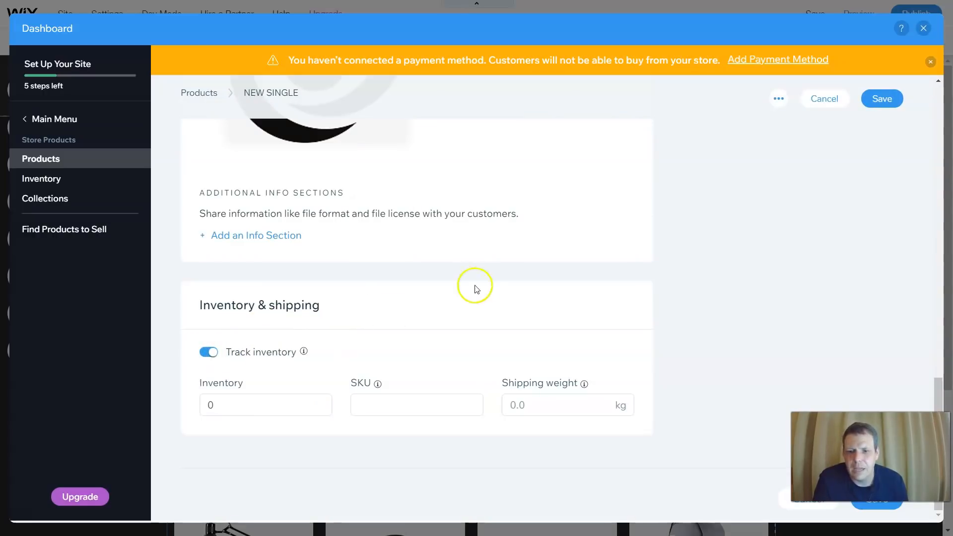
pyautogui.scroll(10, 498, 281)
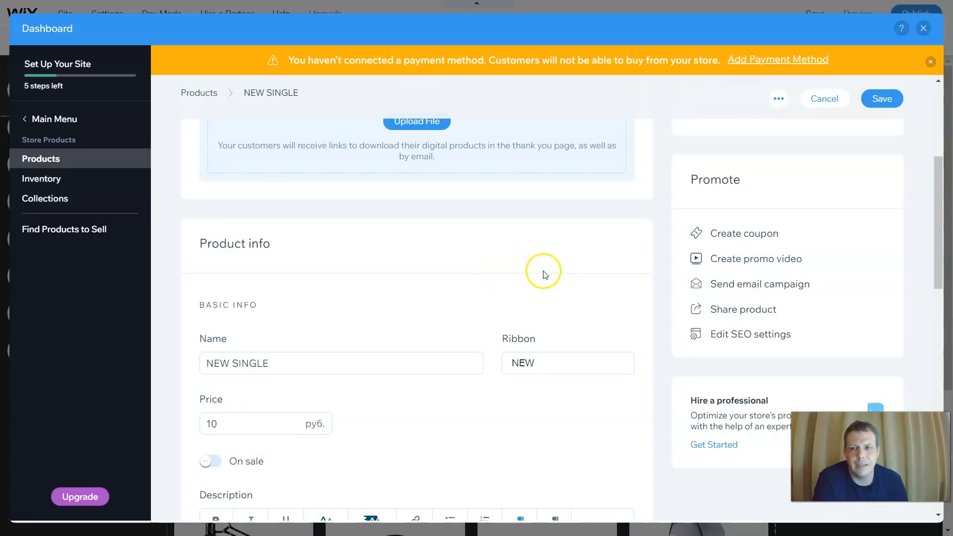
# - Review the NEW SINGLE product form from end to end and try to save the product
pyautogui.scroll(5, 541, 270)
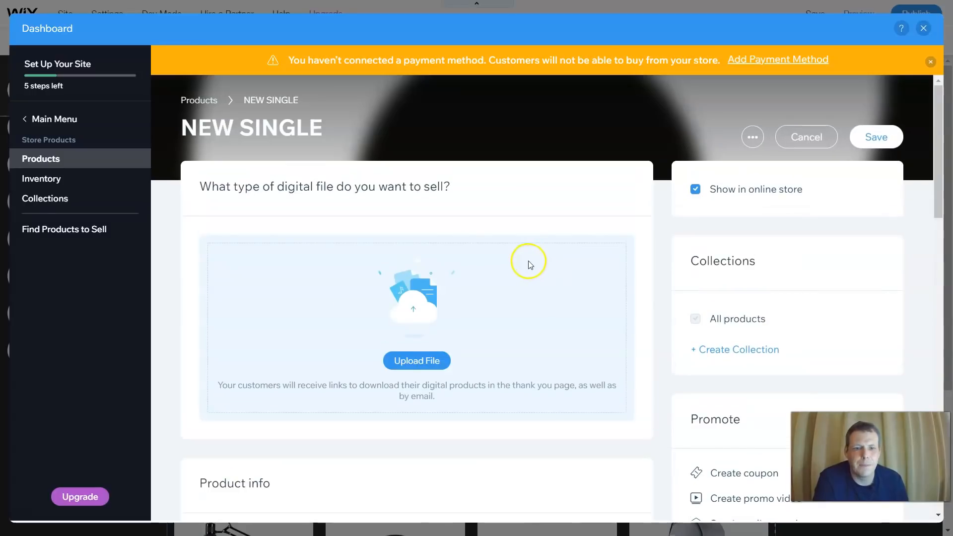
pyautogui.scroll(-10, 613, 213)
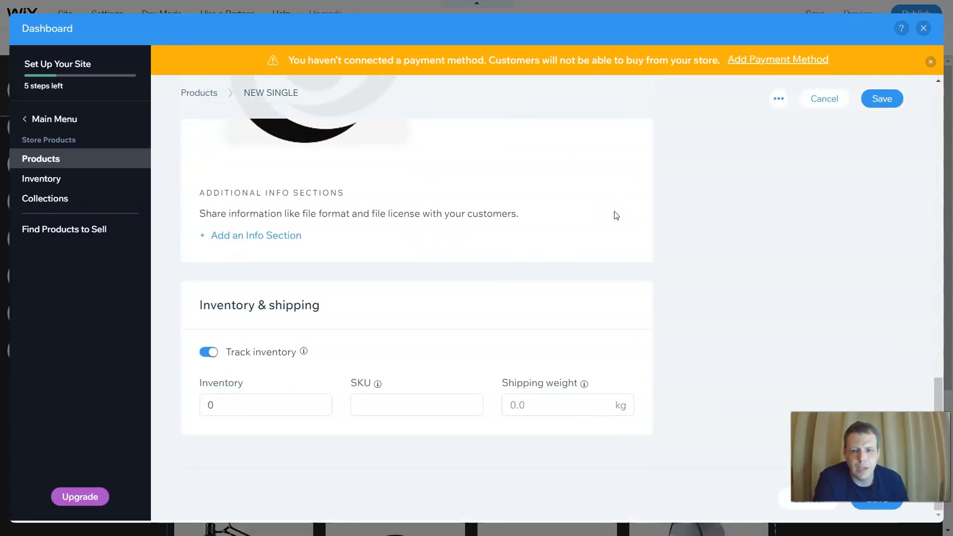
pyautogui.scroll(8, 615, 214)
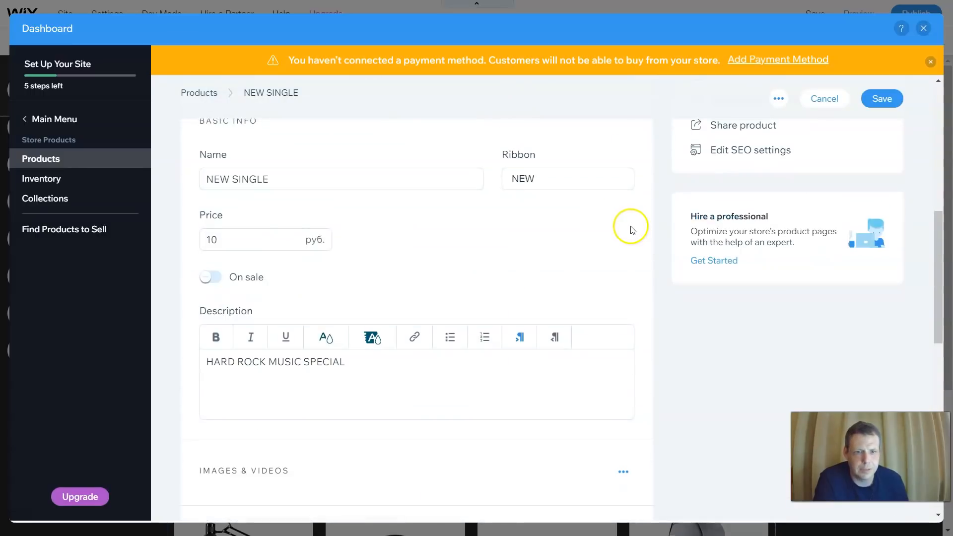
pyautogui.scroll(8, 628, 224)
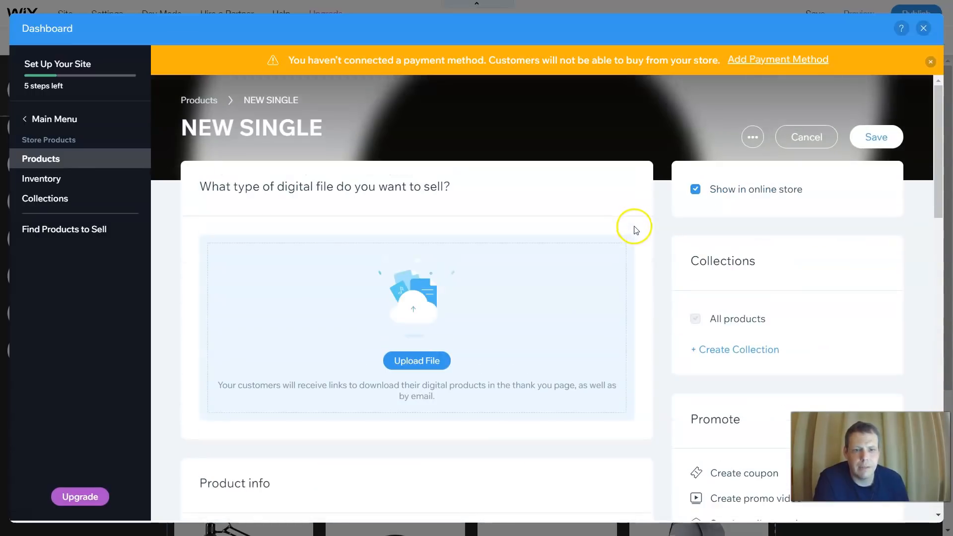
pyautogui.click(871, 144)
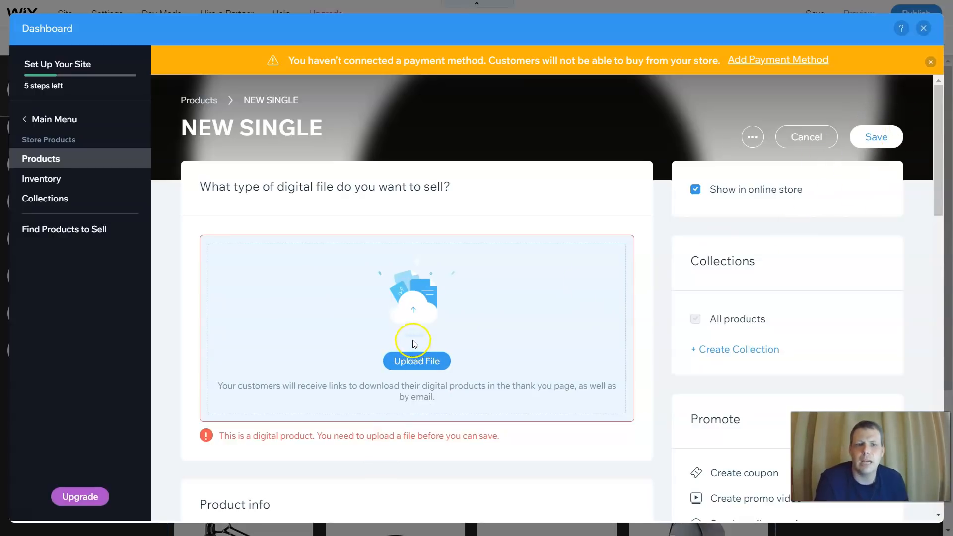
# - Check the product form for missing details, from the digital file section through to inventory and shipping
pyautogui.scroll(-1, 350, 297)
pyautogui.scroll(-10, 351, 297)
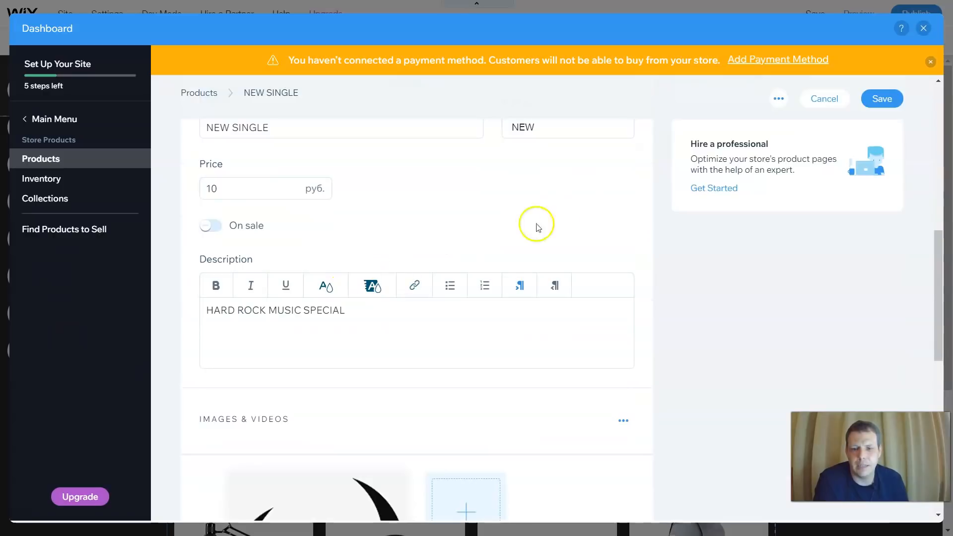
pyautogui.scroll(-6, 542, 307)
pyautogui.scroll(-4, 546, 304)
pyautogui.scroll(15, 533, 301)
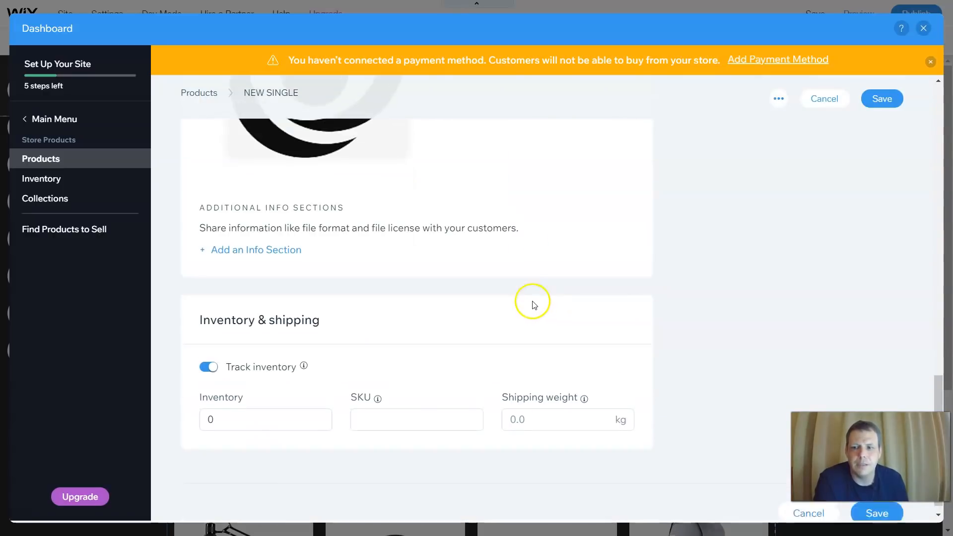
pyautogui.scroll(1, 531, 292)
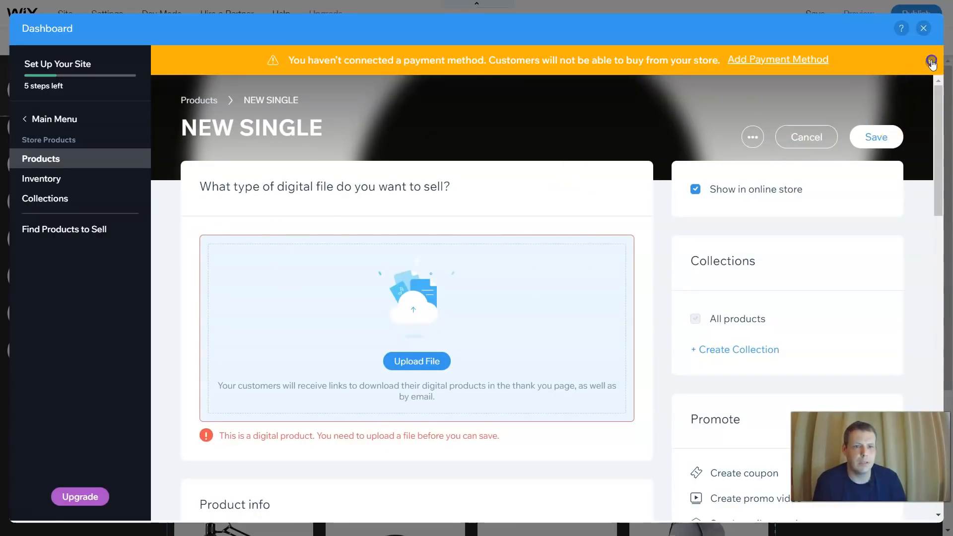
# - Dismiss the payment notice and close the dashboard, and switch the editor to the HOME page
pyautogui.click(931, 61)
pyautogui.click(923, 29)
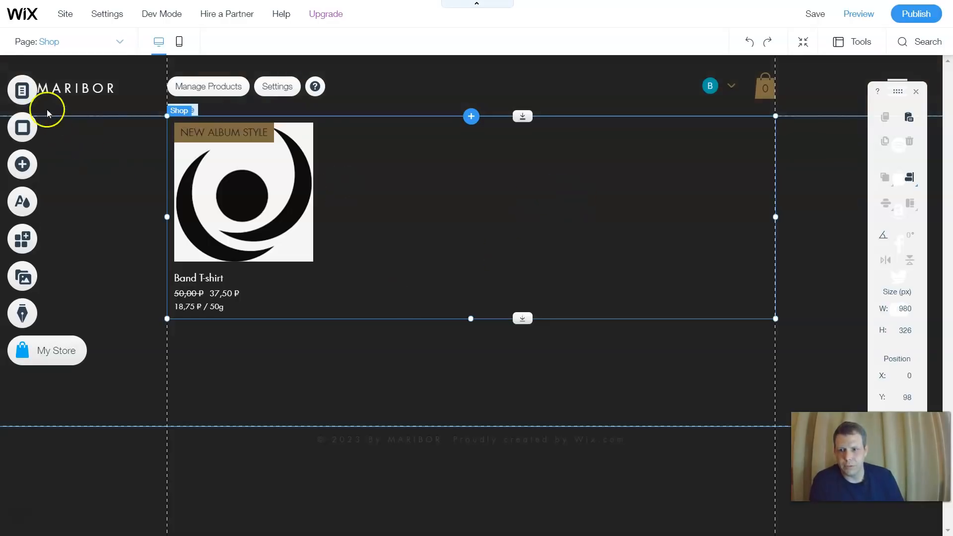
pyautogui.click(25, 95)
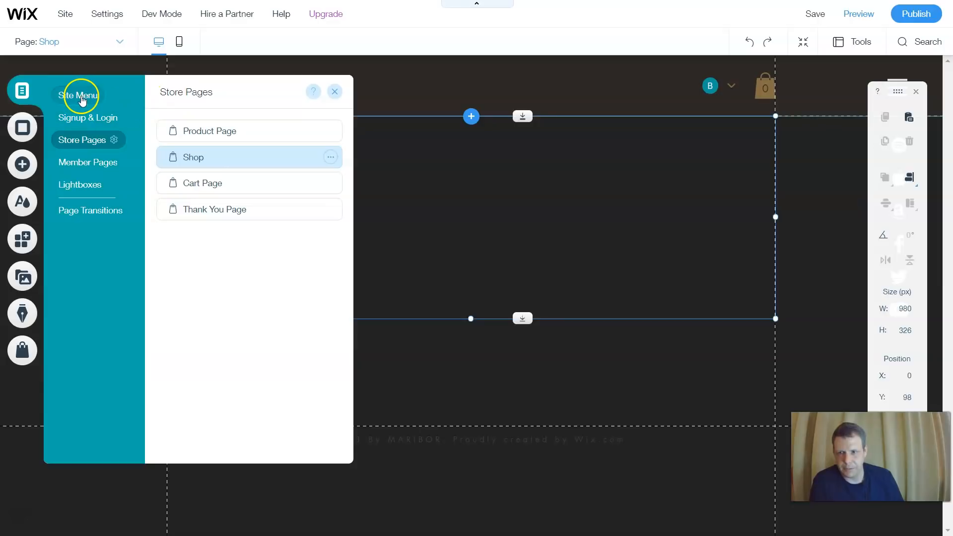
pyautogui.click(87, 98)
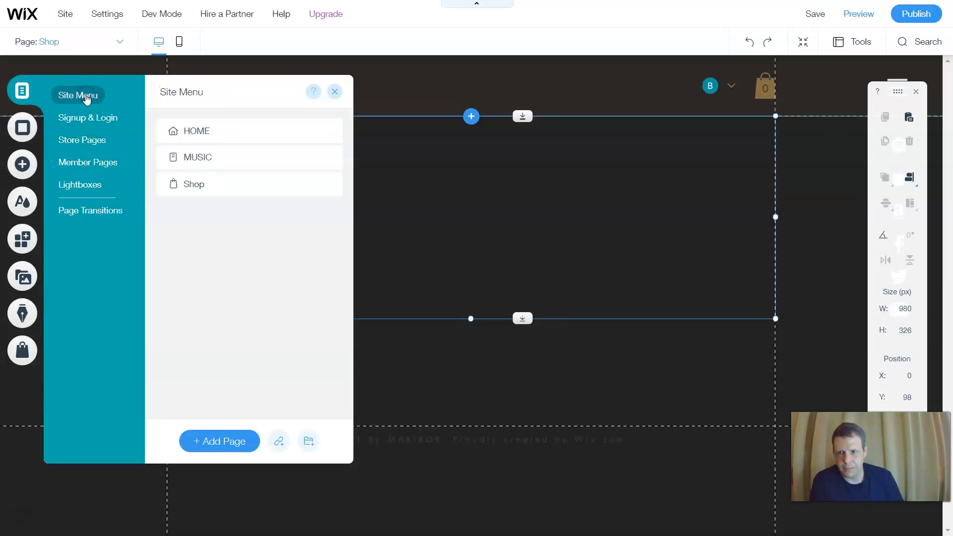
pyautogui.click(206, 138)
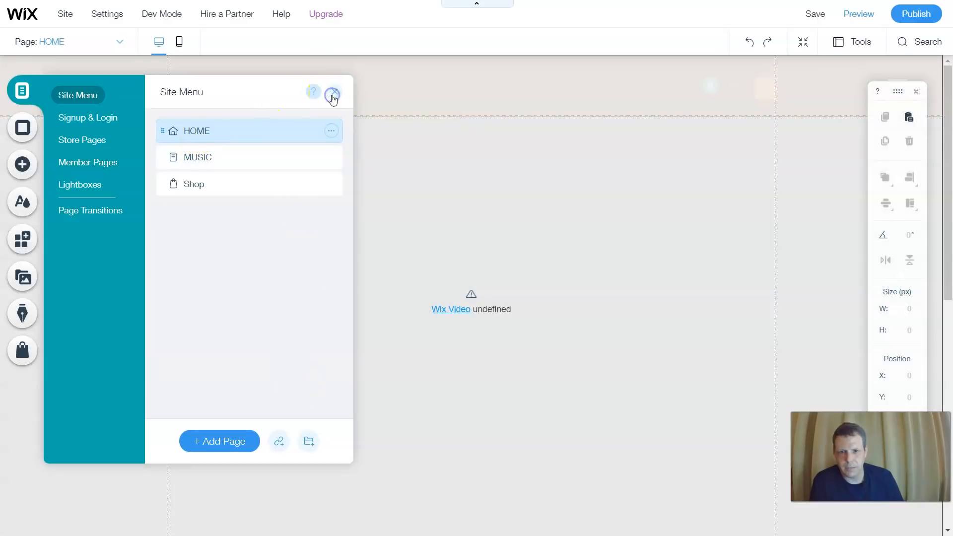
pyautogui.click(333, 93)
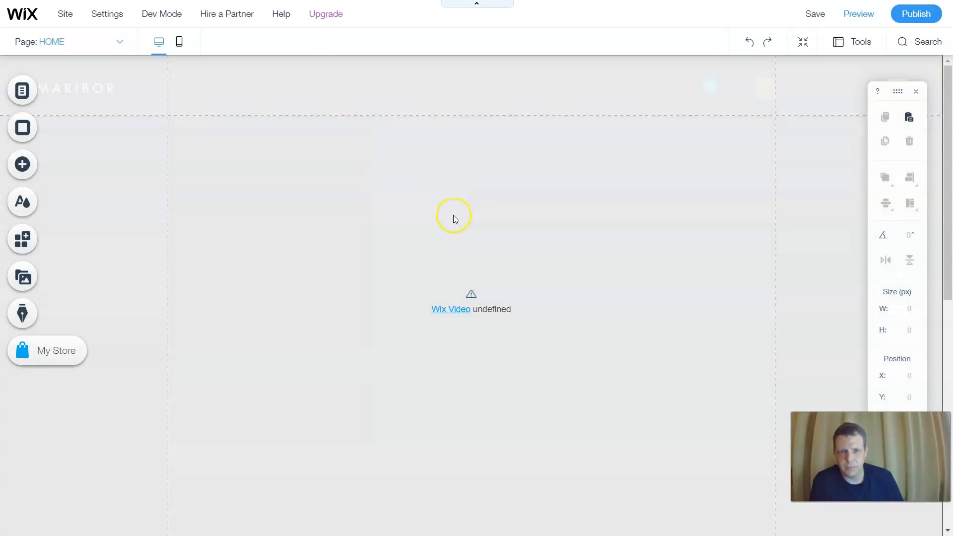
# - Preview the site and examine the whole home page, including the video section and the album section
pyautogui.click(849, 12)
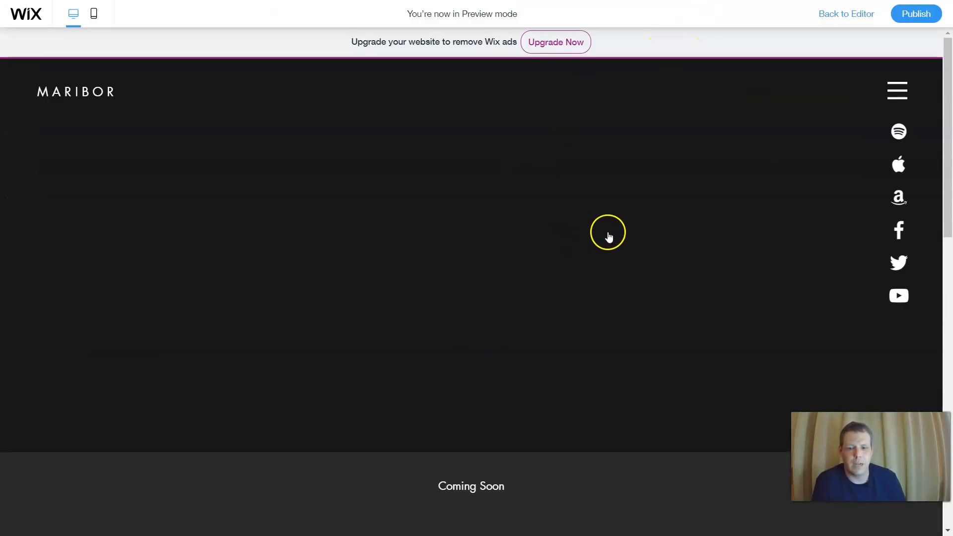
pyautogui.scroll(-5, 606, 225)
pyautogui.scroll(-5, 610, 223)
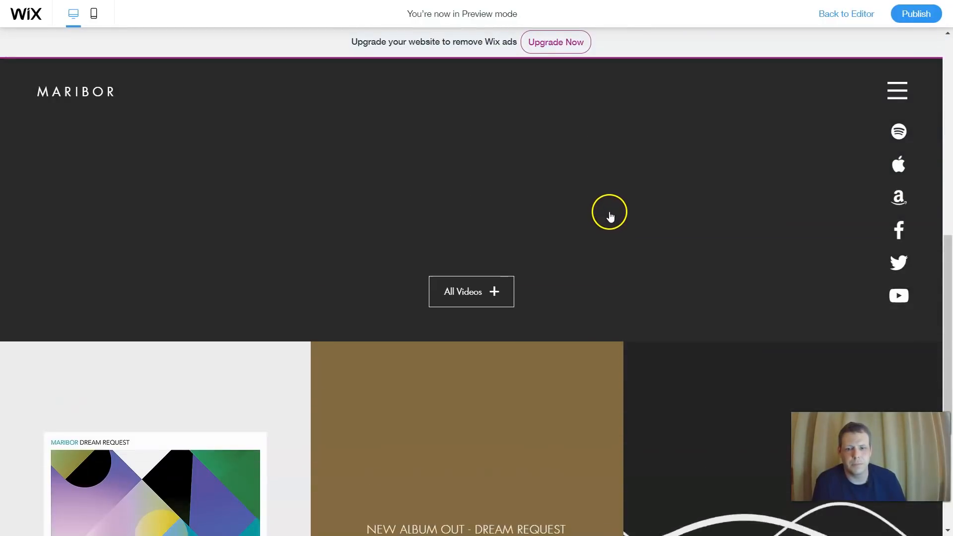
pyautogui.scroll(10, 610, 211)
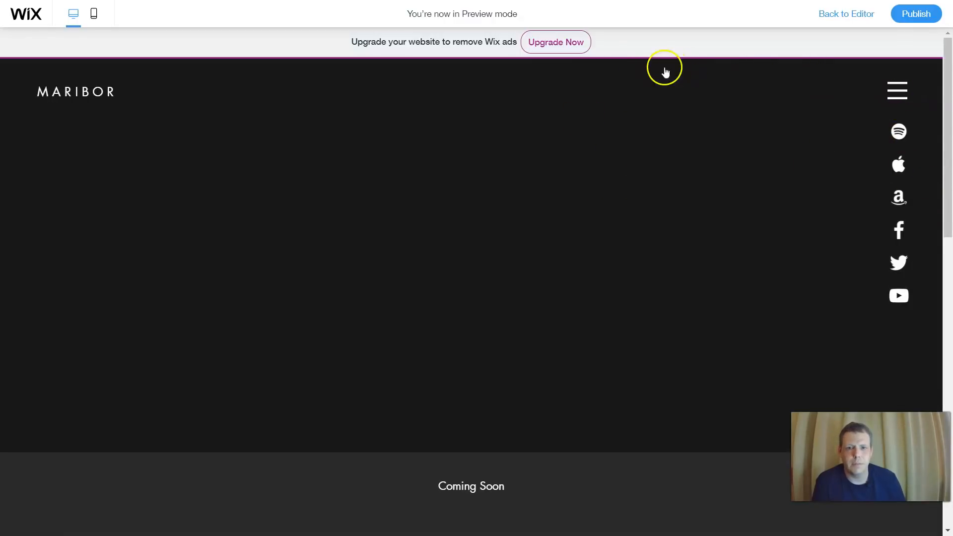
pyautogui.scroll(-15, 645, 89)
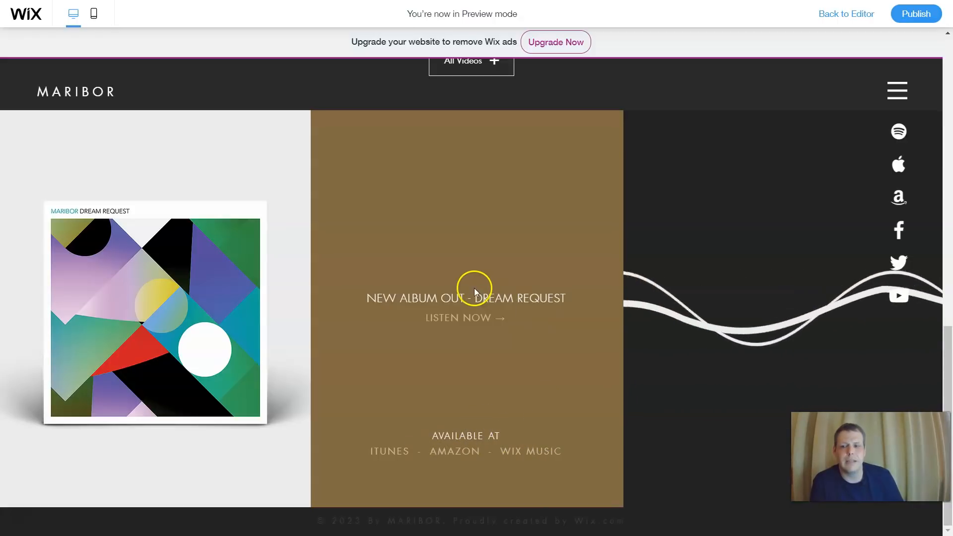
pyautogui.scroll(10, 476, 283)
pyautogui.scroll(2, 482, 283)
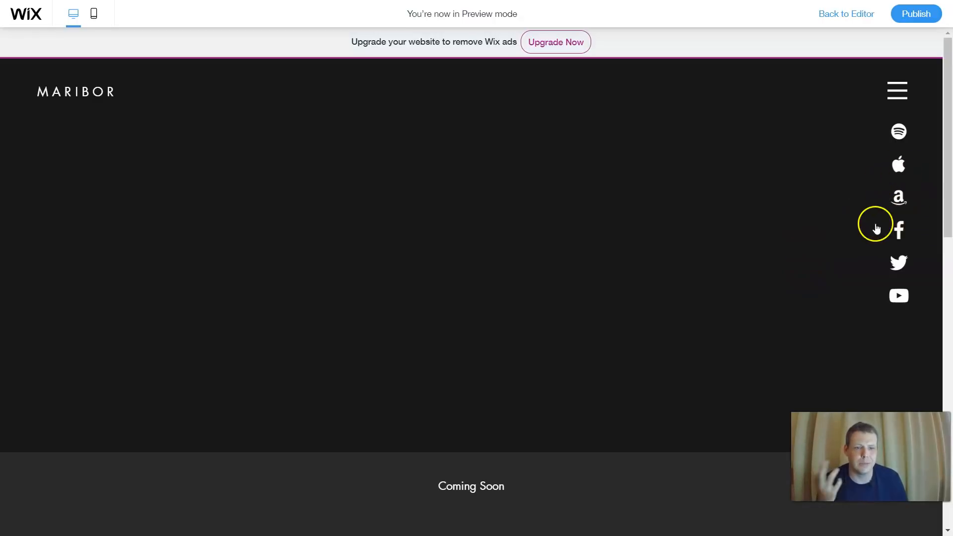
# - Go to the Shop page through the previewed site's navigation menu and check the Band T-shirt listing
pyautogui.click(897, 94)
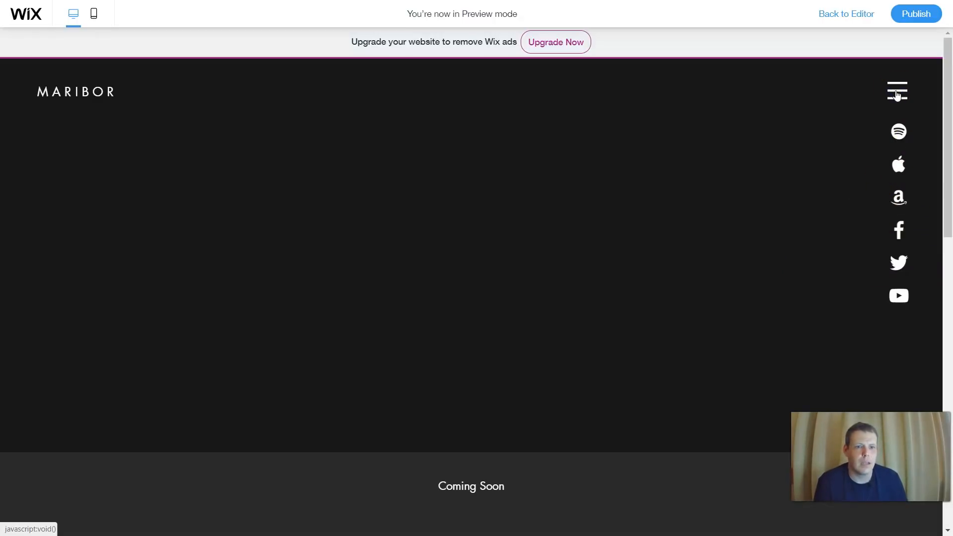
pyautogui.click(892, 97)
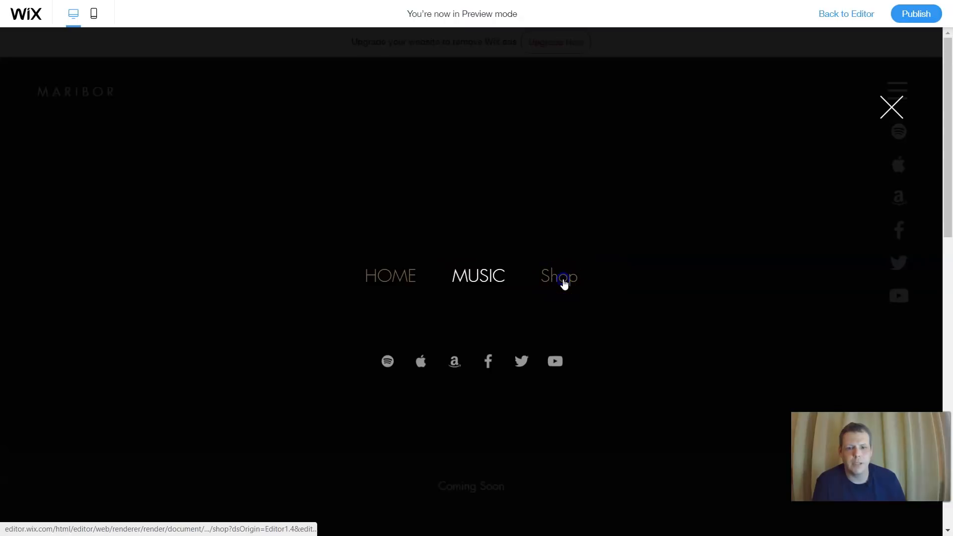
pyautogui.click(559, 285)
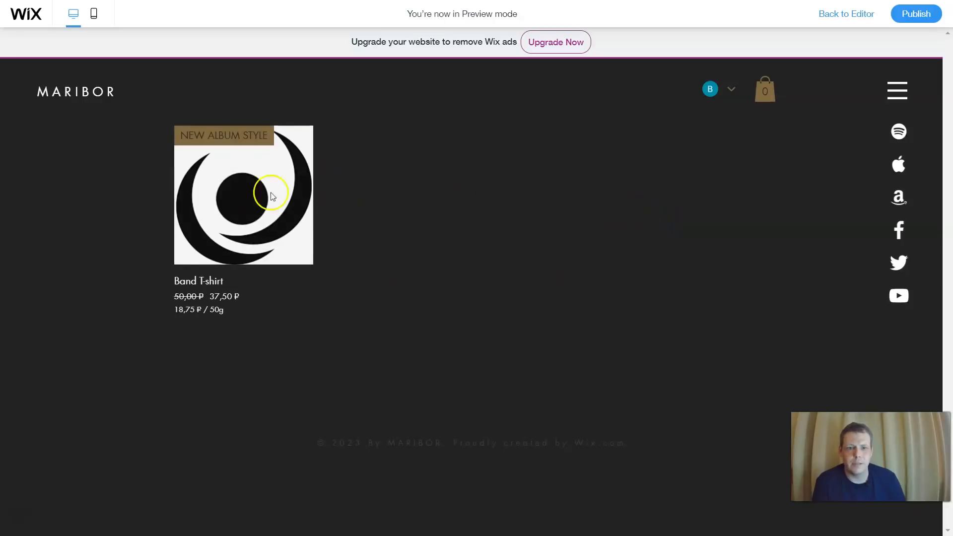
pyautogui.moveTo(249, 212)
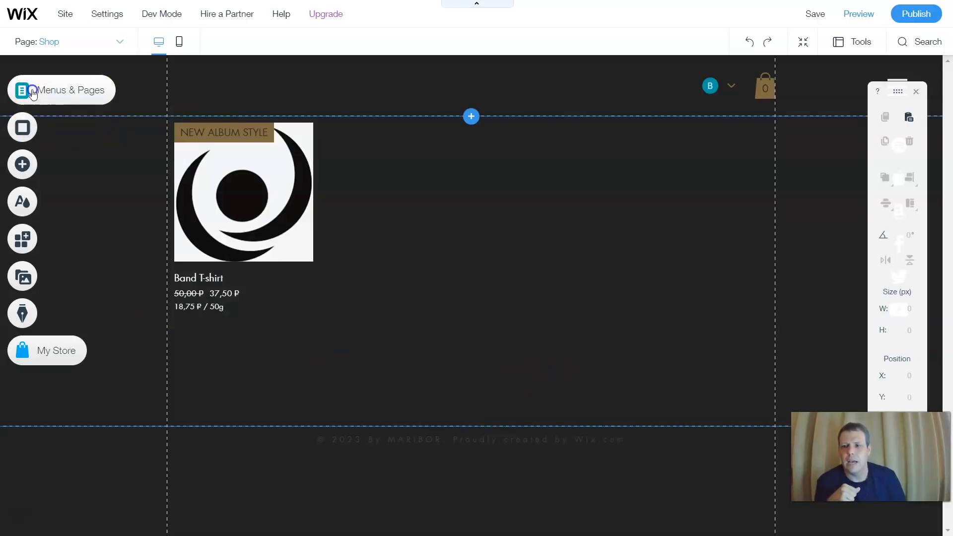
# - Return to the editor and browse the elements that can be added, including Video & Music, Content Manager, Events, Bookings and Store
pyautogui.click(33, 93)
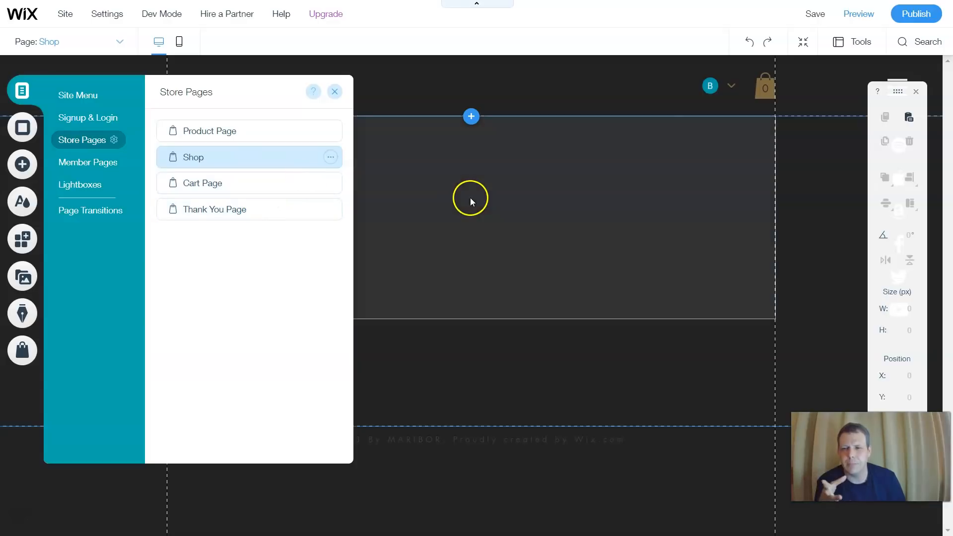
pyautogui.click(26, 165)
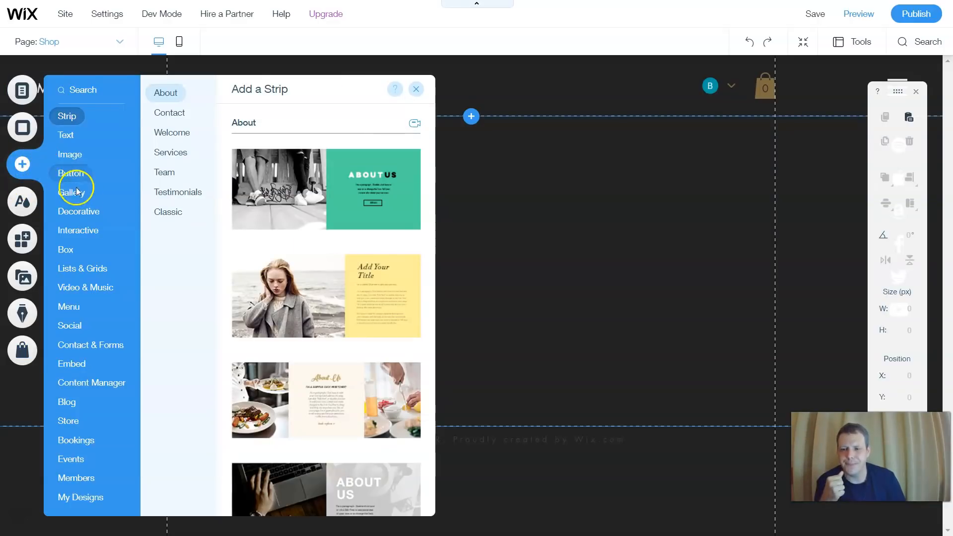
pyautogui.moveTo(103, 288)
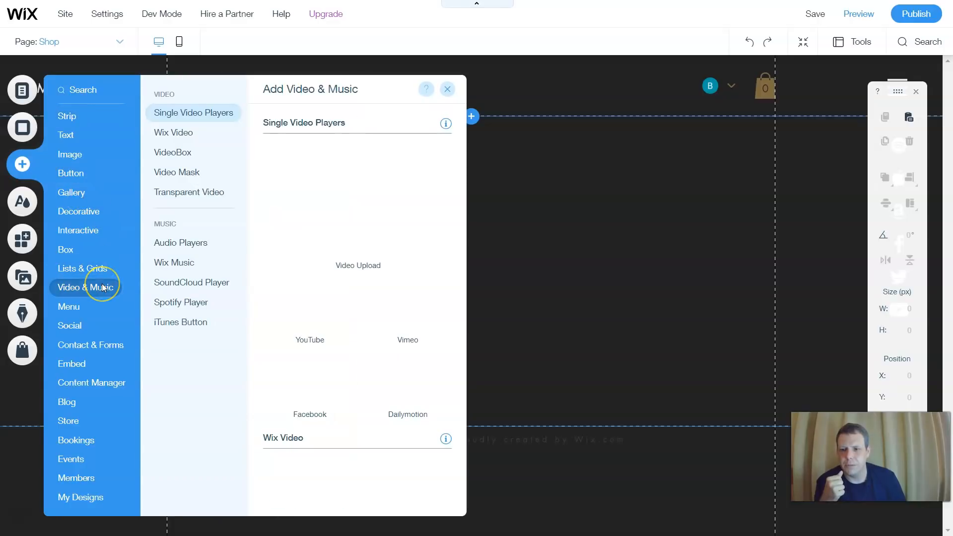
pyautogui.click(107, 383)
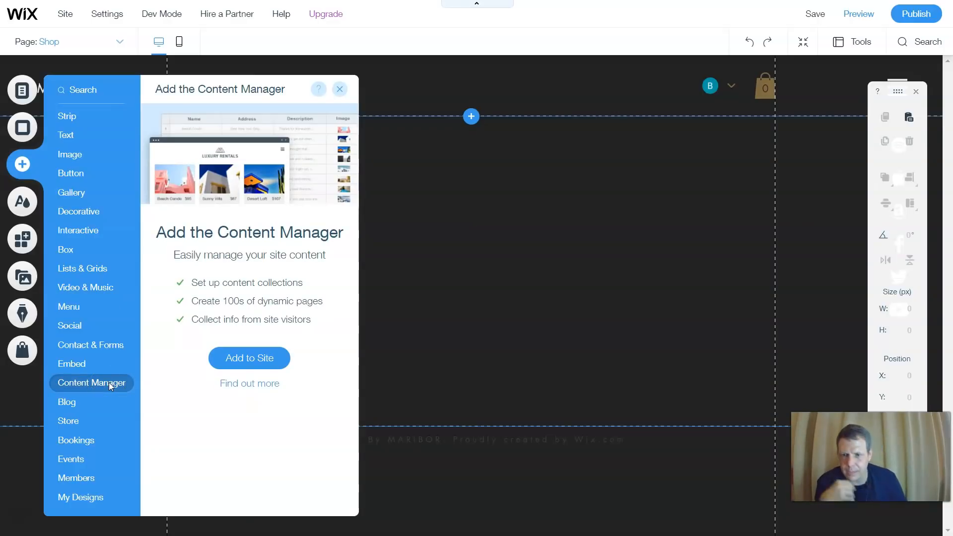
pyautogui.click(113, 375)
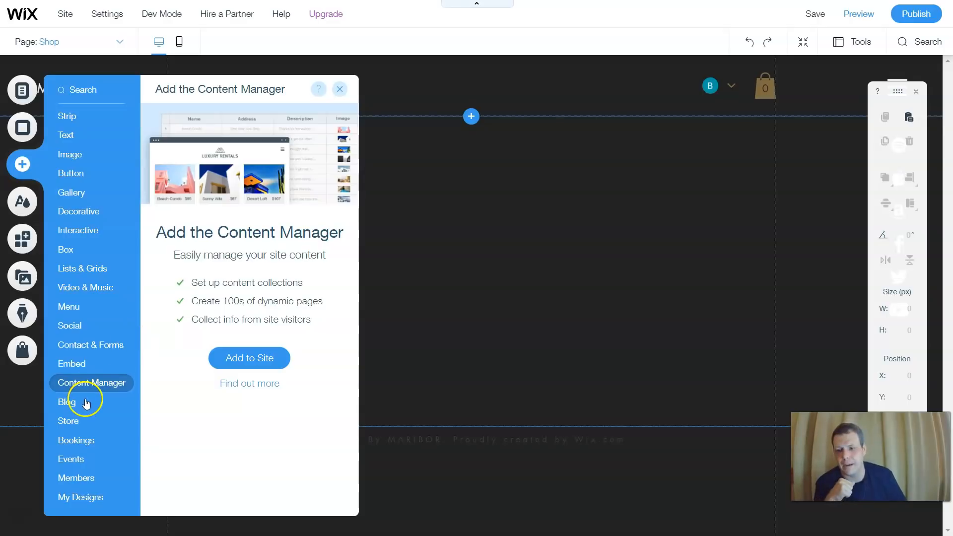
pyautogui.moveTo(68, 462)
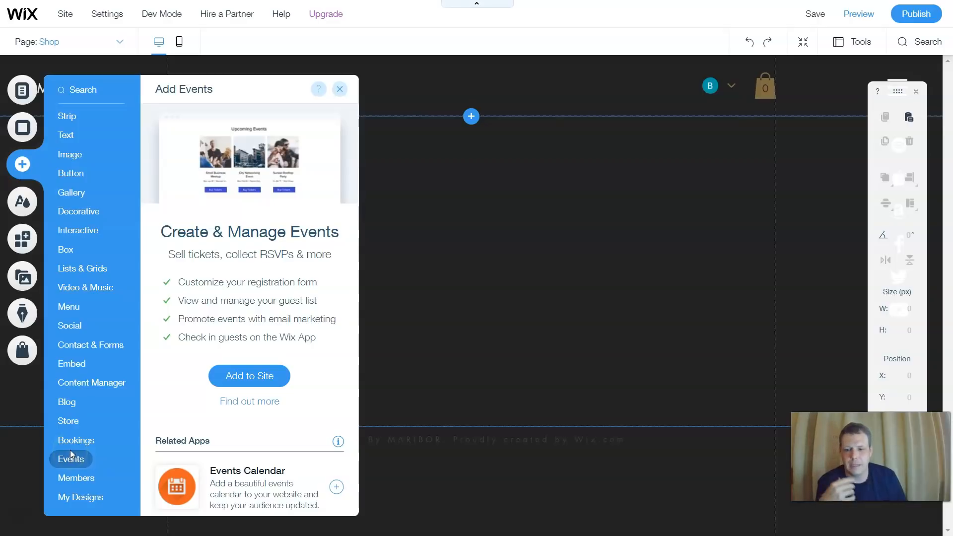
pyautogui.moveTo(73, 442)
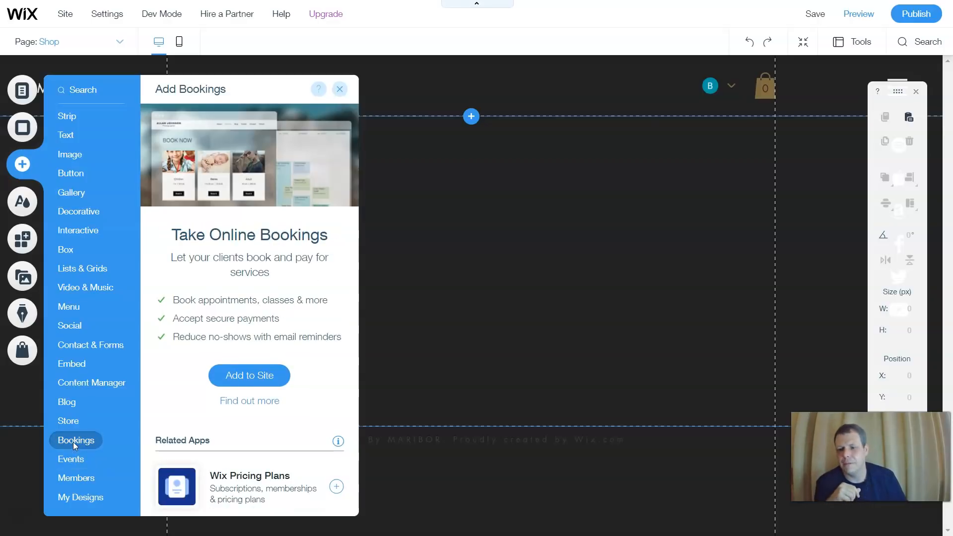
pyautogui.click(76, 423)
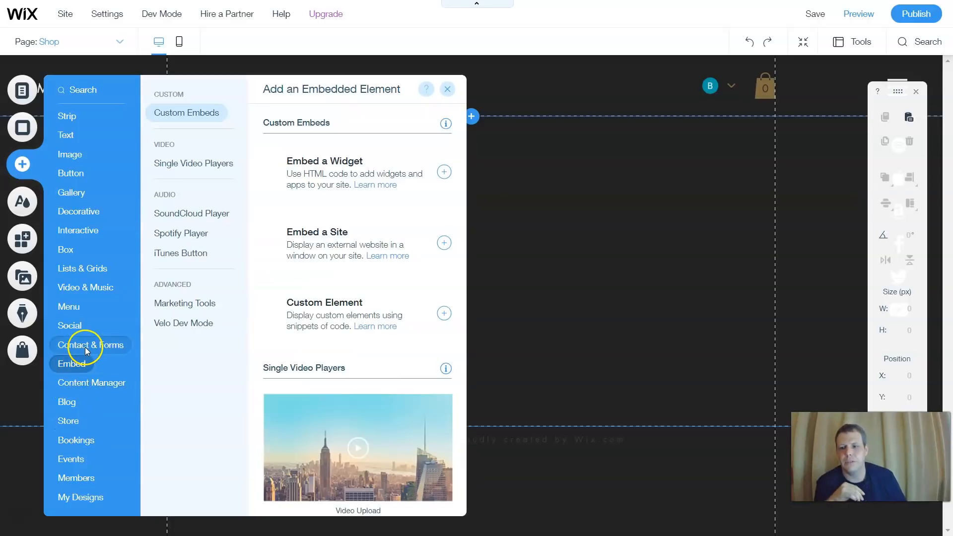
# - Place a Social Bar beside the Band T-shirt listing on the Shop page and delete it again
pyautogui.click(81, 329)
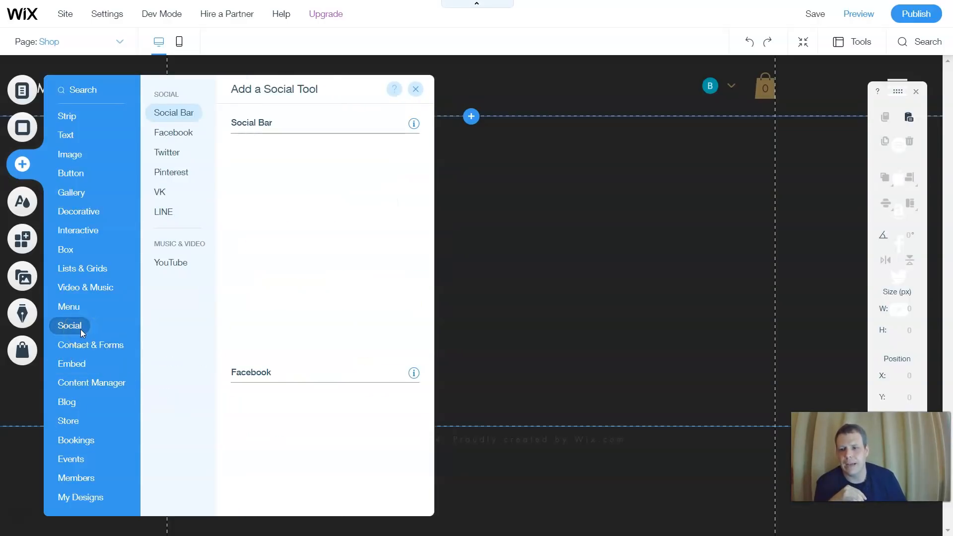
pyautogui.click(82, 328)
pyautogui.click(363, 179)
pyautogui.moveTo(295, 162); pyautogui.dragTo(435, 246)
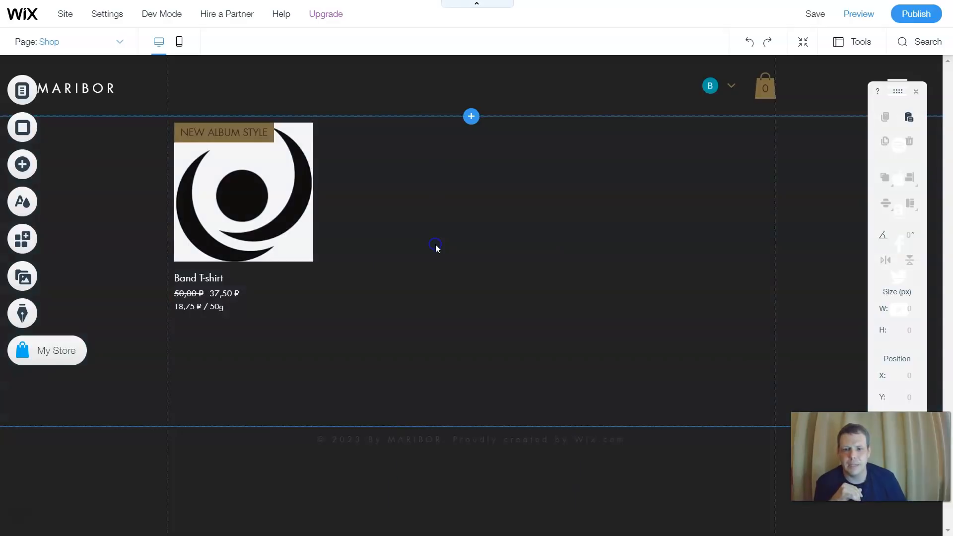
pyautogui.rightClick(467, 251)
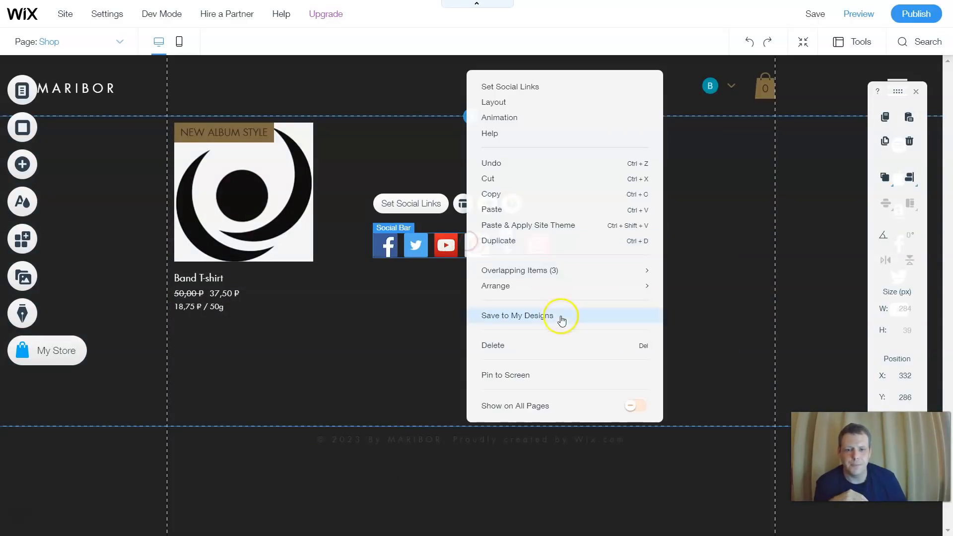
pyautogui.click(503, 343)
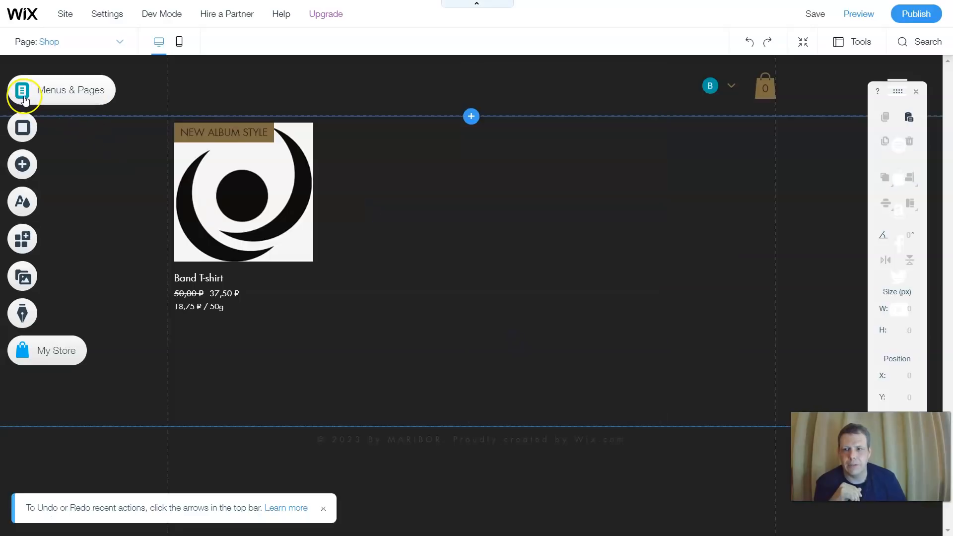
# - Open the HOME page for editing from the site's page list, leaving its name unchanged
pyautogui.click(54, 94)
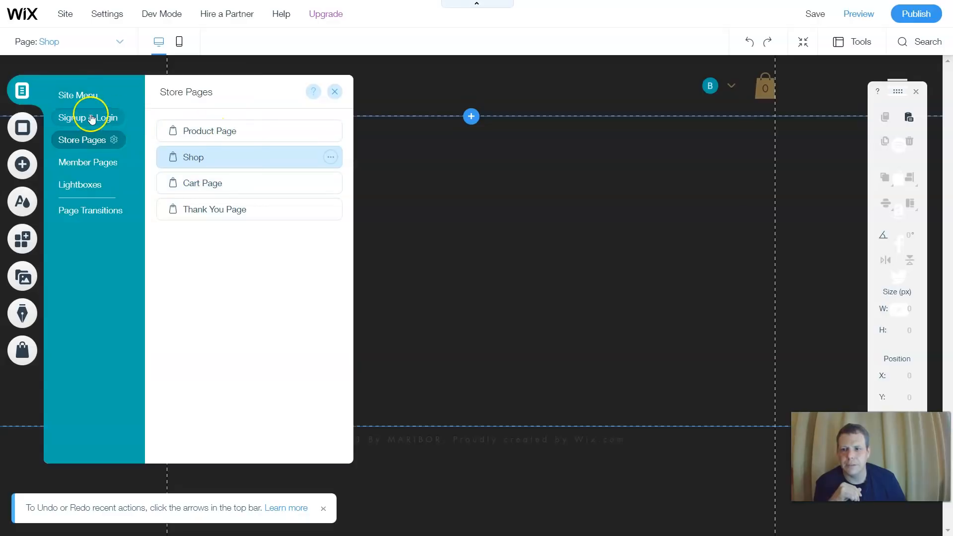
pyautogui.click(75, 95)
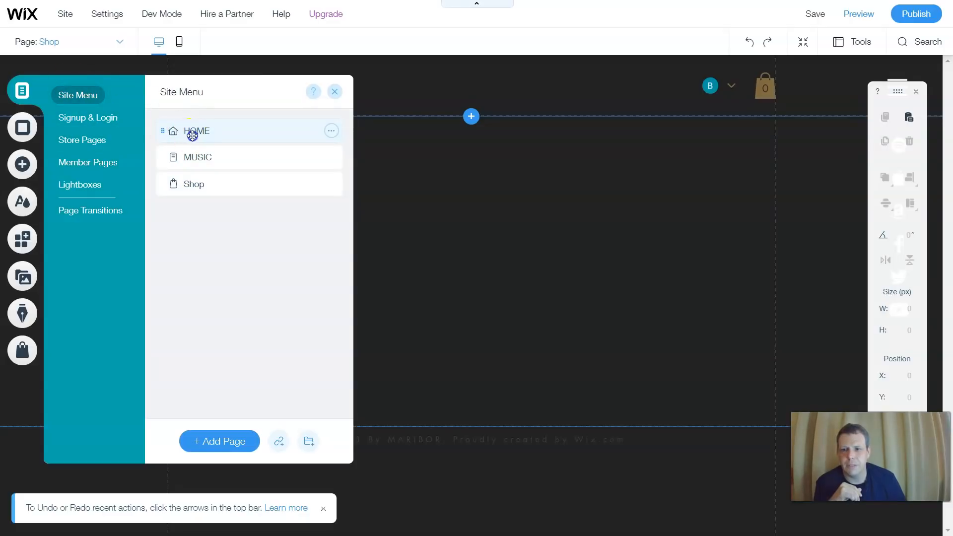
pyautogui.doubleClick(192, 134)
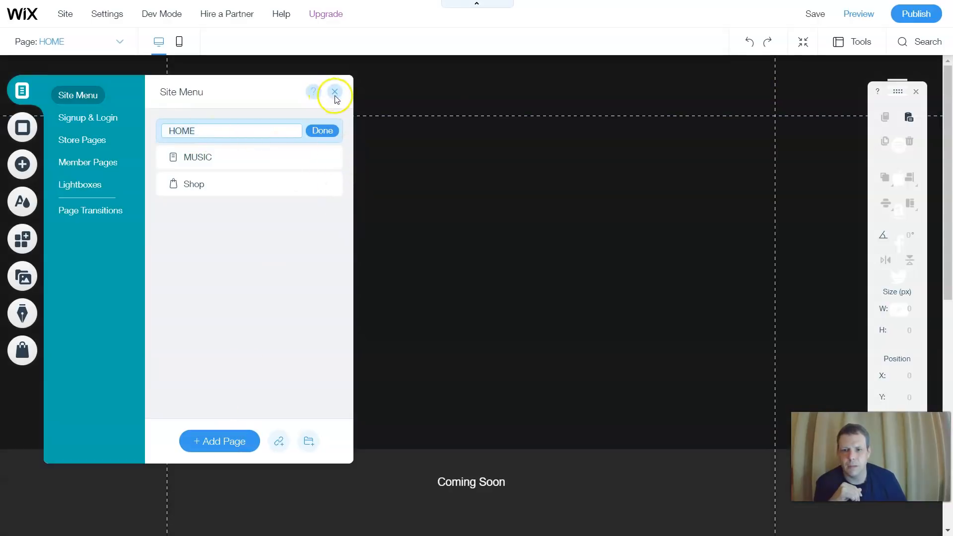
pyautogui.click(334, 92)
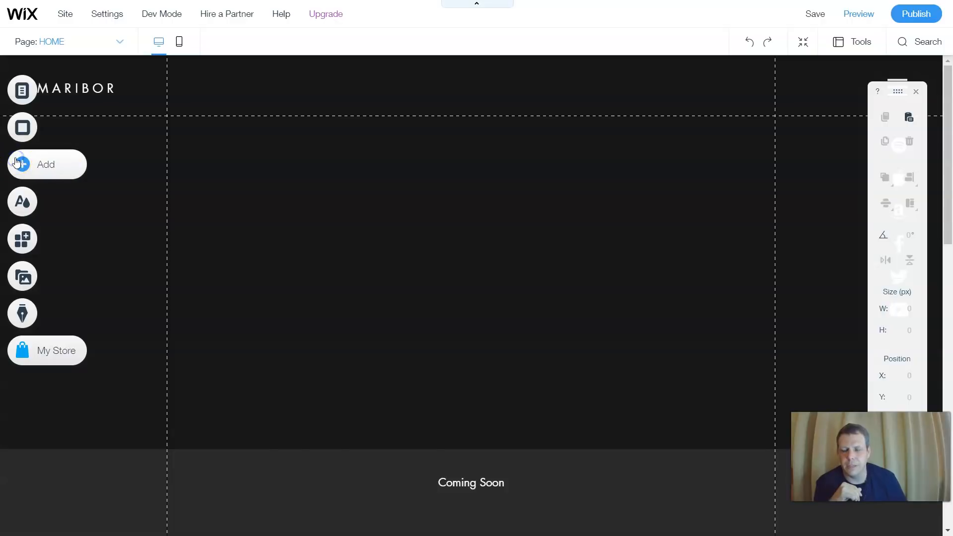
# - Place a coloured Social Bar just below the home page header and review the links of its Facebook, Tumblr, YouTube and Instagram icons
pyautogui.click(17, 162)
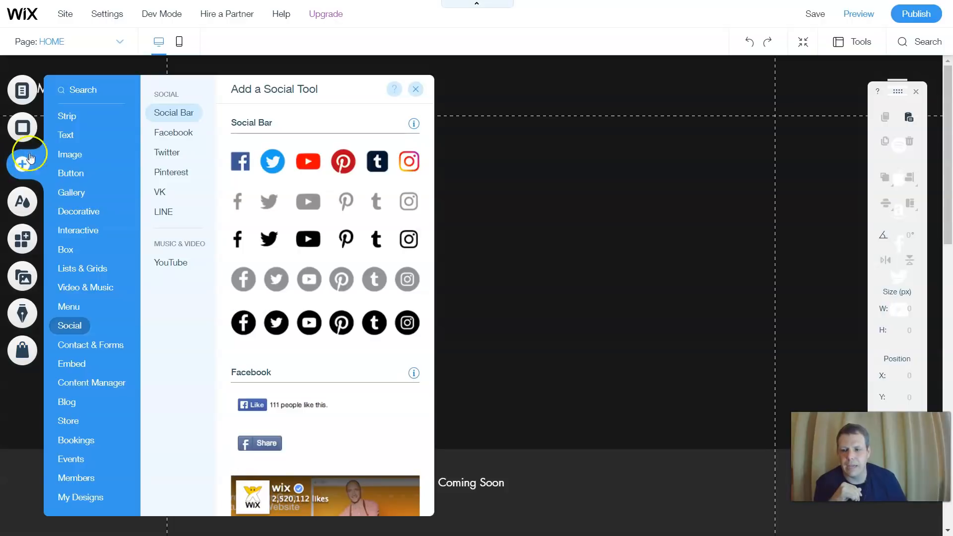
pyautogui.moveTo(272, 160); pyautogui.dragTo(446, 144)
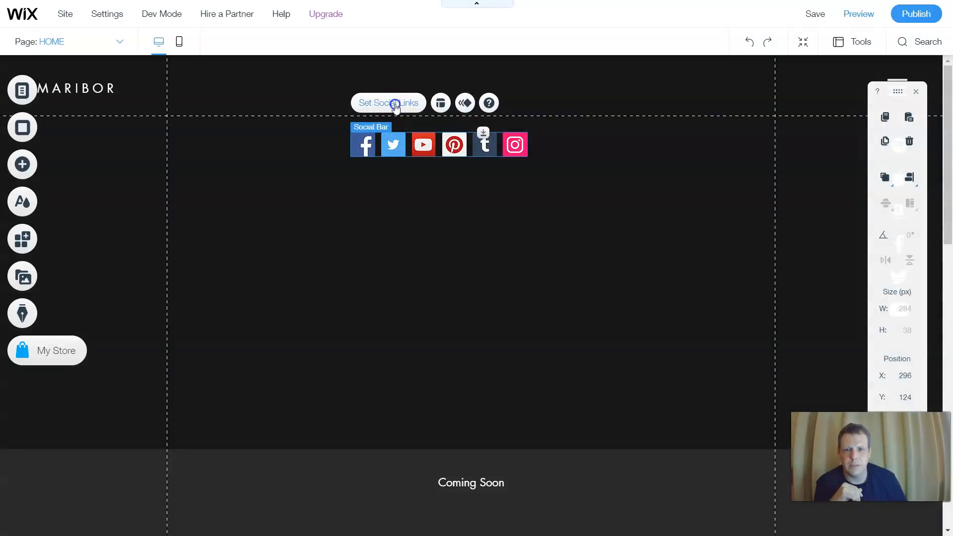
pyautogui.click(394, 104)
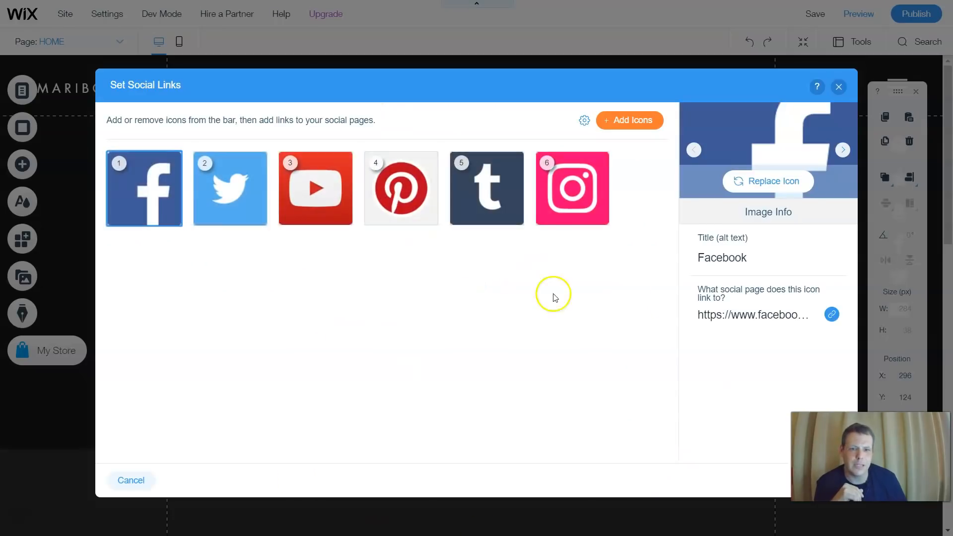
pyautogui.moveTo(157, 179)
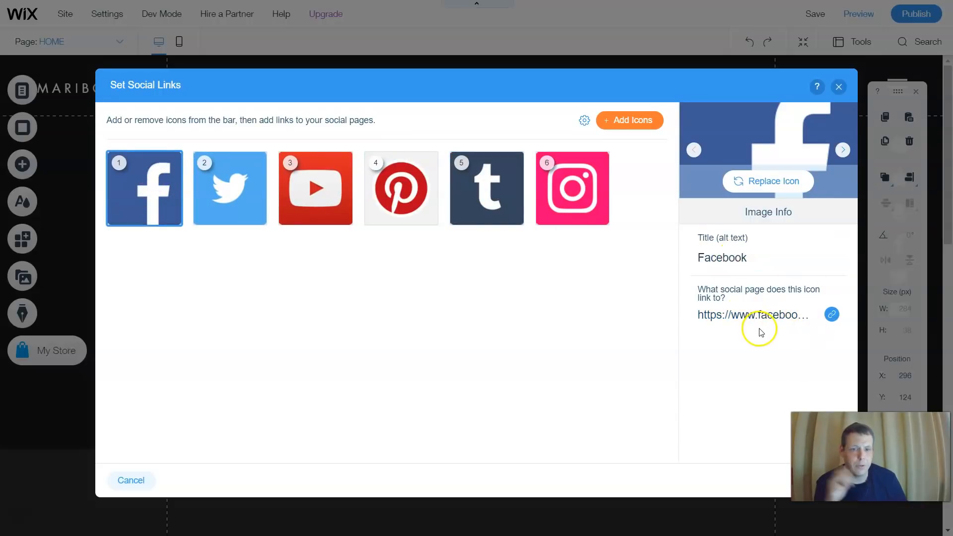
pyautogui.click(491, 187)
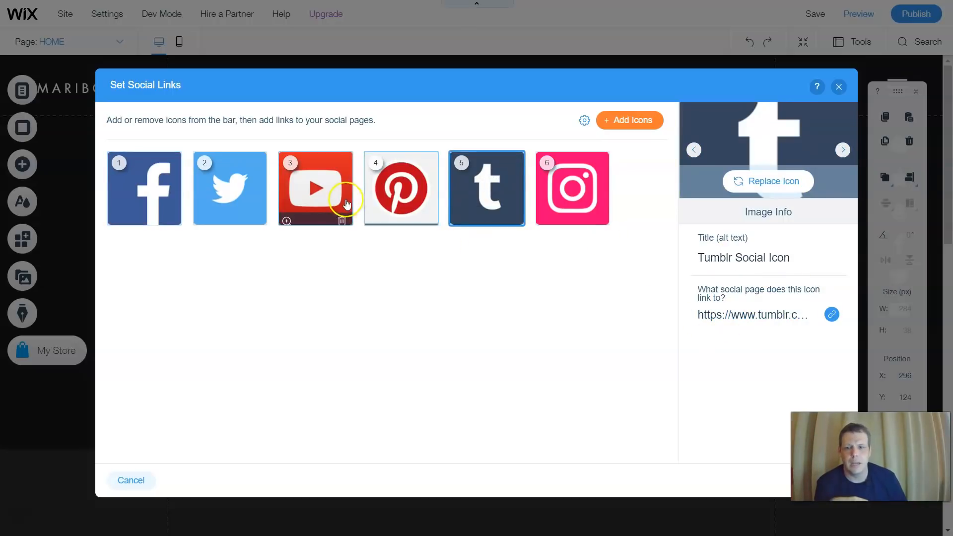
pyautogui.click(327, 203)
pyautogui.click(574, 191)
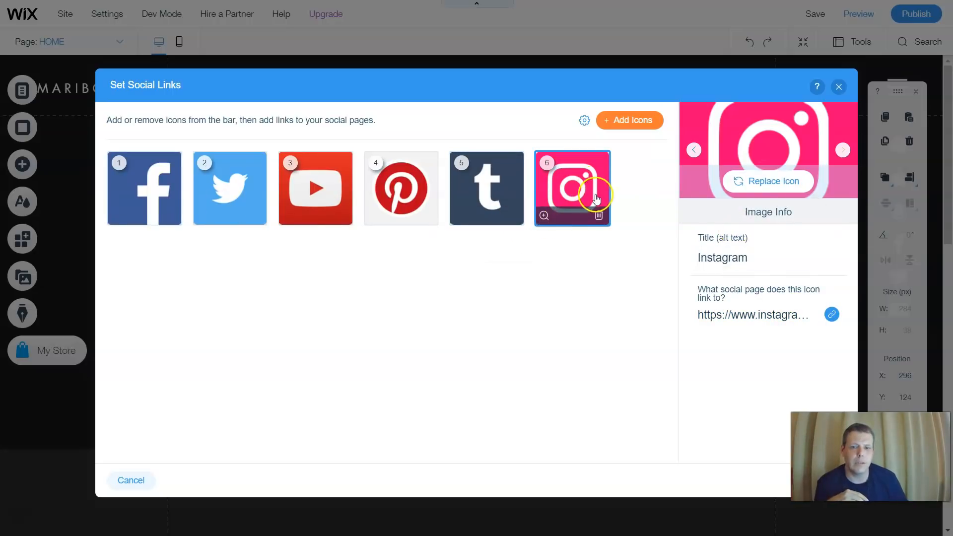
# - Remove the Instagram, Tumblr and Twitter icons from the Social Bar and apply the change
pyautogui.click(599, 216)
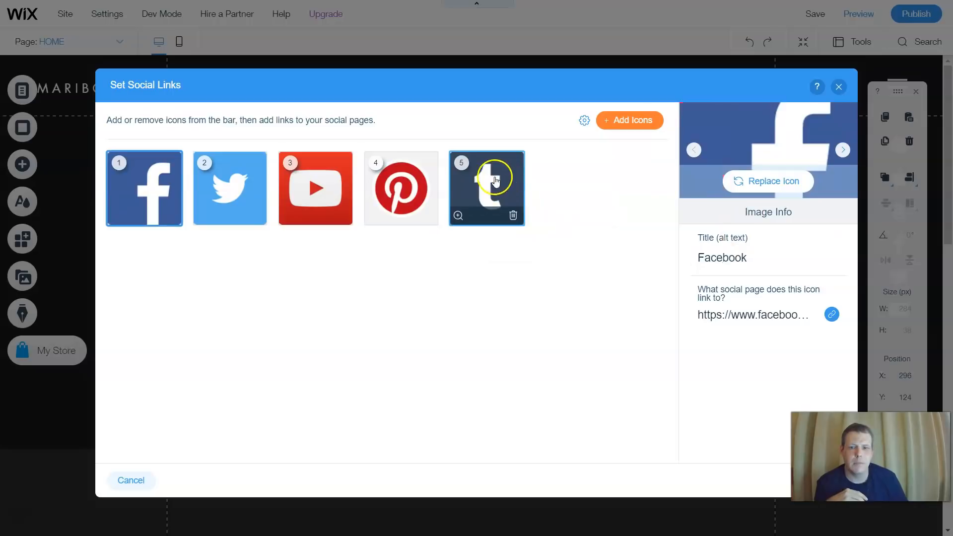
pyautogui.click(513, 215)
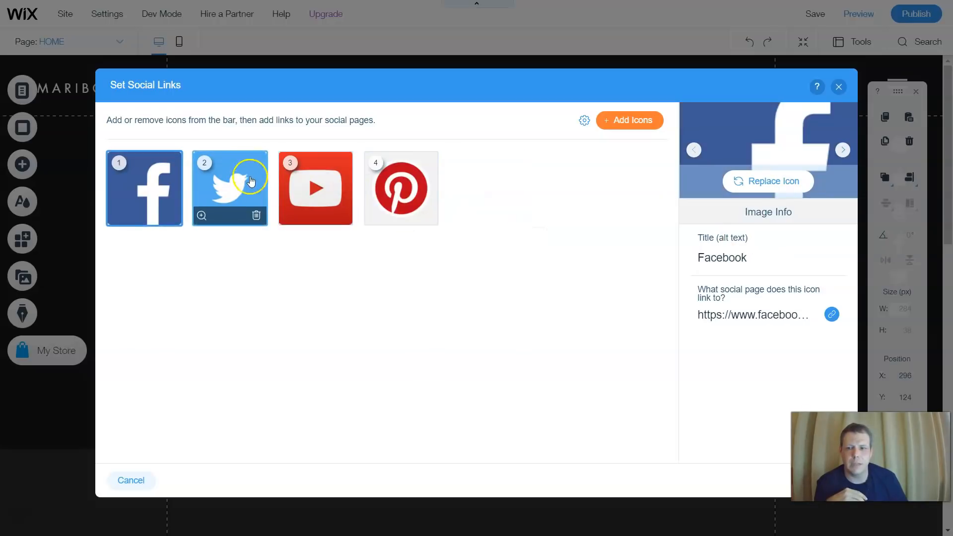
pyautogui.click(258, 216)
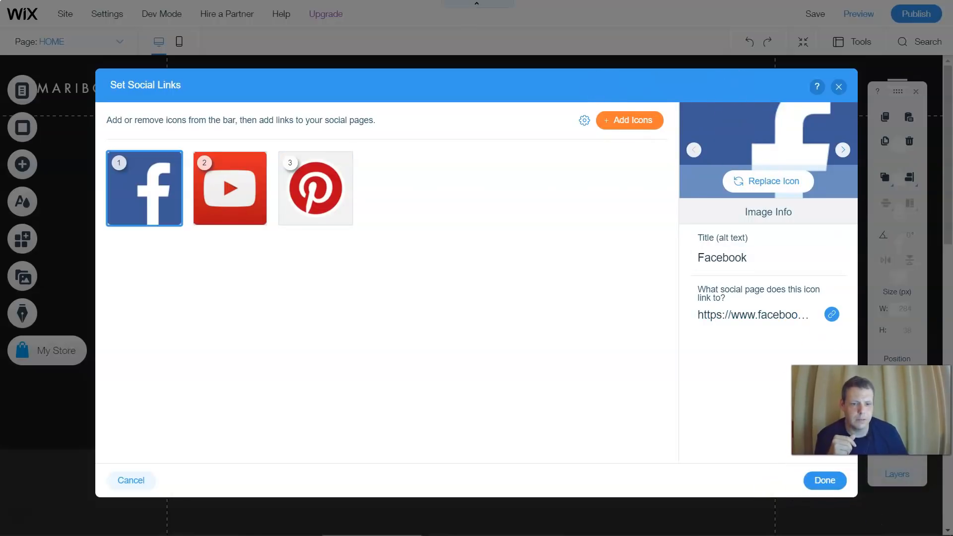
pyautogui.click(825, 480)
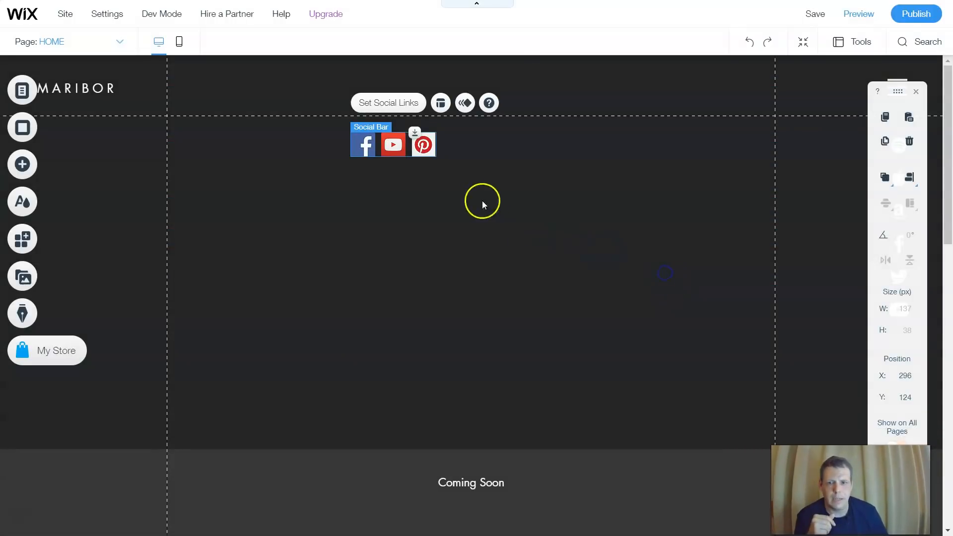
# - Move the Social Bar into the right end of the page header and deselect it
pyautogui.click(482, 203)
pyautogui.moveTo(625, 121); pyautogui.dragTo(728, 102)
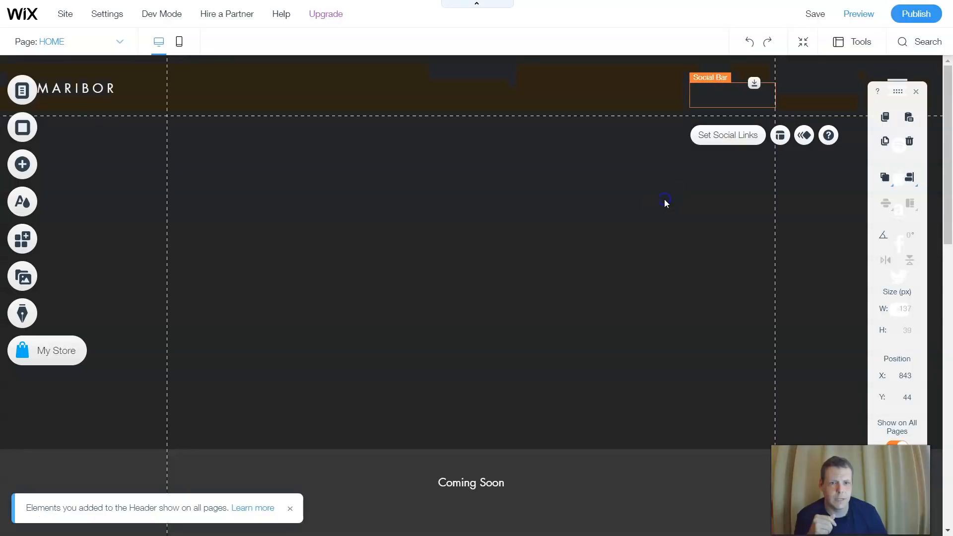
pyautogui.click(651, 195)
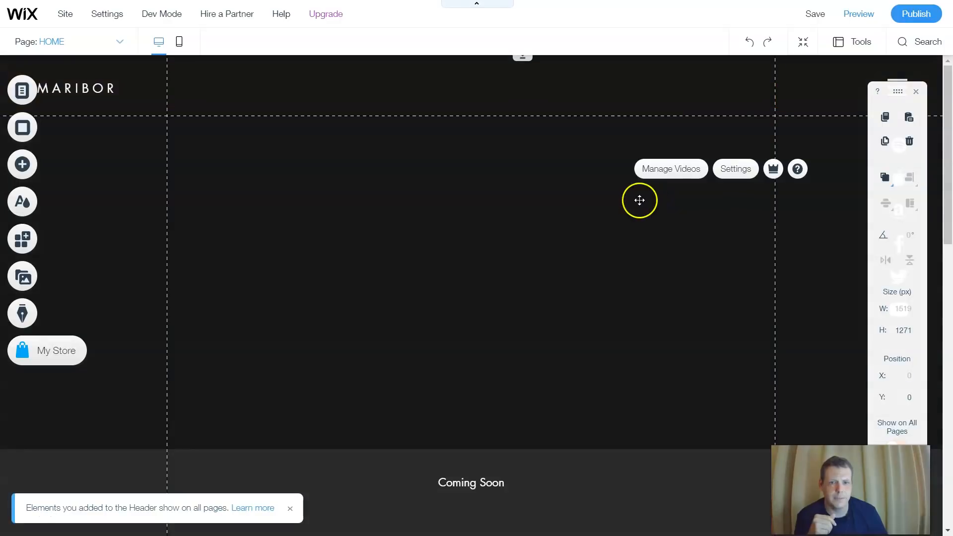
pyautogui.click(490, 225)
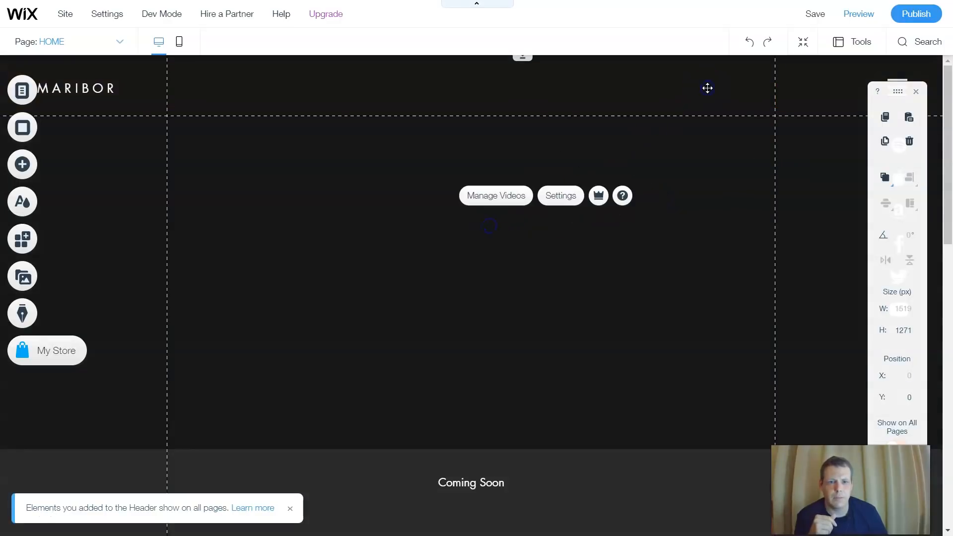
pyautogui.click(707, 88)
pyautogui.click(527, 163)
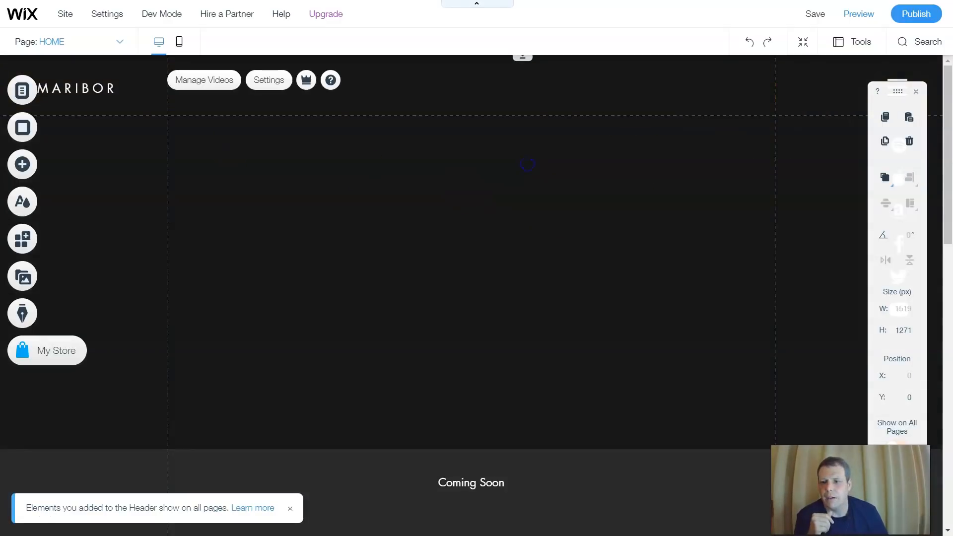
# - Add a Facebook Like button to the home page just below the right end of the header
pyautogui.click(25, 165)
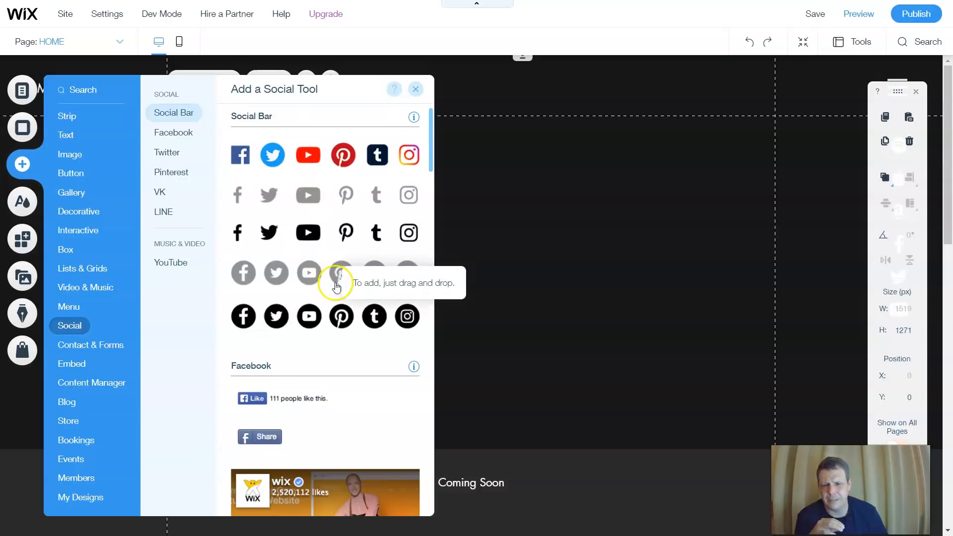
pyautogui.scroll(-4, 233, 263)
pyautogui.moveTo(251, 218); pyautogui.dragTo(638, 140)
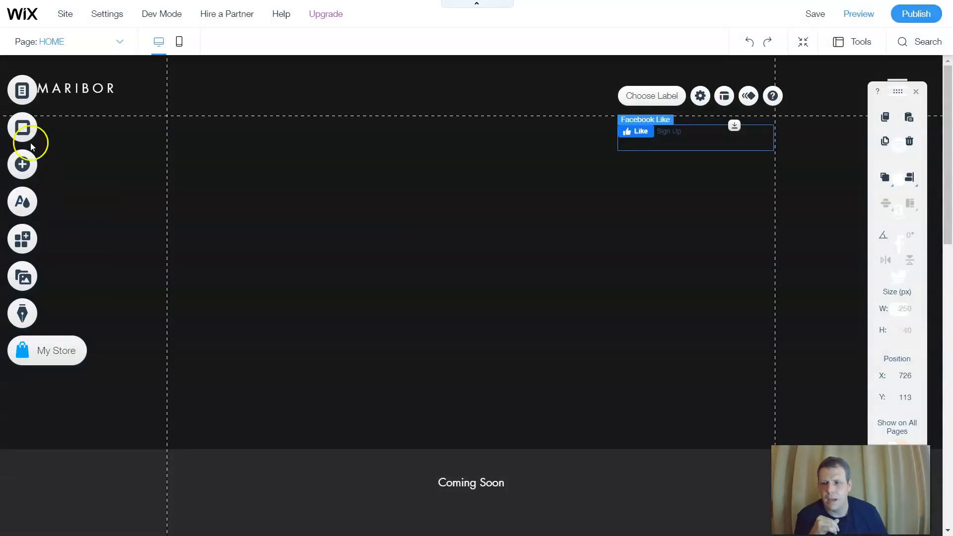
# - Browse the remaining Facebook social tools and the Lists & Grids elements that can be added
pyautogui.click(38, 169)
pyautogui.click(159, 132)
pyautogui.scroll(-4, 362, 269)
pyautogui.scroll(-5, 361, 269)
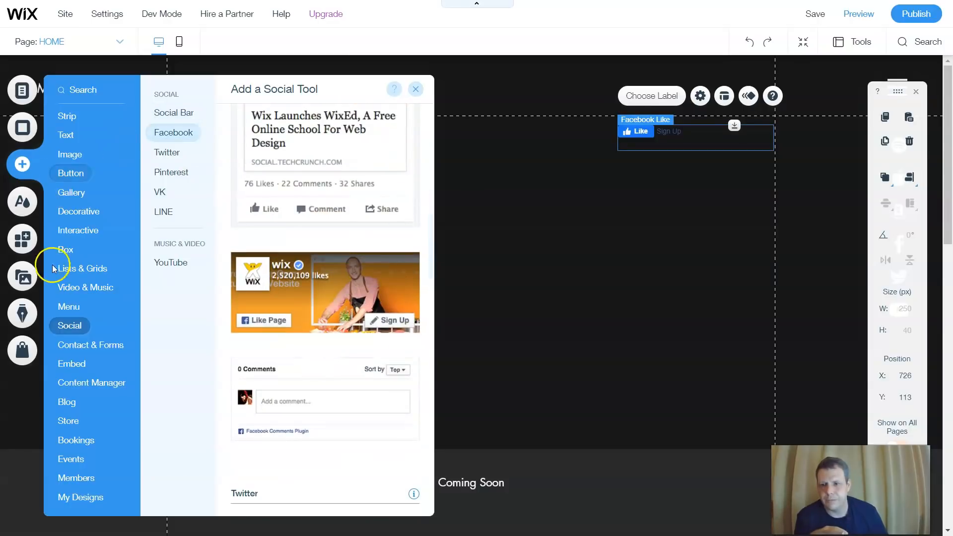
pyautogui.click(53, 268)
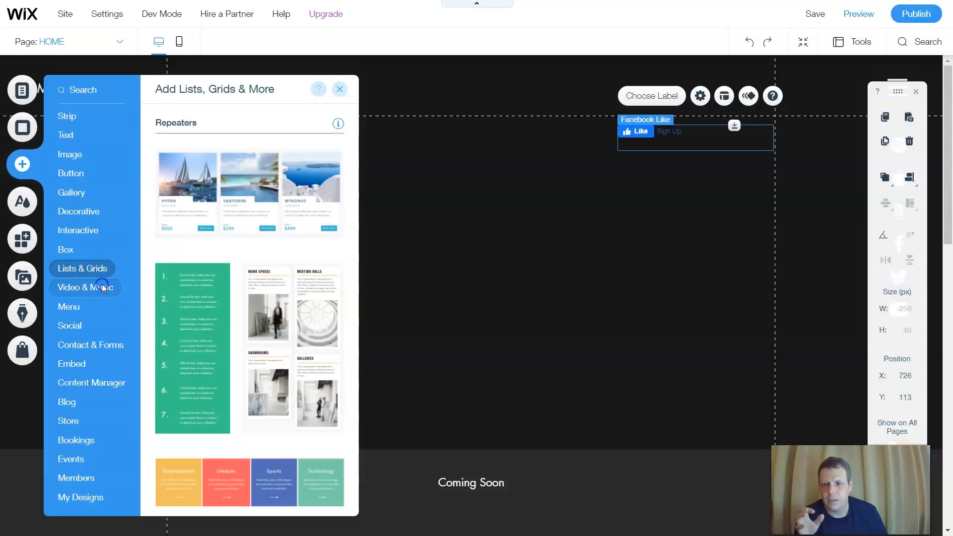
# - Place a YouTube single video player above the Coming Soon section of the home page and delete it again
pyautogui.click(99, 289)
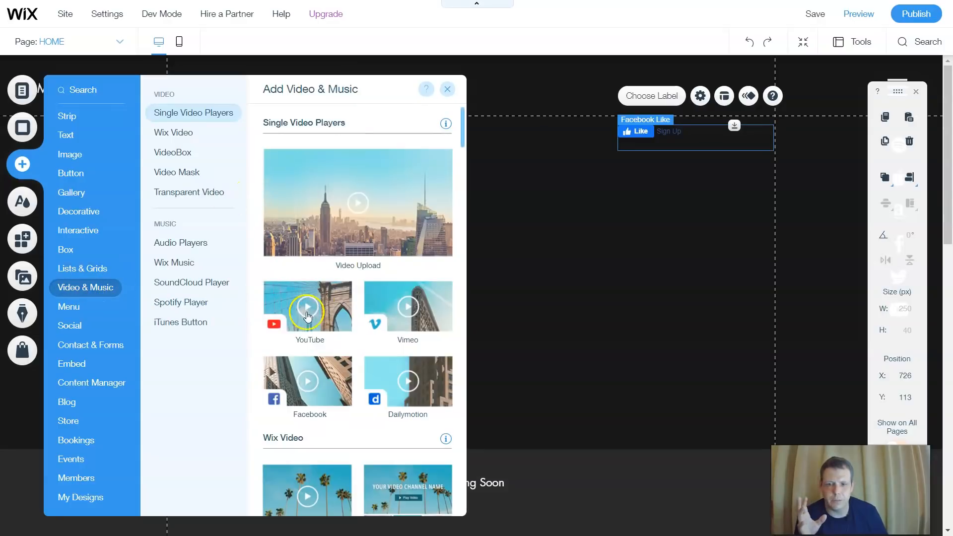
pyautogui.moveTo(288, 325); pyautogui.dragTo(548, 311)
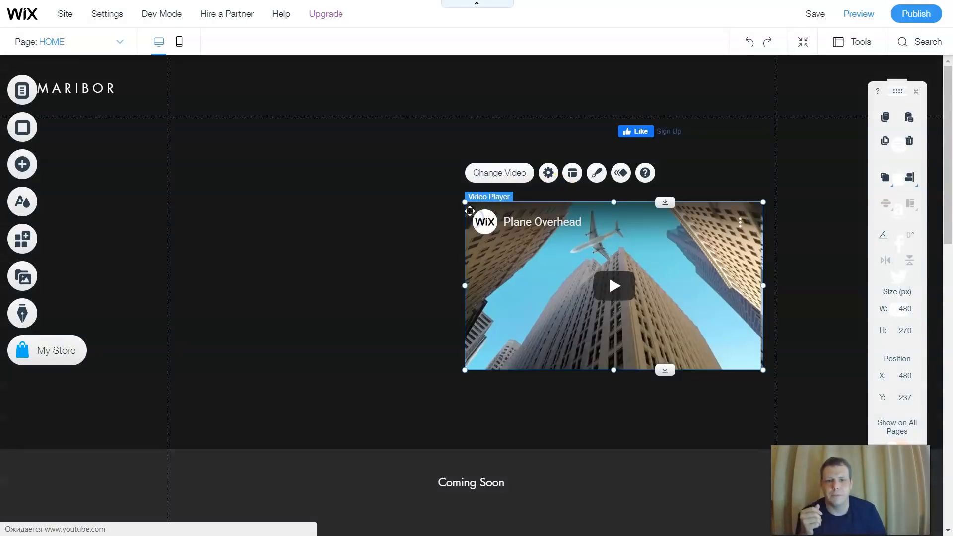
pyautogui.rightClick(513, 274)
pyautogui.click(541, 375)
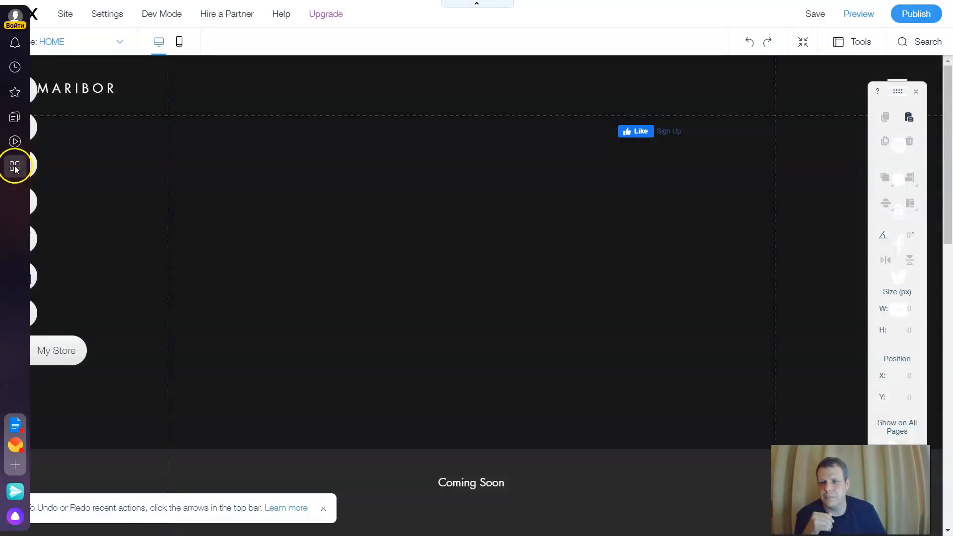
# - Browse the Contact & Forms, Members and Button elements, including the text and icon button designs
pyautogui.click(45, 169)
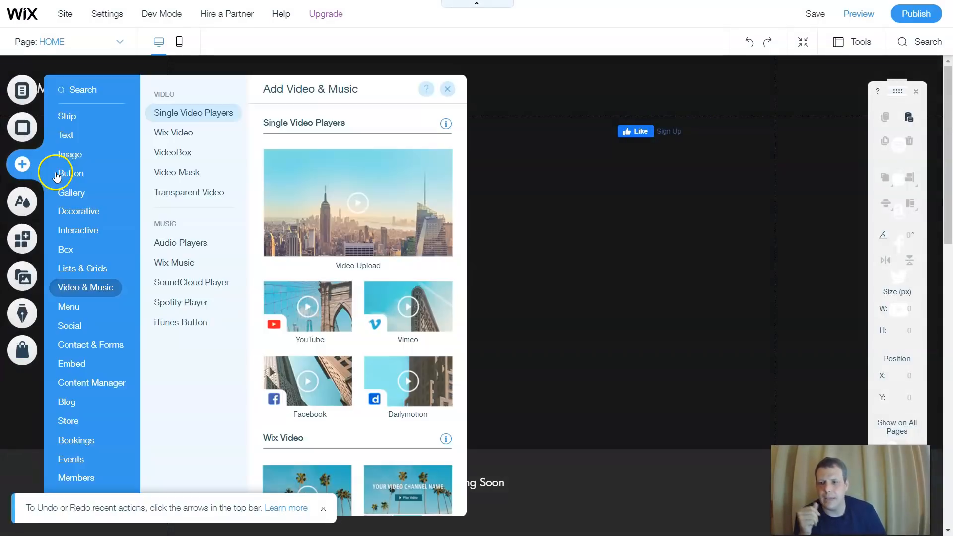
pyautogui.click(58, 175)
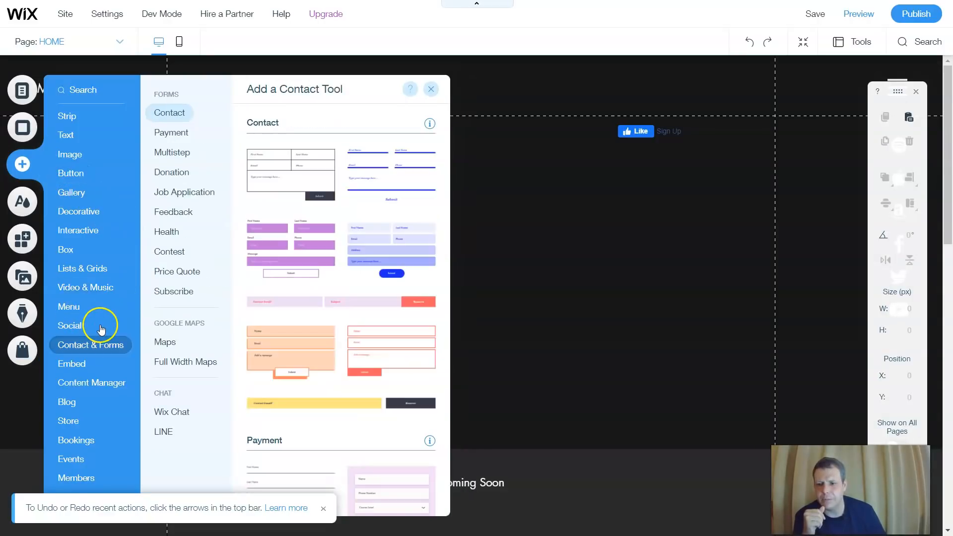
pyautogui.click(77, 476)
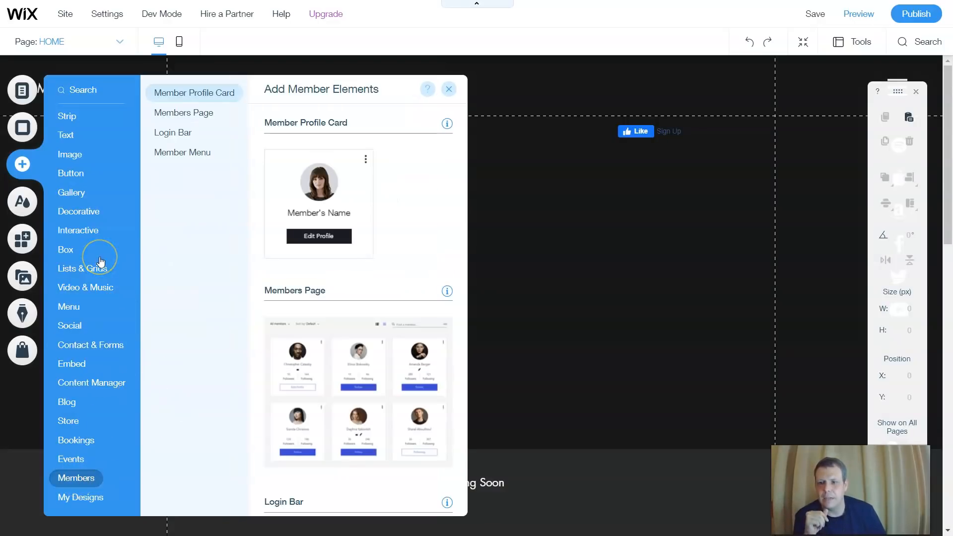
pyautogui.click(79, 151)
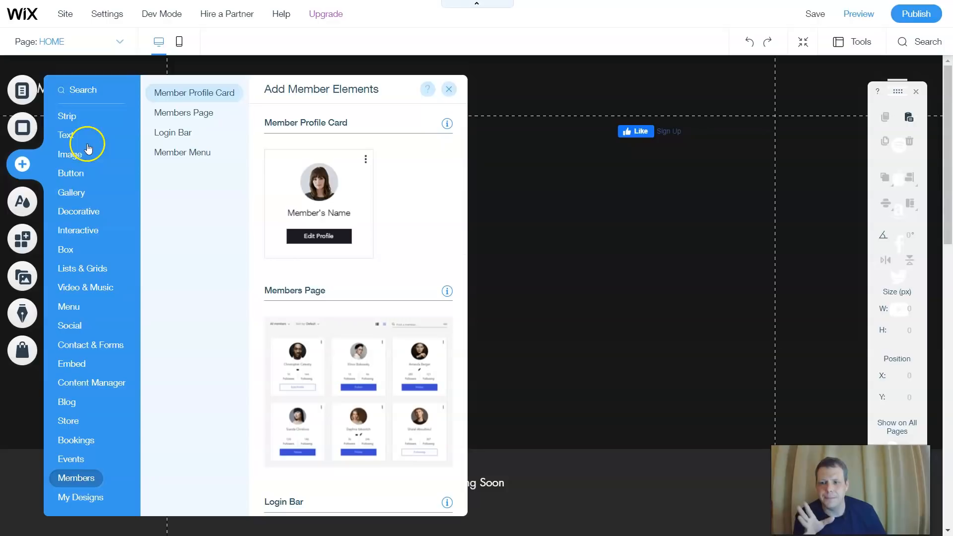
pyautogui.click(78, 174)
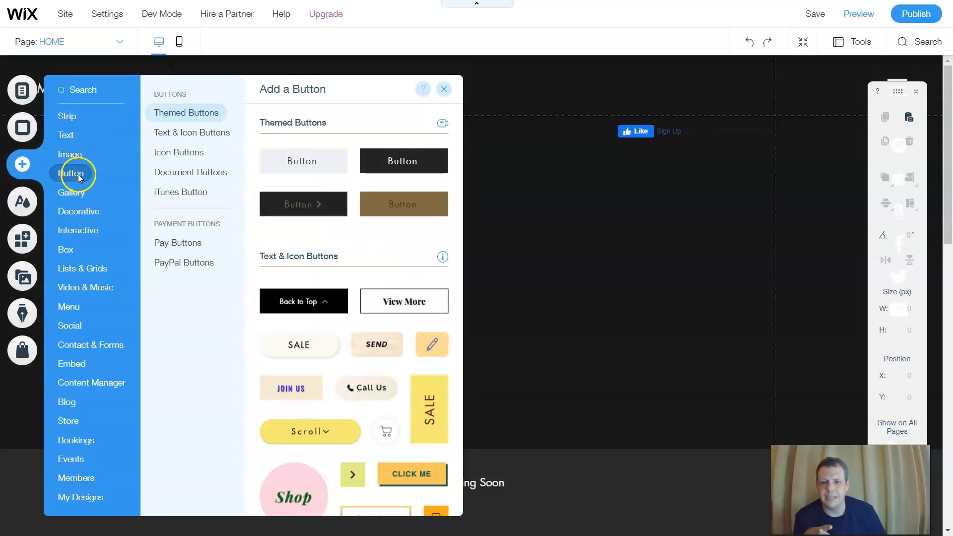
pyautogui.scroll(-10, 384, 192)
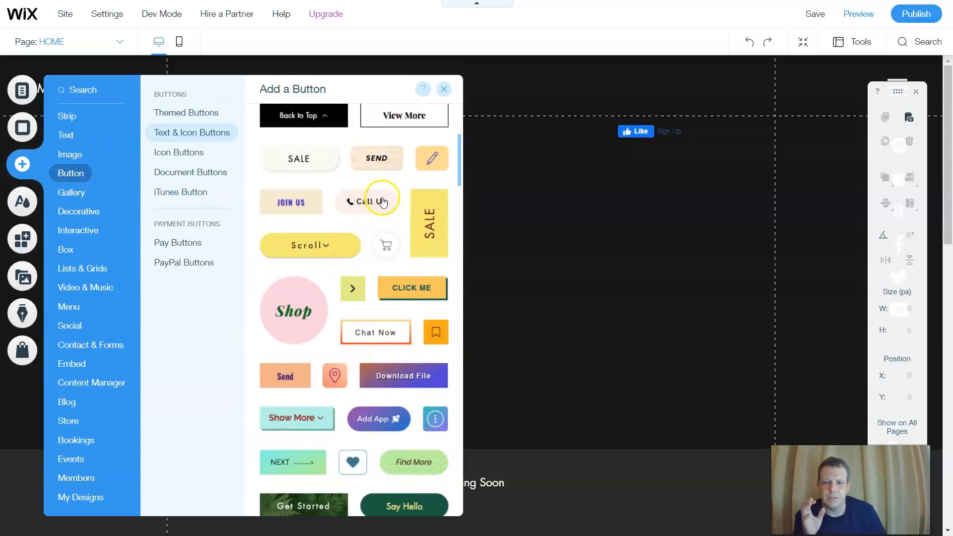
pyautogui.scroll(-8, 384, 201)
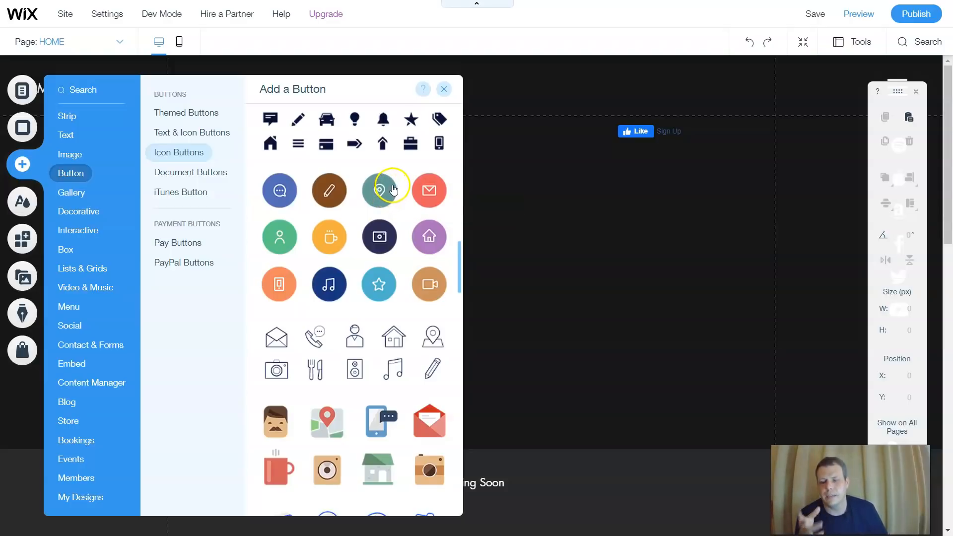
# - Add the PayPal Button app to the site from the payment button options and approve its permissions
pyautogui.click(185, 261)
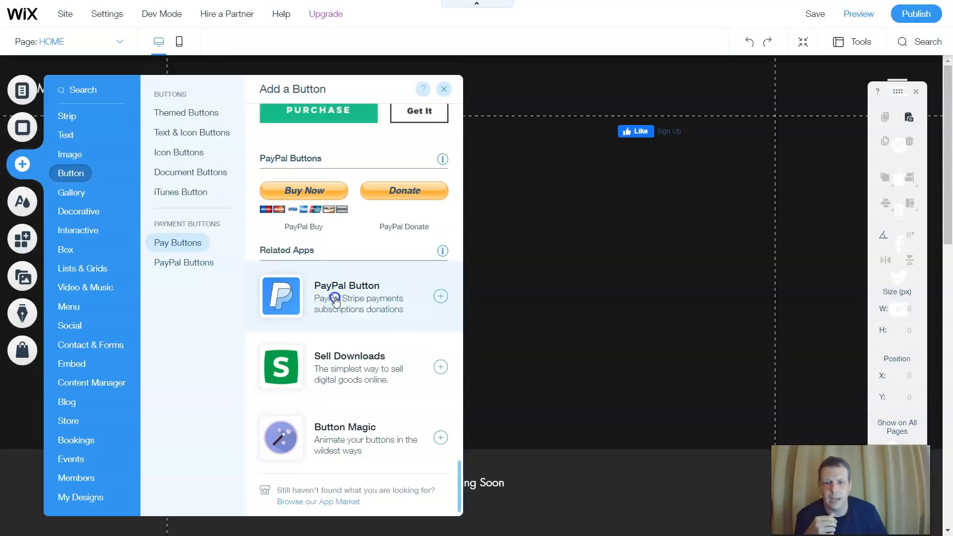
pyautogui.click(442, 298)
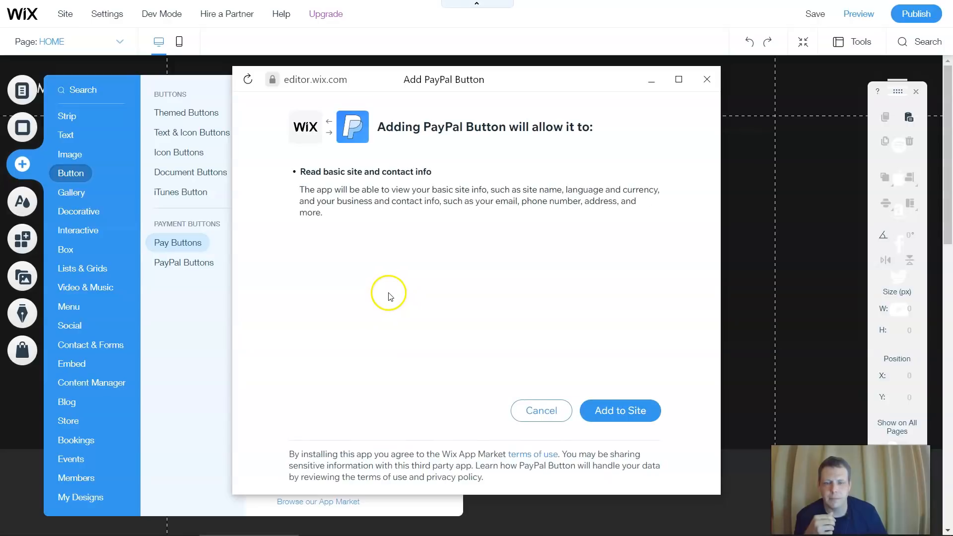
pyautogui.click(620, 401)
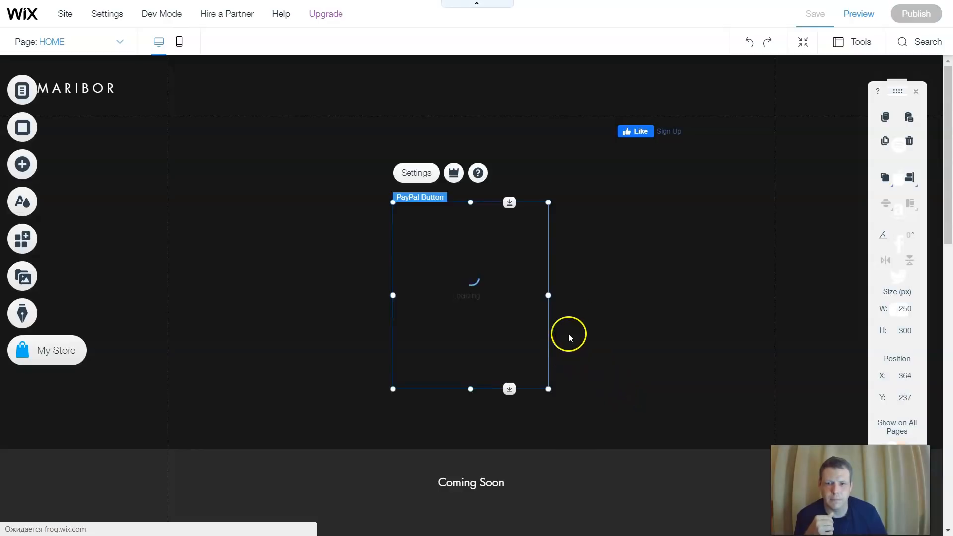
# - Move the PayPal button below the Facebook Like button and delete the duplicate PayPal button in the middle of the page
pyautogui.click(620, 225)
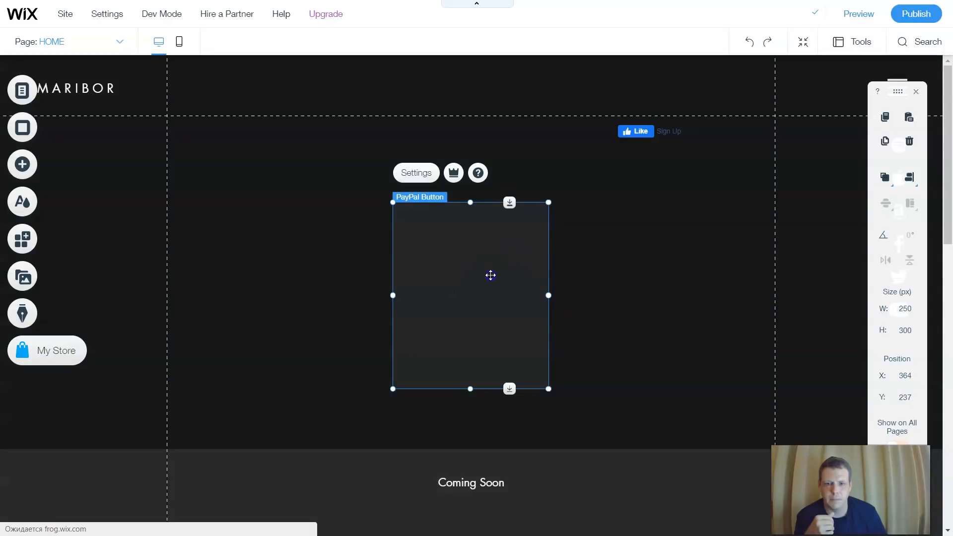
pyautogui.moveTo(454, 281); pyautogui.dragTo(644, 234)
pyautogui.hotkey('ctrl', 'z')
pyautogui.click(519, 238)
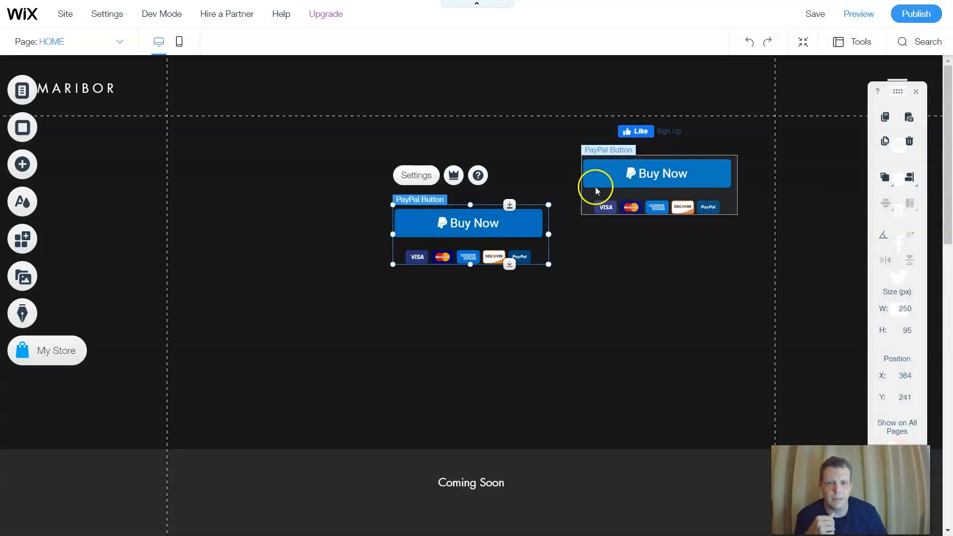
pyautogui.rightClick(475, 223)
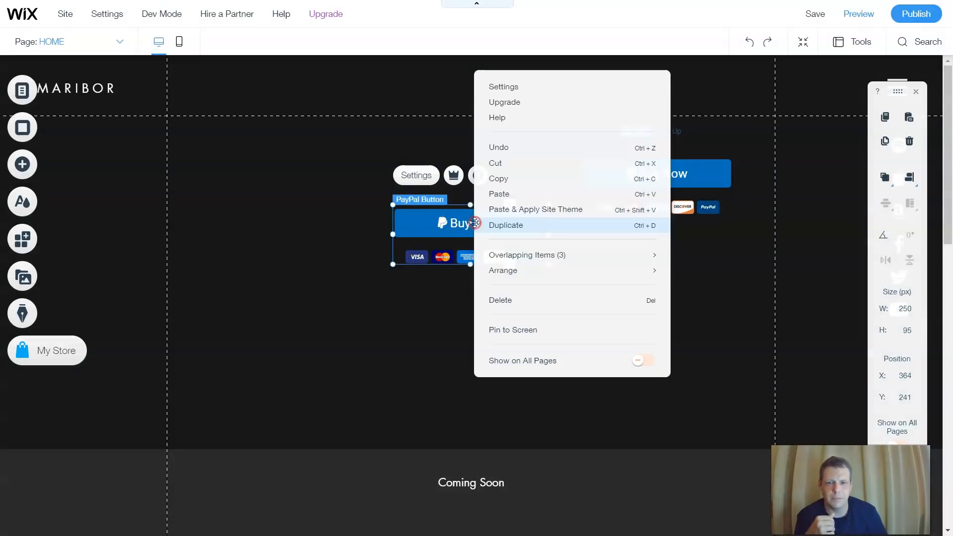
pyautogui.click(521, 301)
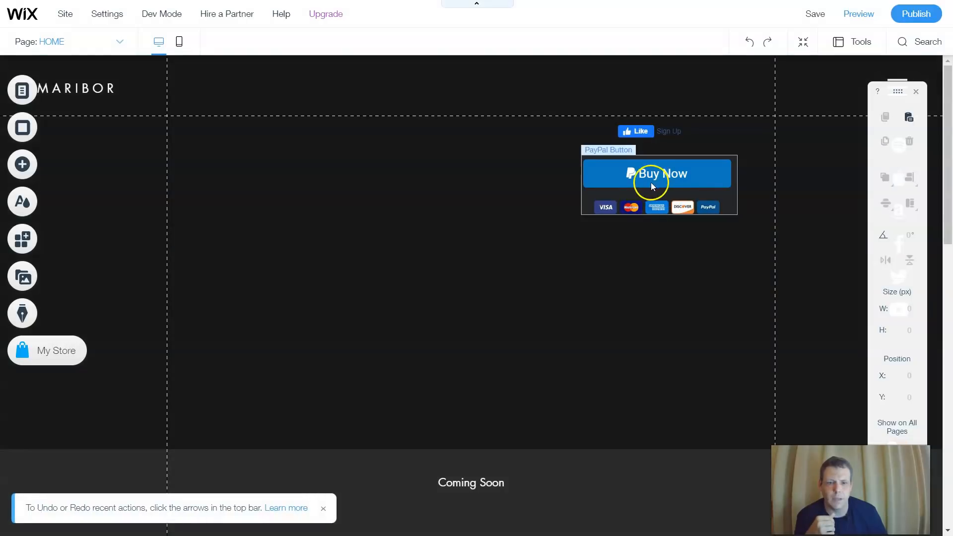
# - Move the remaining PayPal button to the left end of the area just above the Coming Soon section
pyautogui.click(615, 169)
pyautogui.click(617, 129)
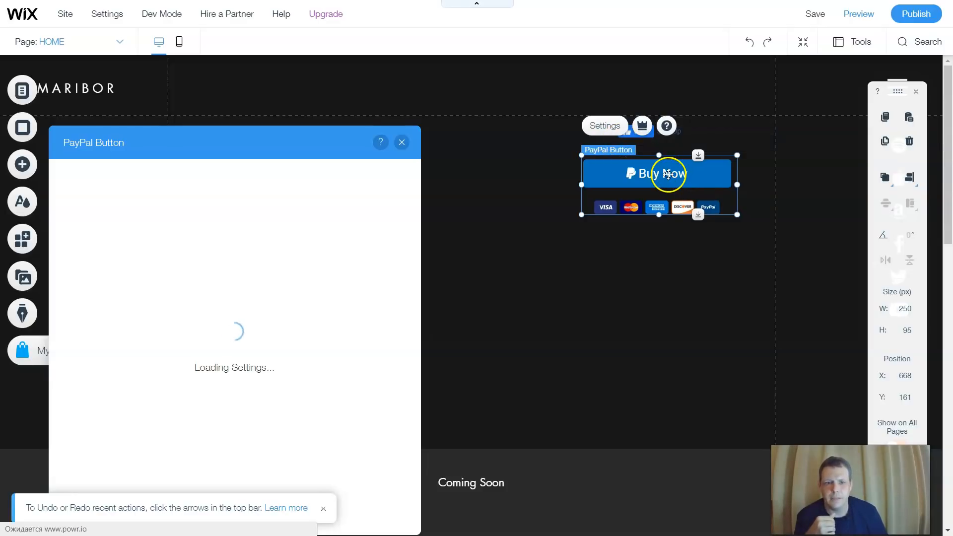
pyautogui.moveTo(636, 362); pyautogui.dragTo(260, 399)
pyautogui.click(379, 341)
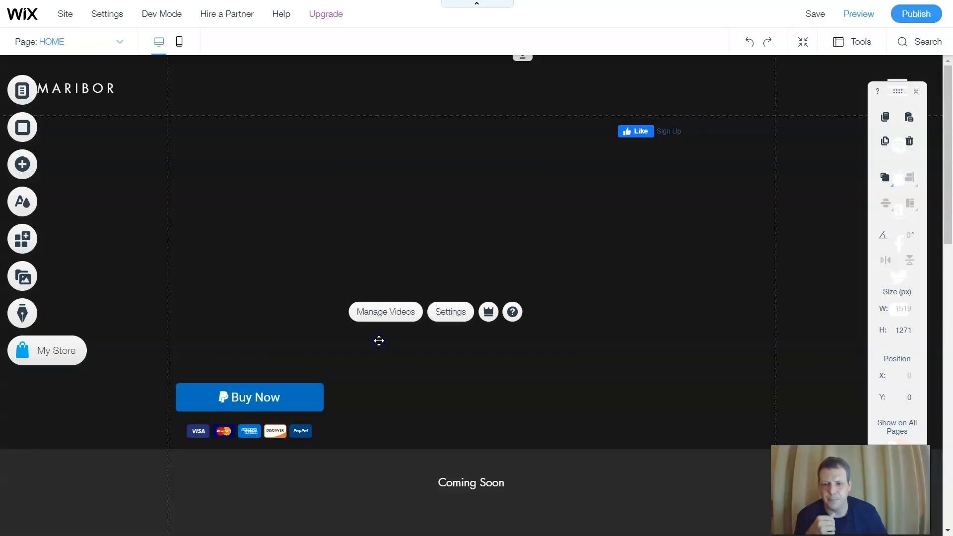
# - Place the compact audio player with only a play control and progress bar above the PayPal Buy Now button
pyautogui.click(23, 164)
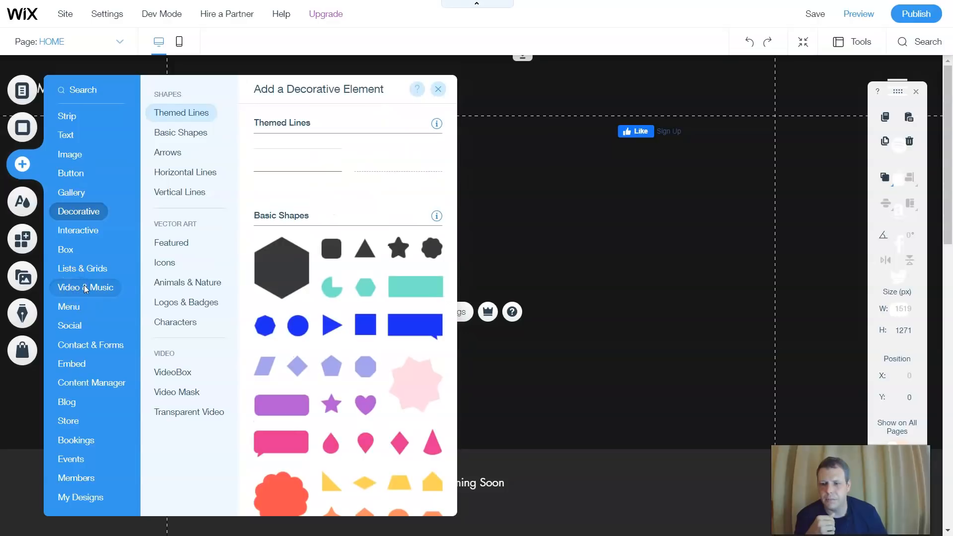
pyautogui.click(114, 290)
pyautogui.click(181, 131)
pyautogui.click(201, 118)
pyautogui.click(171, 242)
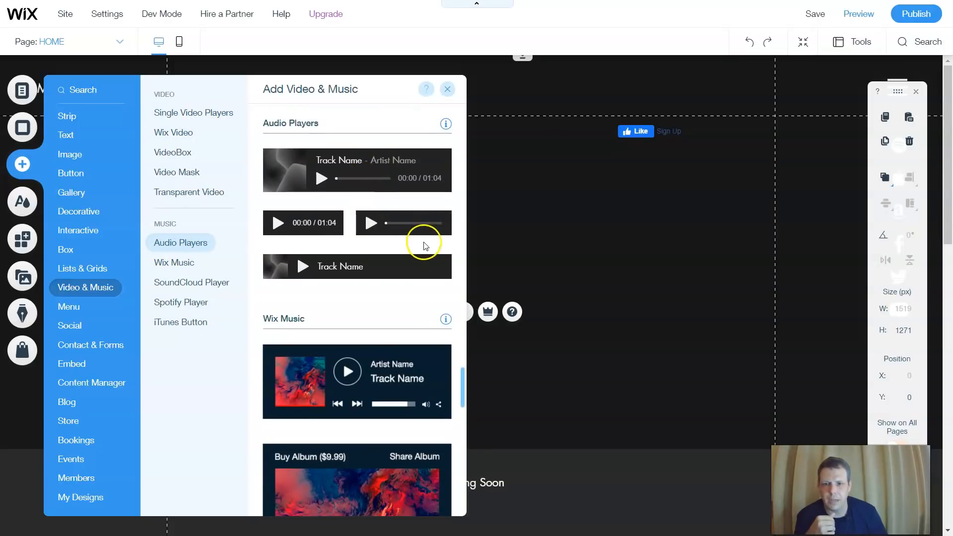
pyautogui.moveTo(394, 219); pyautogui.dragTo(246, 347)
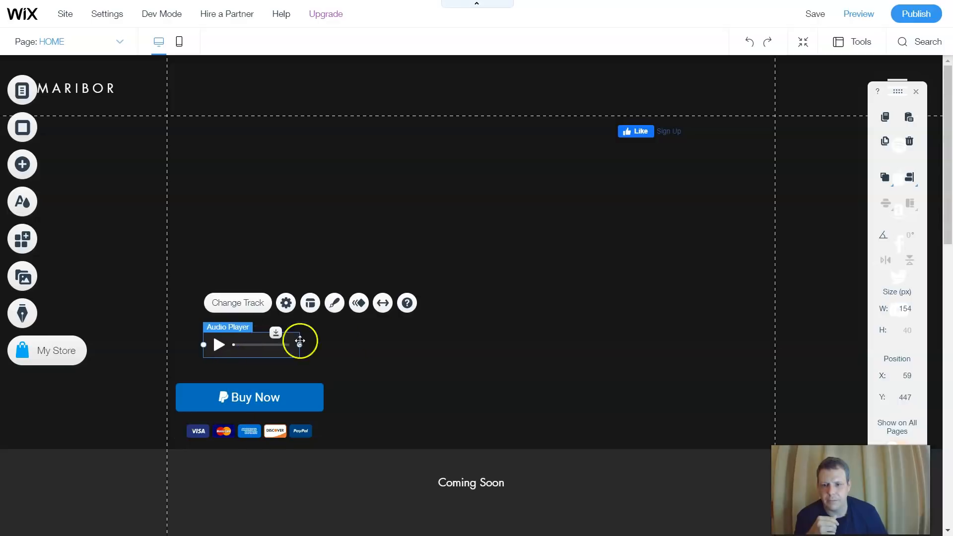
# - Delete the compact audio player above the PayPal button
pyautogui.click(419, 336)
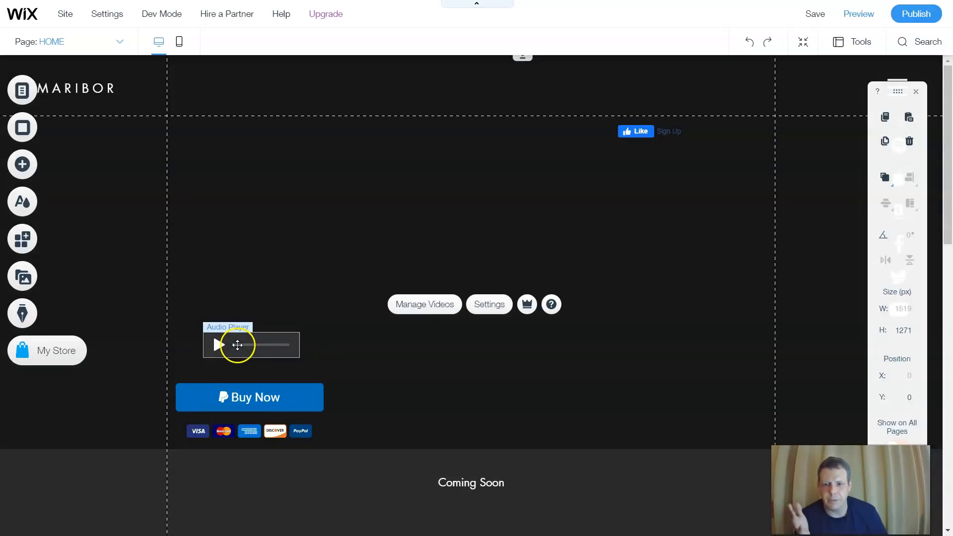
pyautogui.rightClick(237, 345)
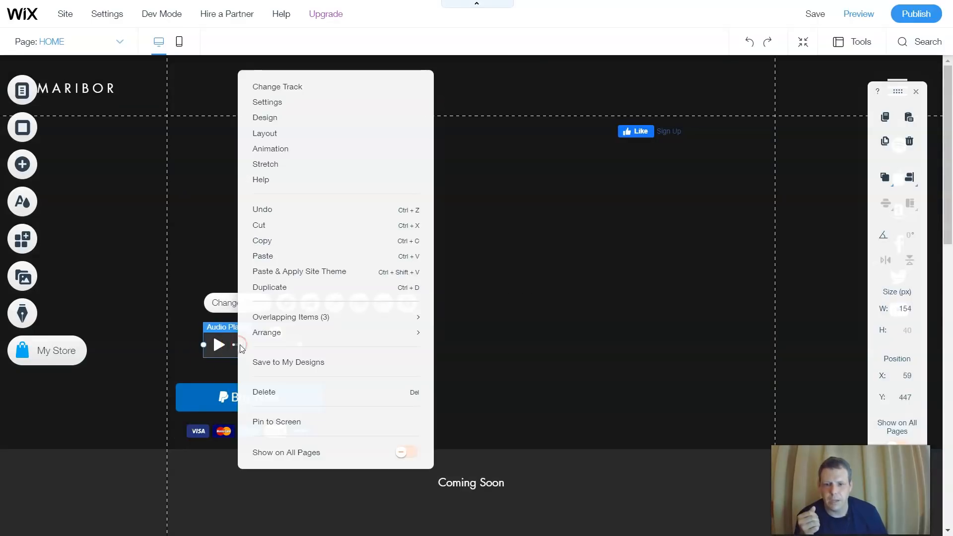
pyautogui.click(274, 393)
# - Add the audio player with cover image, track name and artist name, centered above the PayPal Buy Now button
pyautogui.click(25, 165)
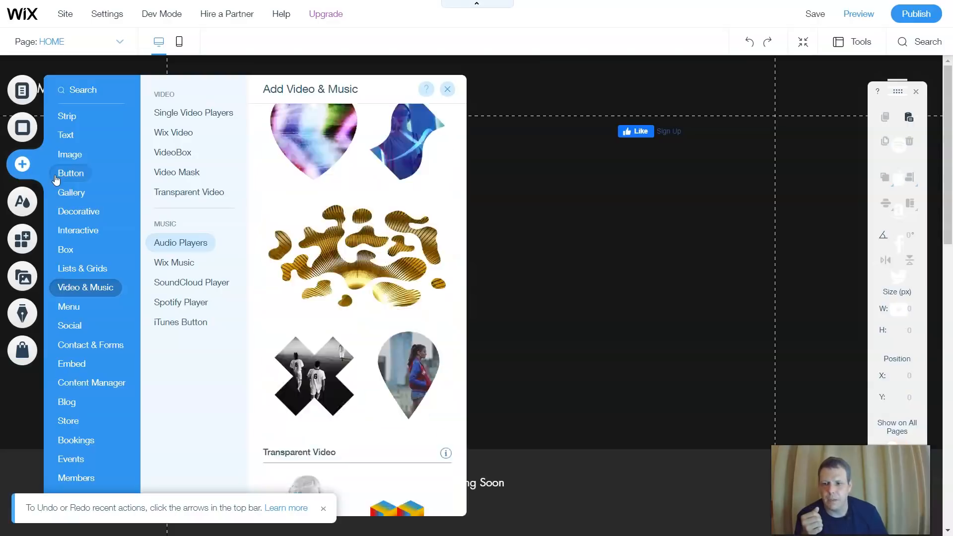
pyautogui.click(98, 271)
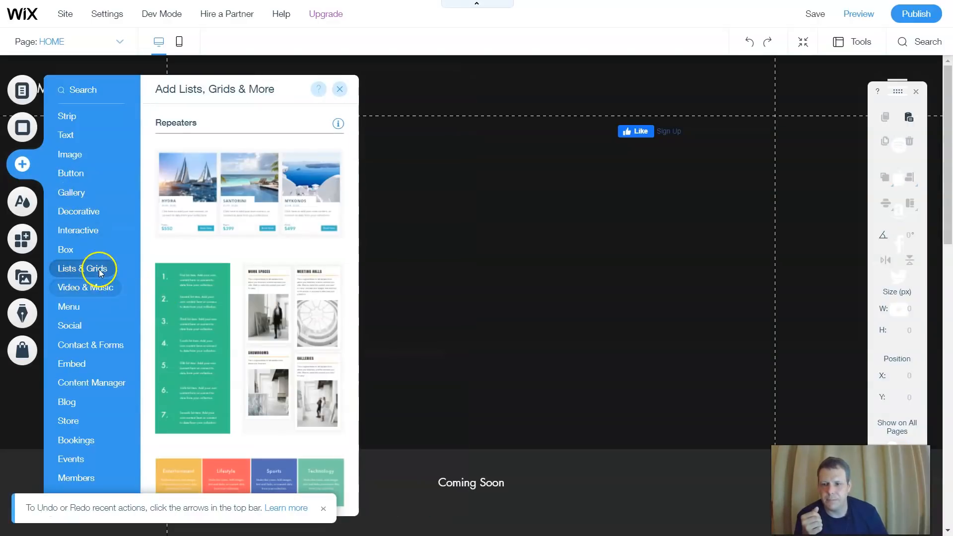
pyautogui.click(95, 285)
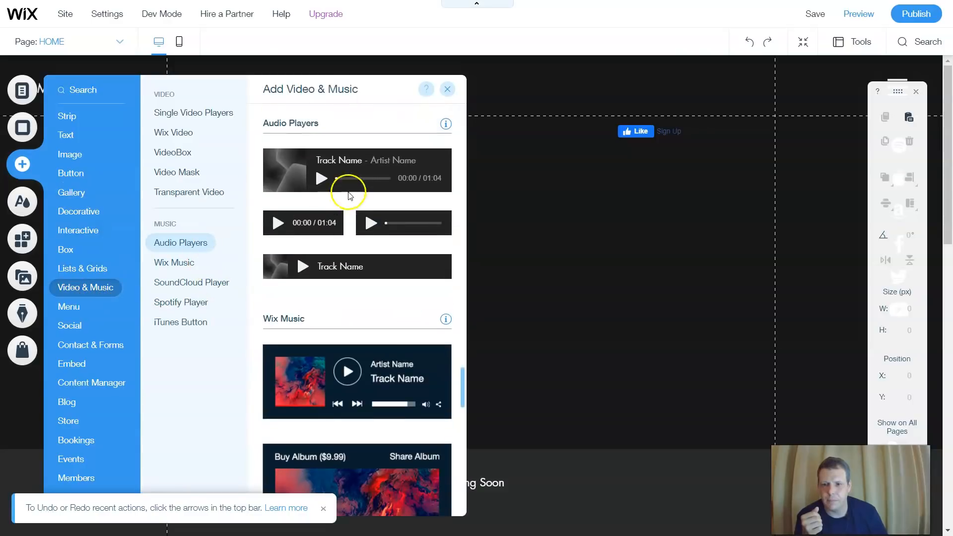
pyautogui.moveTo(368, 175); pyautogui.dragTo(229, 338)
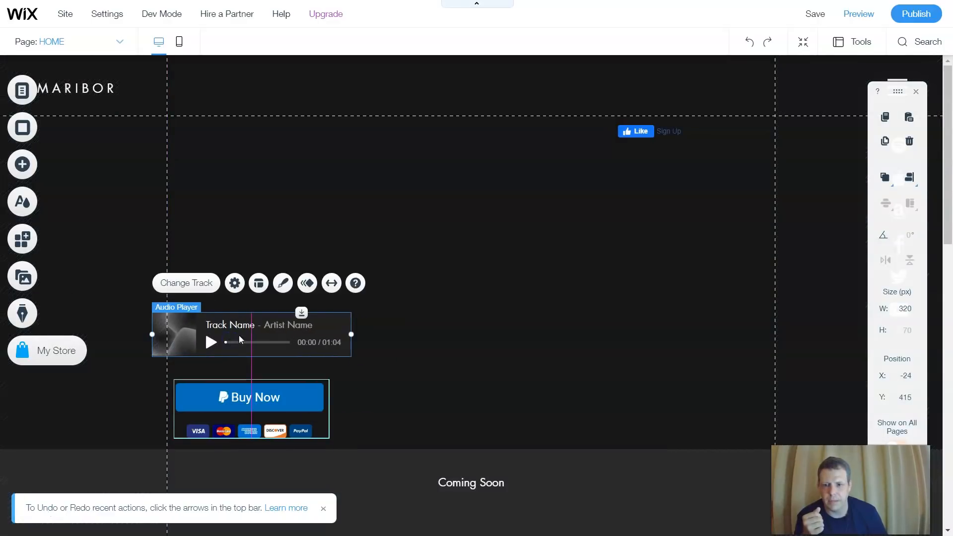
pyautogui.click(447, 273)
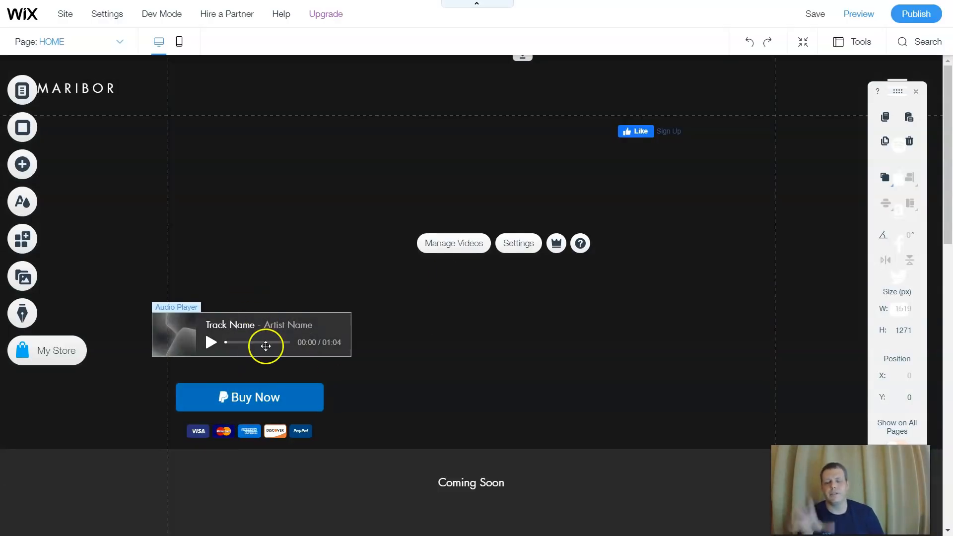
# - Set the PayPal button's product name to "new single" and its product cost to $5.00
pyautogui.click(261, 406)
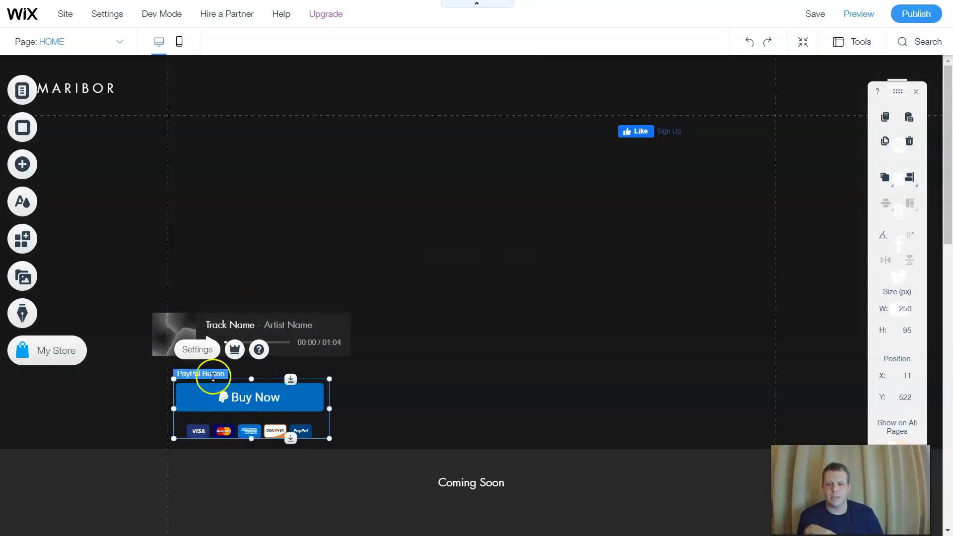
pyautogui.click(196, 350)
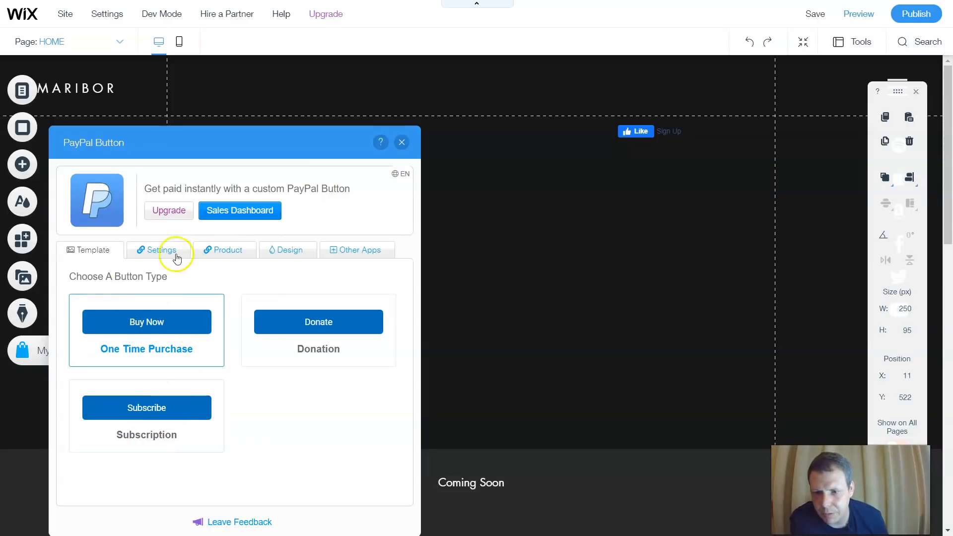
pyautogui.click(229, 248)
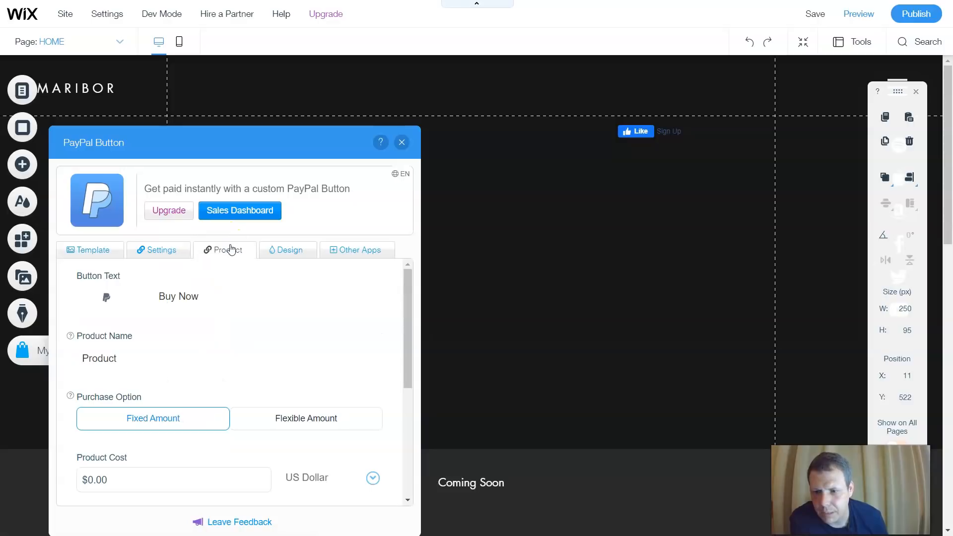
pyautogui.scroll(-1, 155, 366)
pyautogui.click(153, 292)
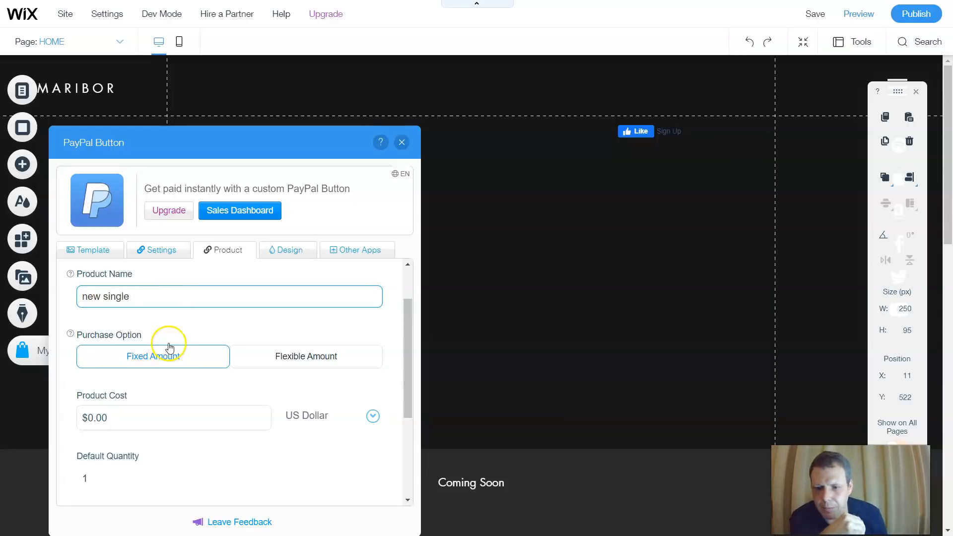
pyautogui.scroll(-2, 166, 343)
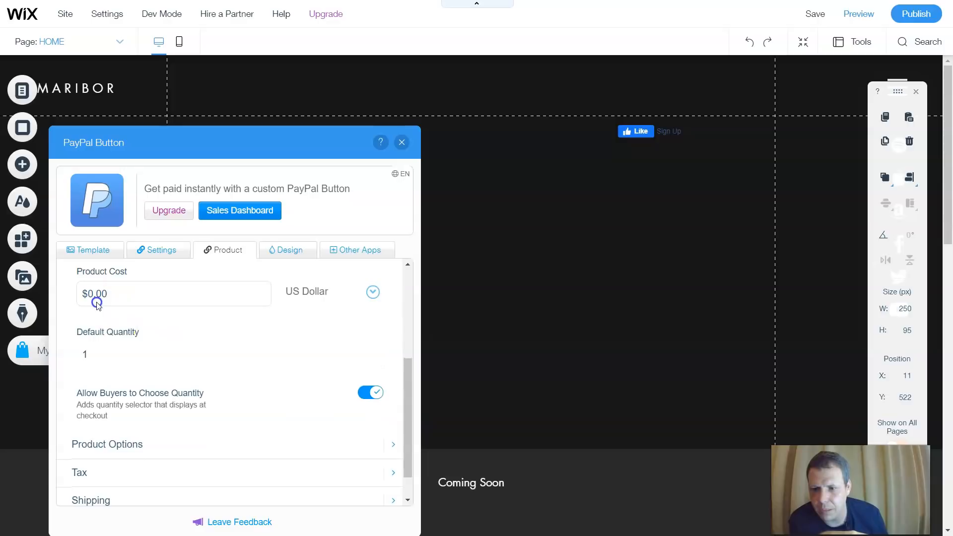
pyautogui.click(134, 292)
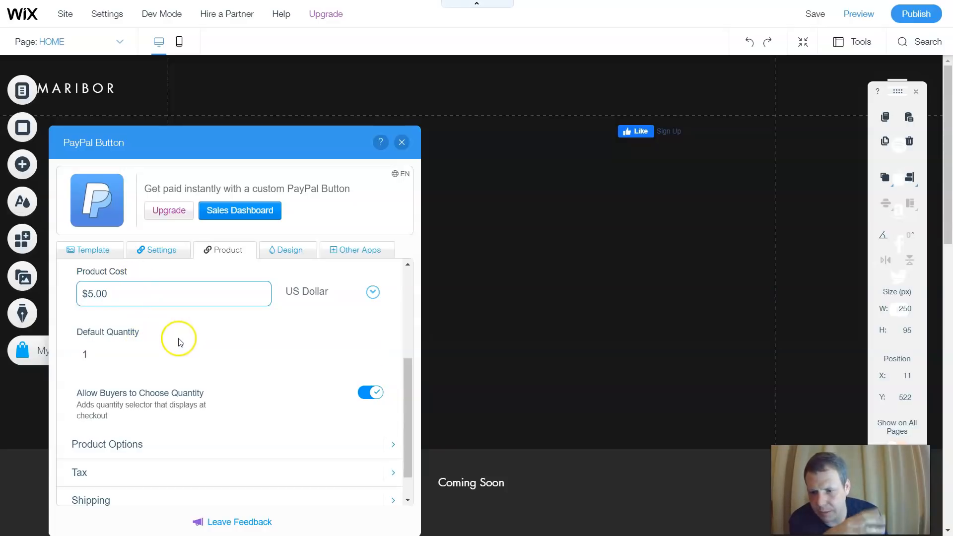
# - Turn off letting buyers choose the quantity and review the PayPal button's product options
pyautogui.scroll(-1, 178, 342)
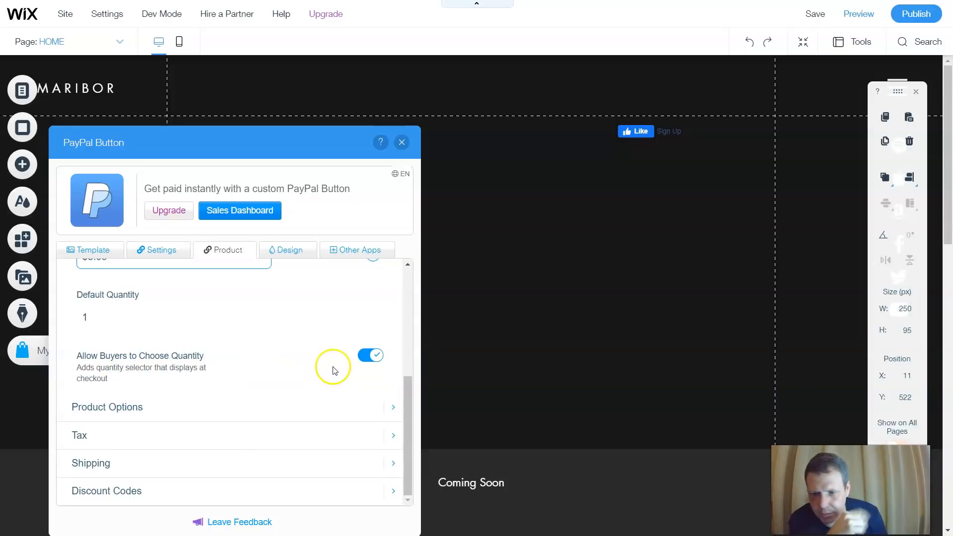
pyautogui.click(373, 355)
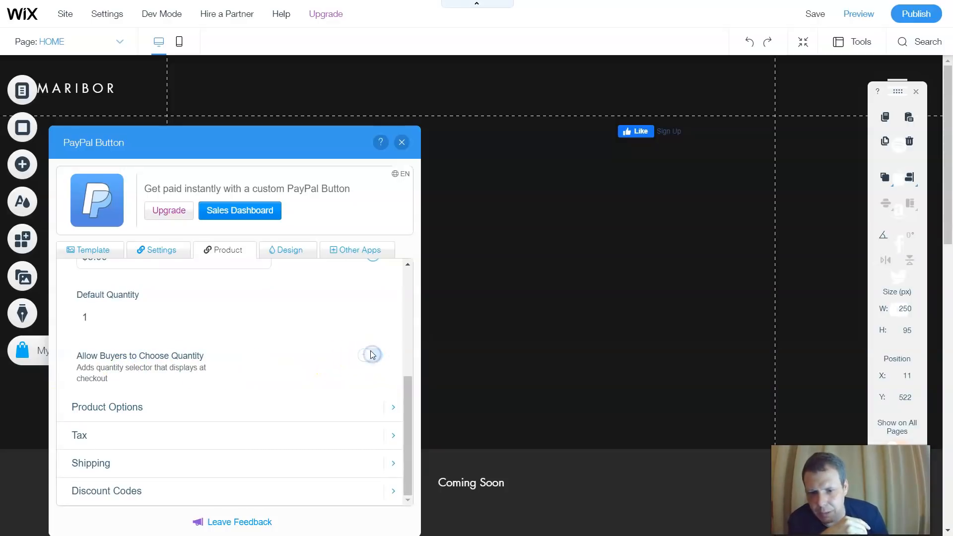
pyautogui.click(130, 417)
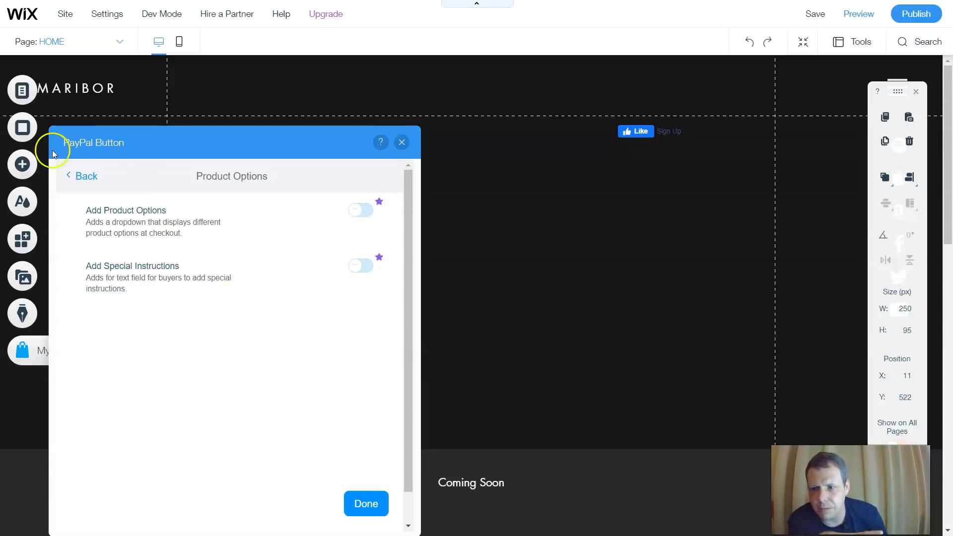
pyautogui.click(82, 182)
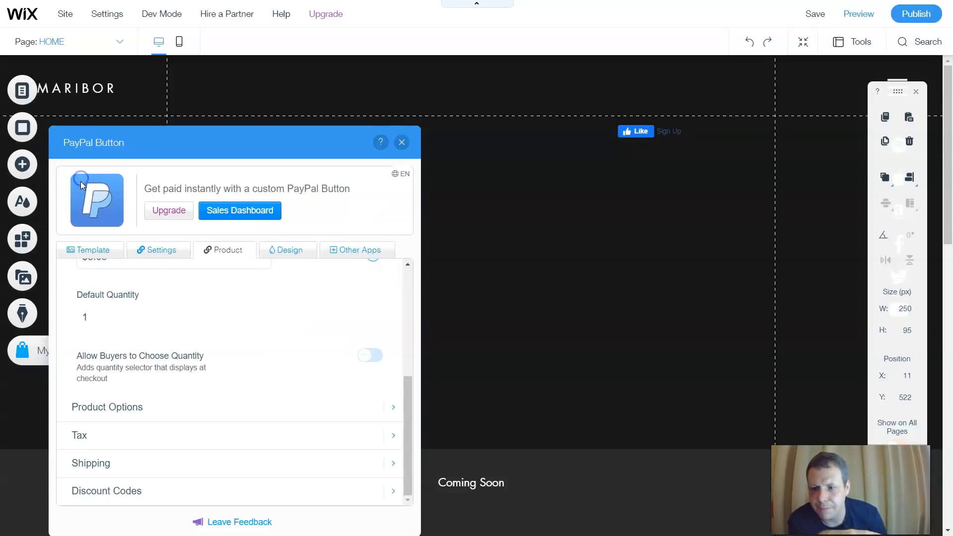
# - Set the product's tax to 5 as a percentage of the total price
pyautogui.click(97, 437)
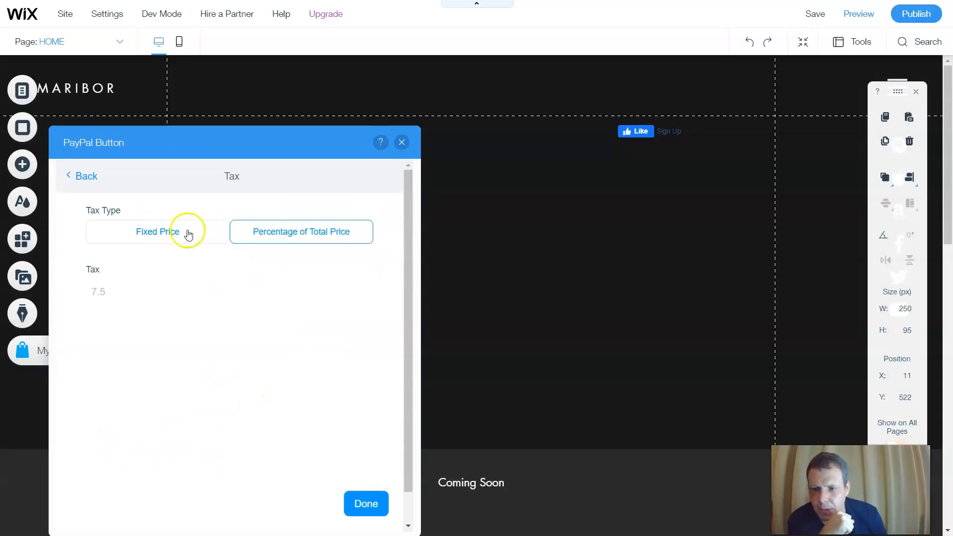
pyautogui.click(115, 292)
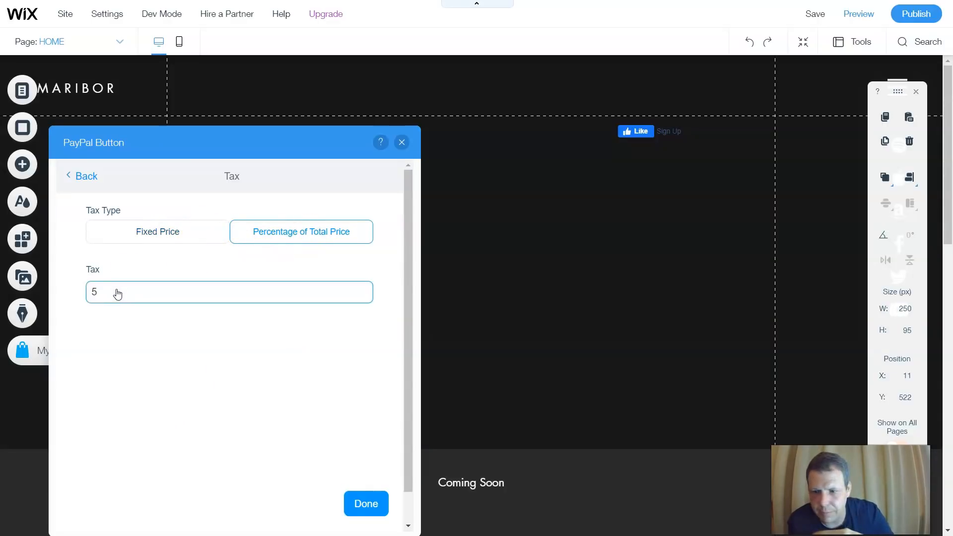
pyautogui.click(366, 503)
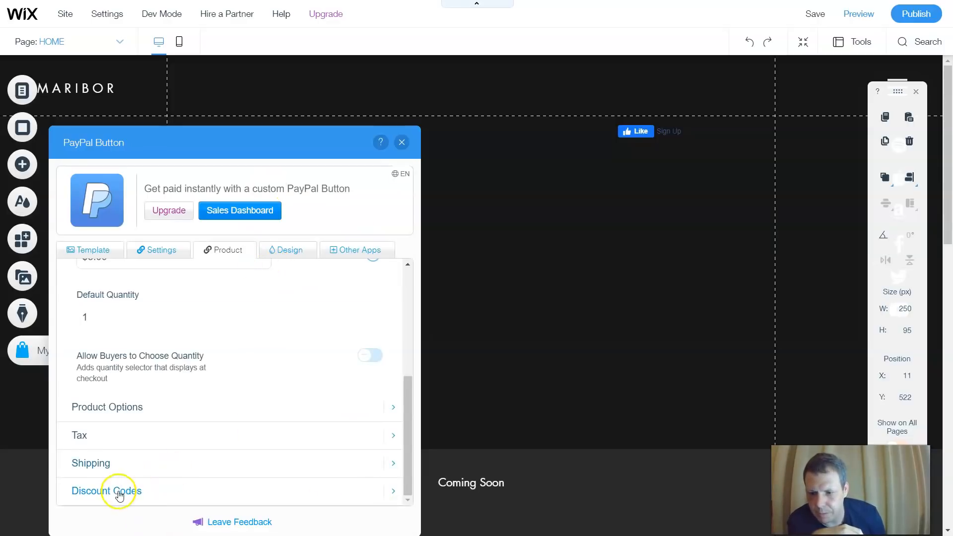
# - Apply the Dark Outline theme to the PayPal button after looking through the available themes
pyautogui.click(298, 251)
pyautogui.scroll(-3, 244, 319)
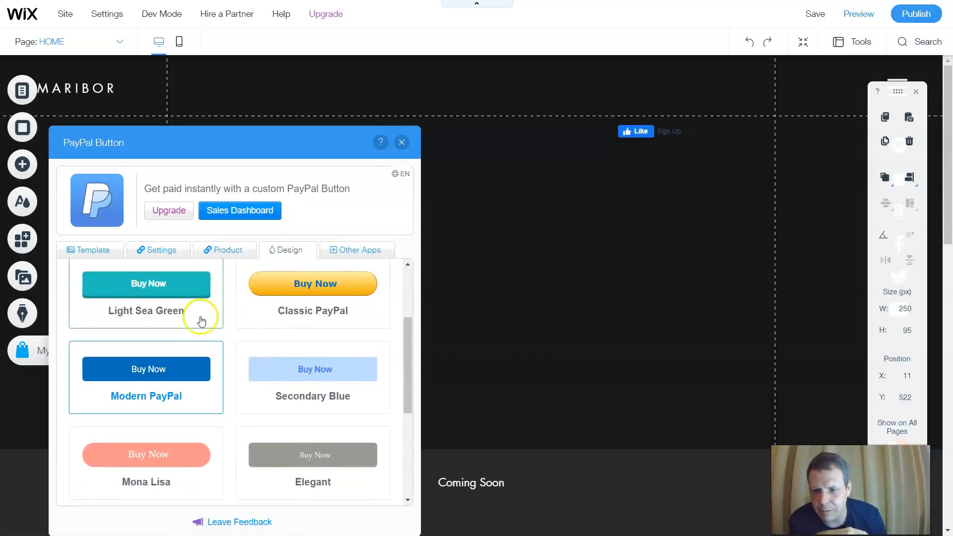
pyautogui.scroll(3, 351, 442)
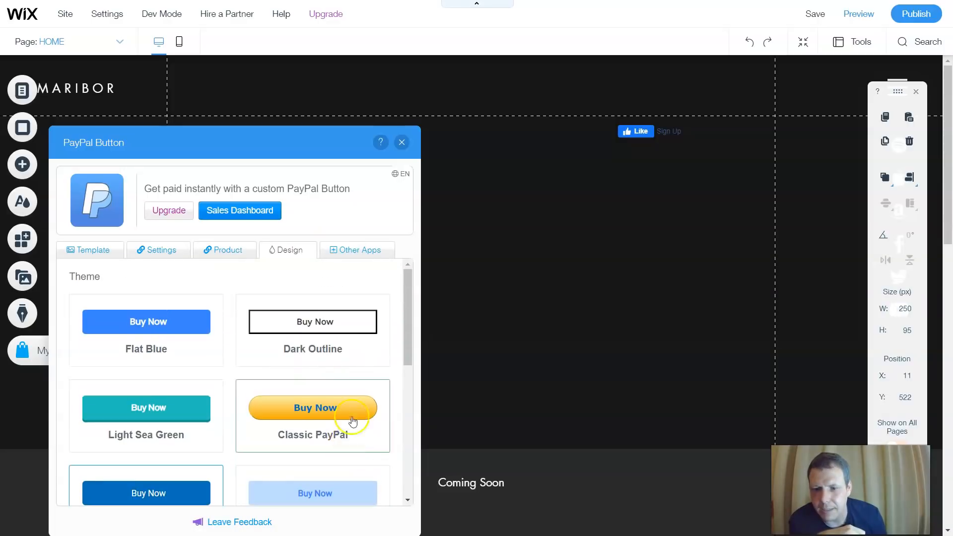
pyautogui.click(322, 323)
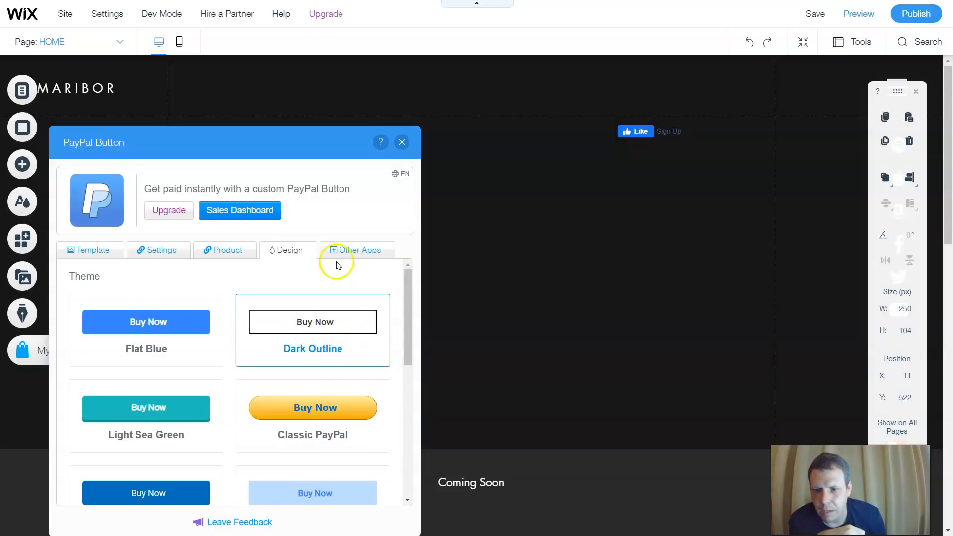
# - Review the PayPal button's design settings, including the available button types
pyautogui.scroll(-7, 308, 263)
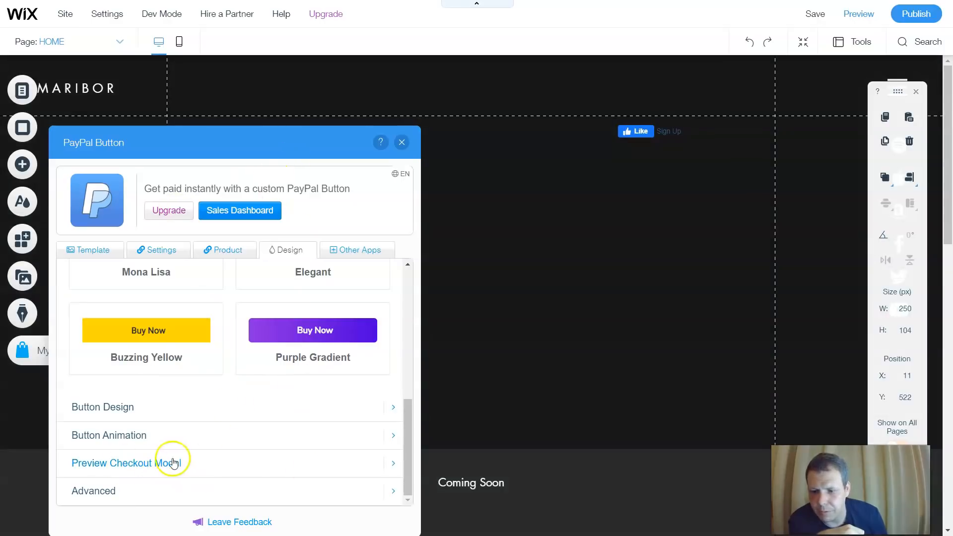
pyautogui.scroll(1, 119, 421)
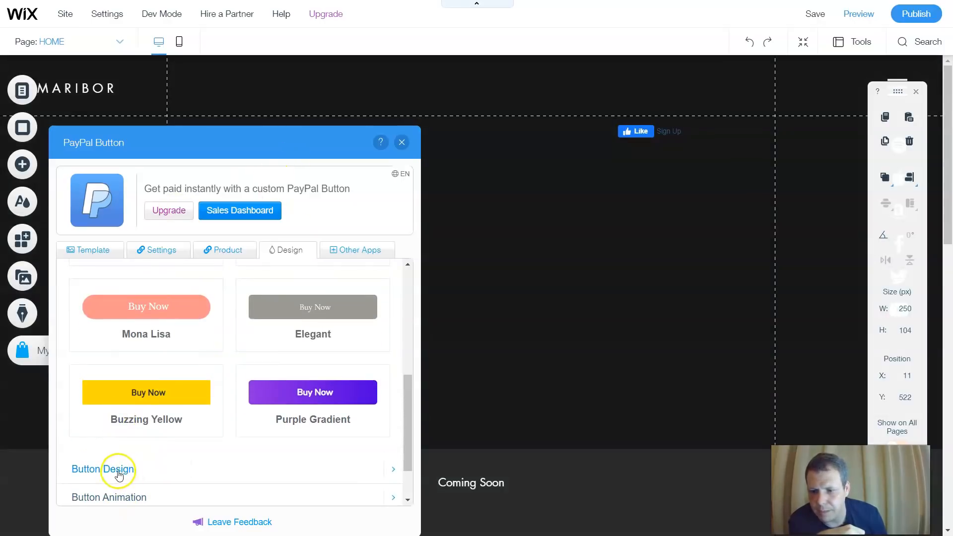
pyautogui.click(124, 469)
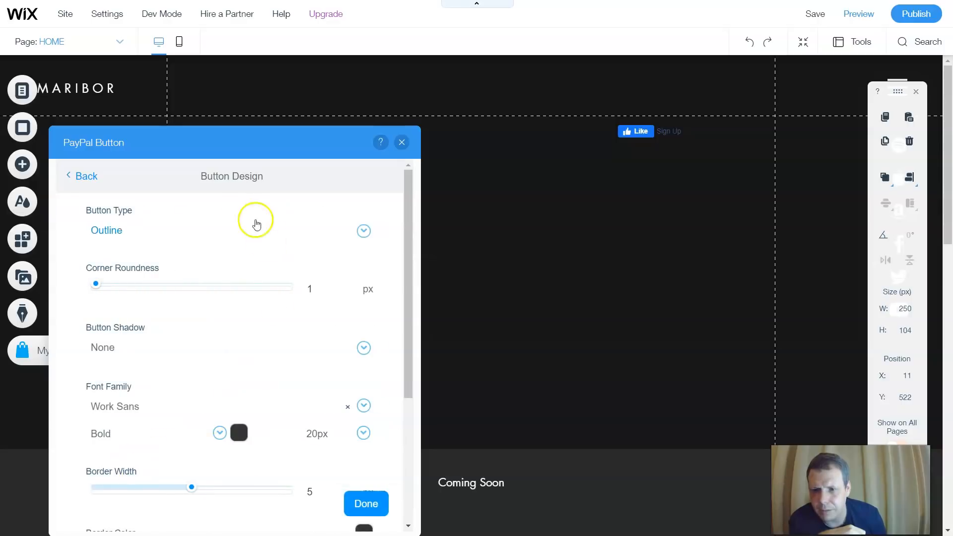
pyautogui.click(362, 233)
pyautogui.click(143, 301)
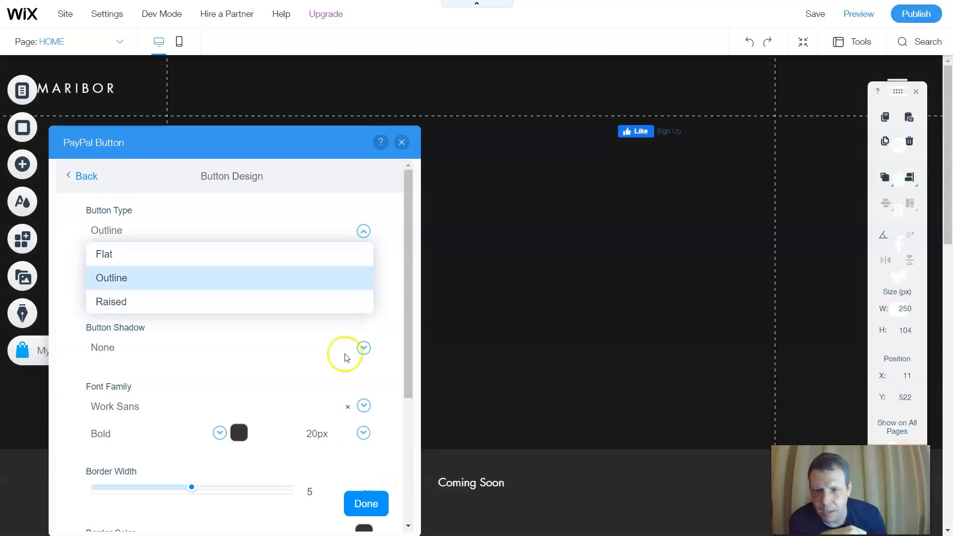
pyautogui.click(366, 503)
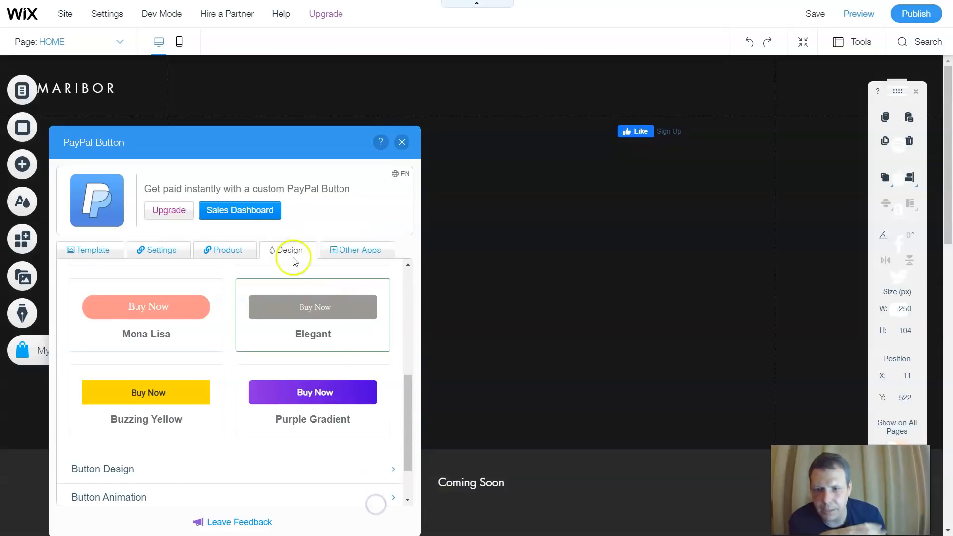
# - Open the PayPal button's sales dashboard, then return to the site editor and leave the button's settings
pyautogui.click(261, 215)
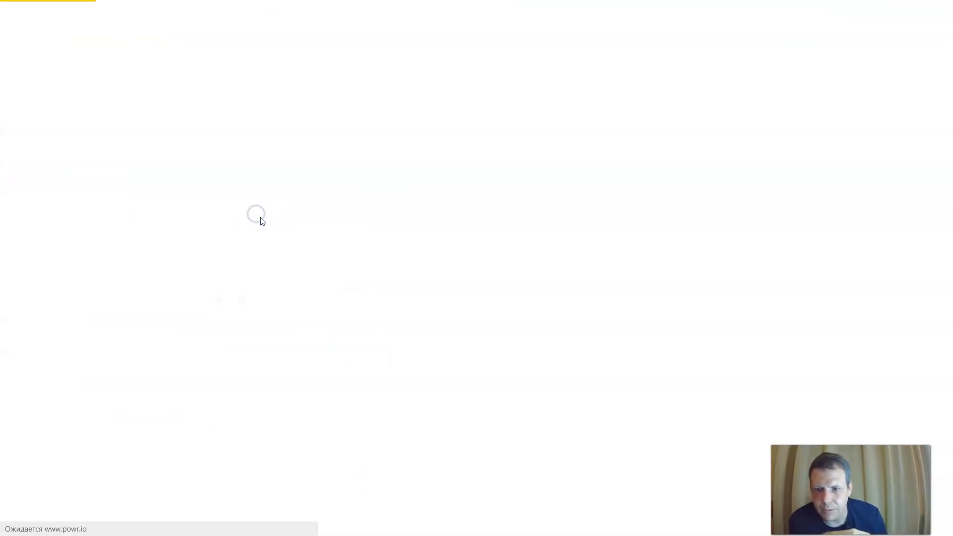
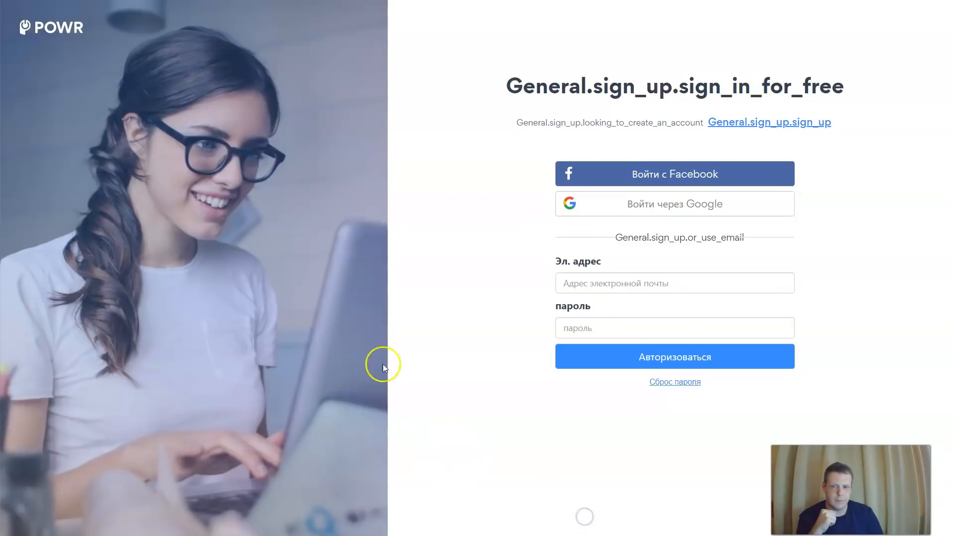
pyautogui.click(540, 42)
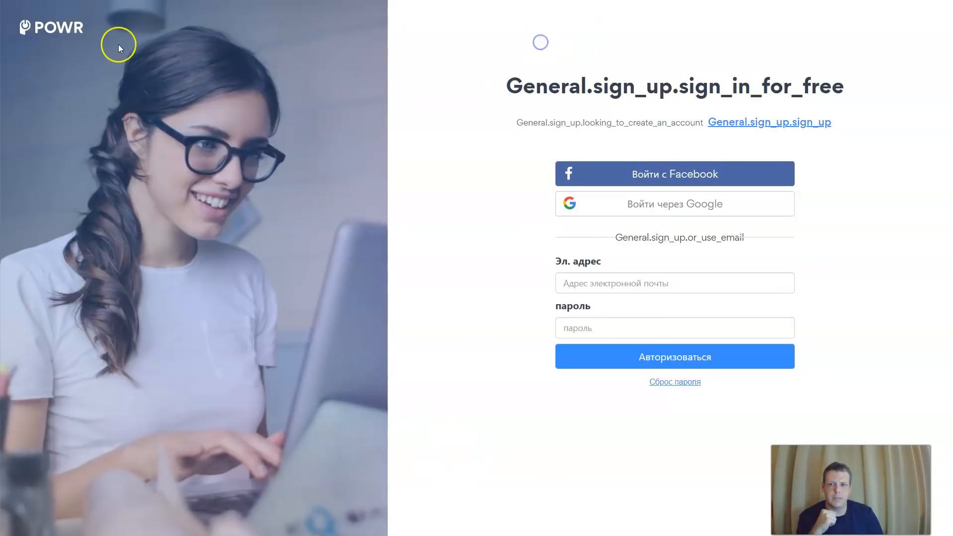
pyautogui.click(893, 203)
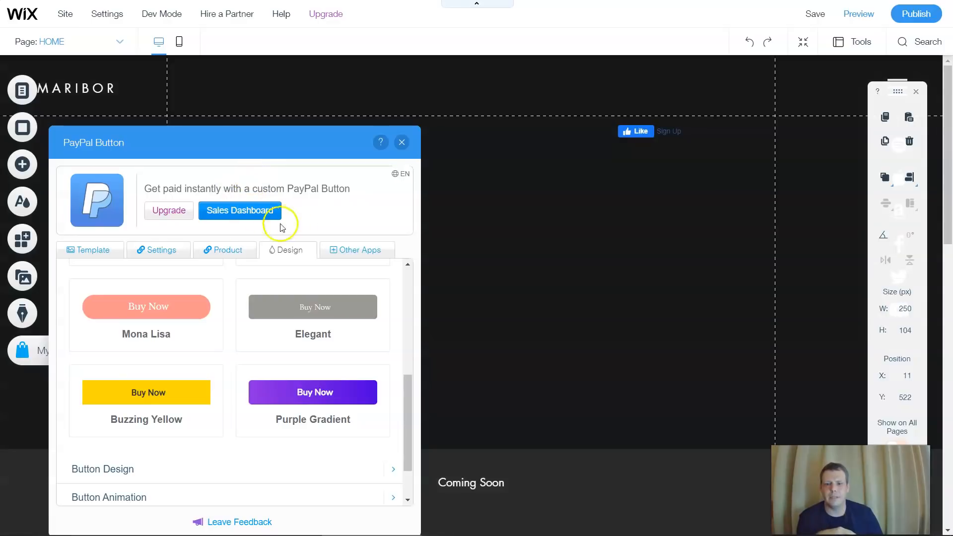
pyautogui.scroll(-2, 329, 383)
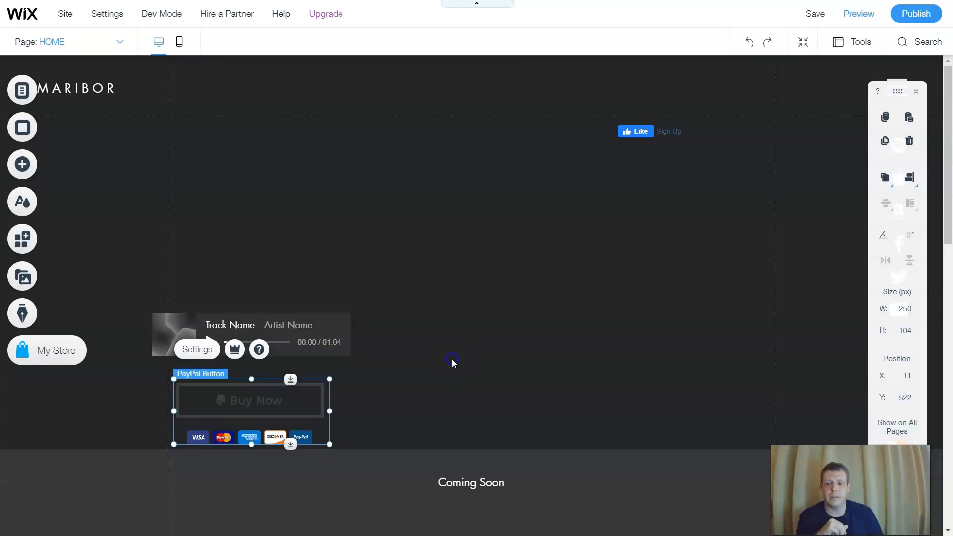
pyautogui.click(451, 359)
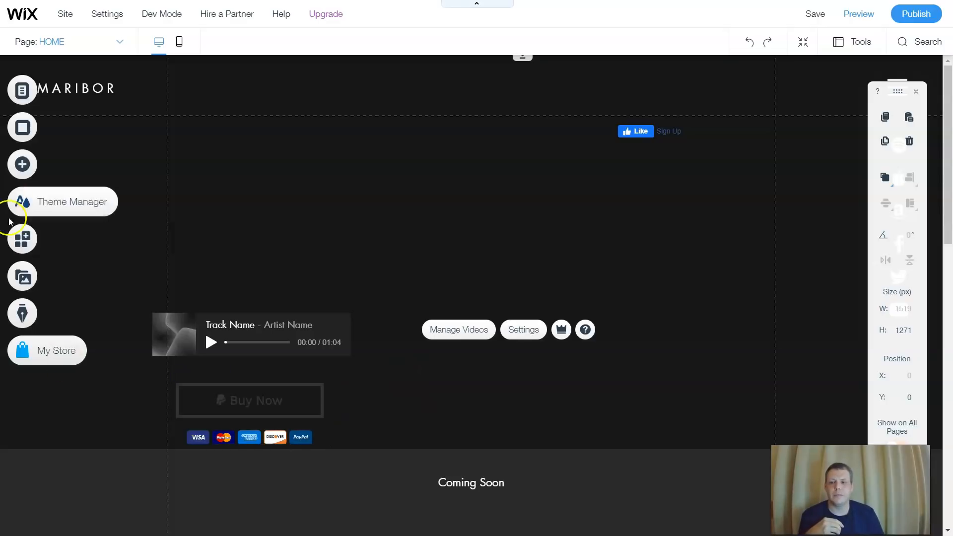
# - Try placing an anchor above the audio player on the home page and delete it
pyautogui.click(30, 158)
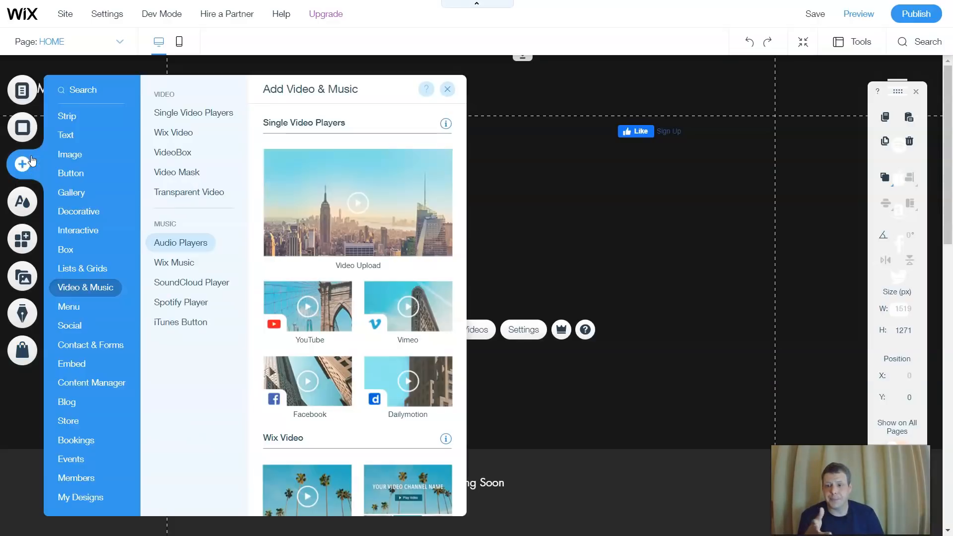
pyautogui.click(79, 307)
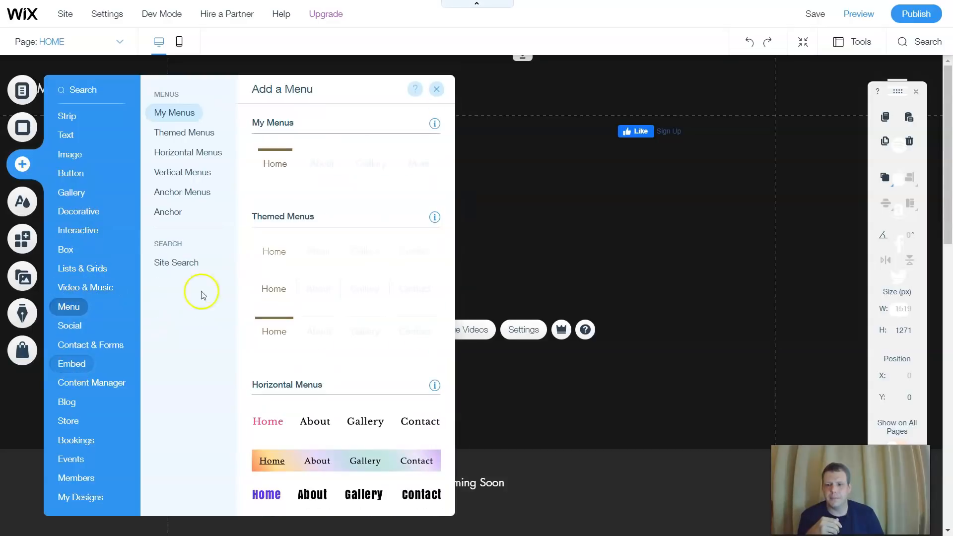
pyautogui.click(197, 214)
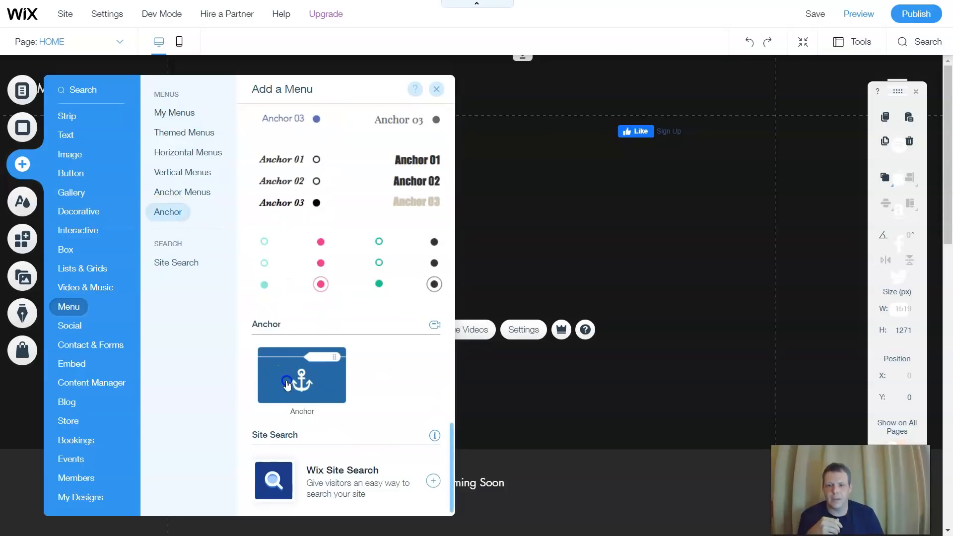
pyautogui.click(286, 385)
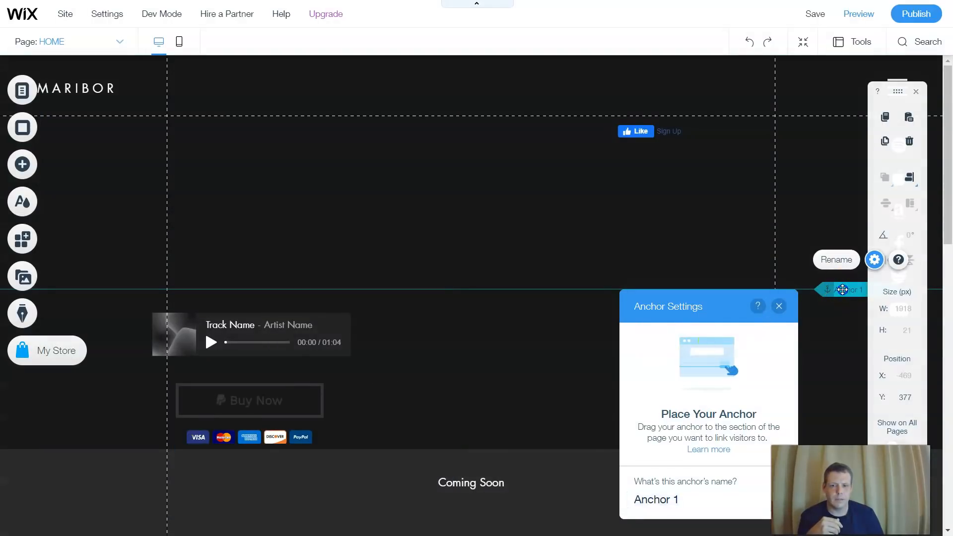
pyautogui.moveTo(842, 288); pyautogui.dragTo(844, 255)
pyautogui.rightClick(844, 257)
pyautogui.click(741, 285)
pyautogui.click(700, 315)
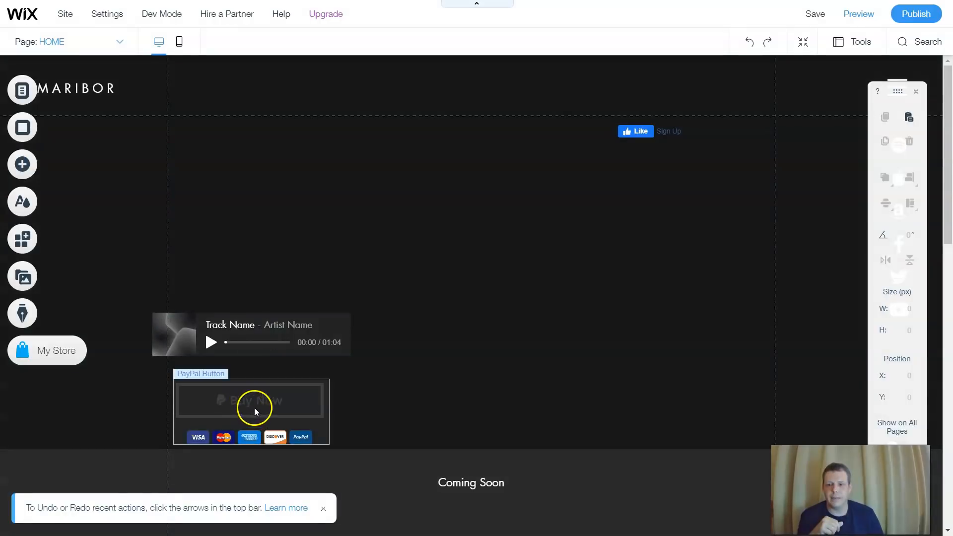
# - Add the blue rounded Pay Now button from the pay button designs to the home page
pyautogui.click(264, 400)
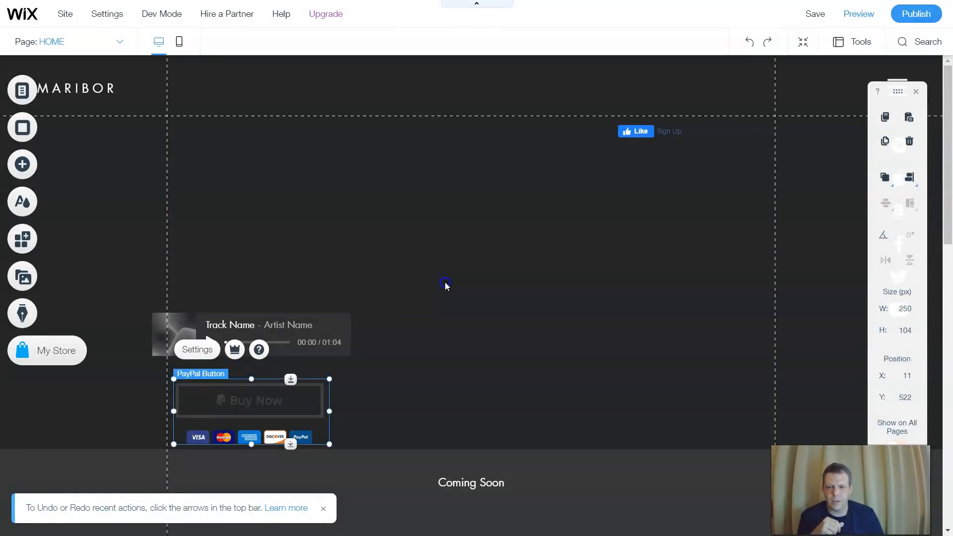
pyautogui.click(445, 284)
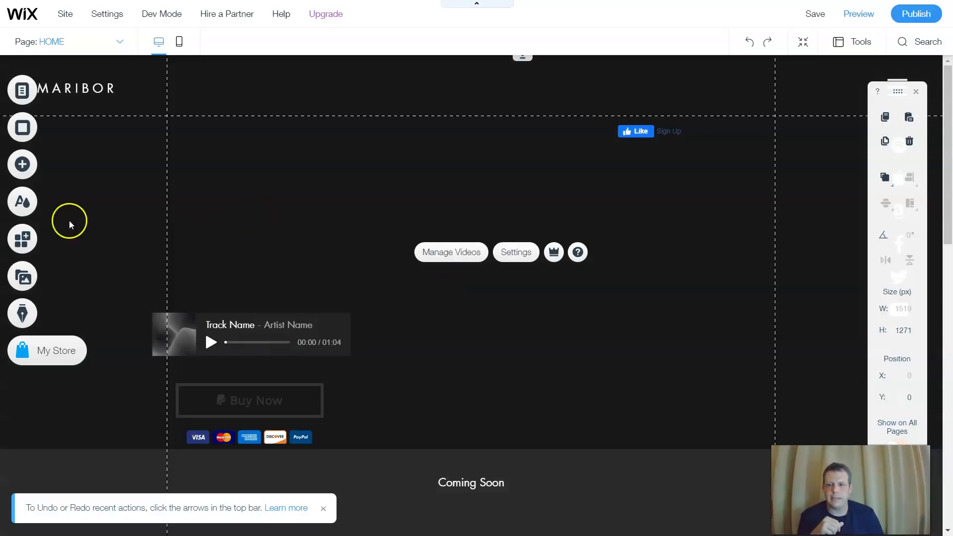
pyautogui.click(35, 170)
pyautogui.click(48, 172)
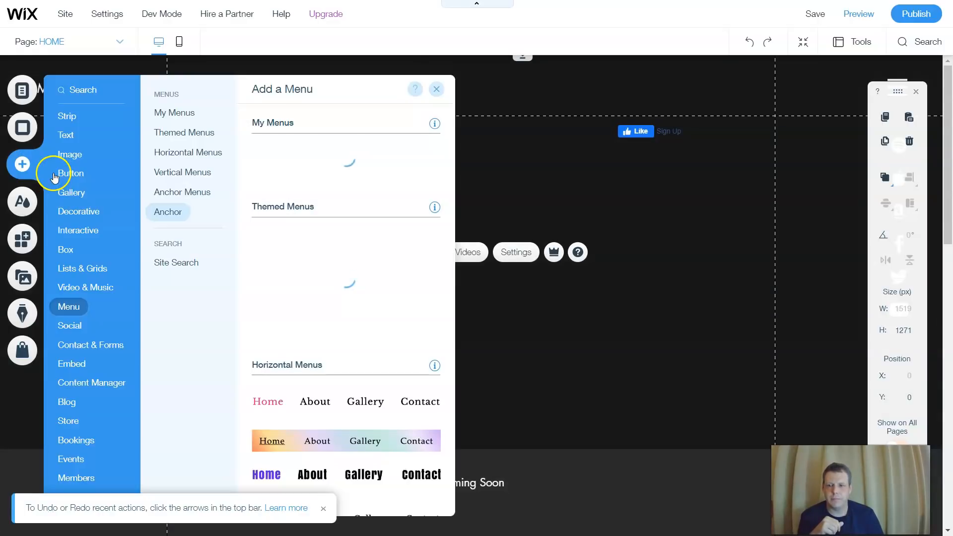
pyautogui.click(84, 195)
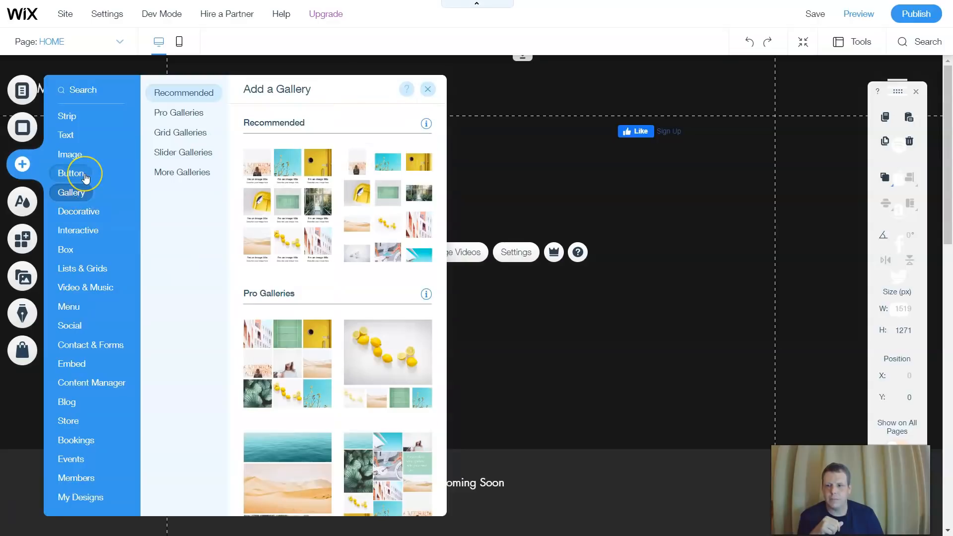
pyautogui.click(71, 173)
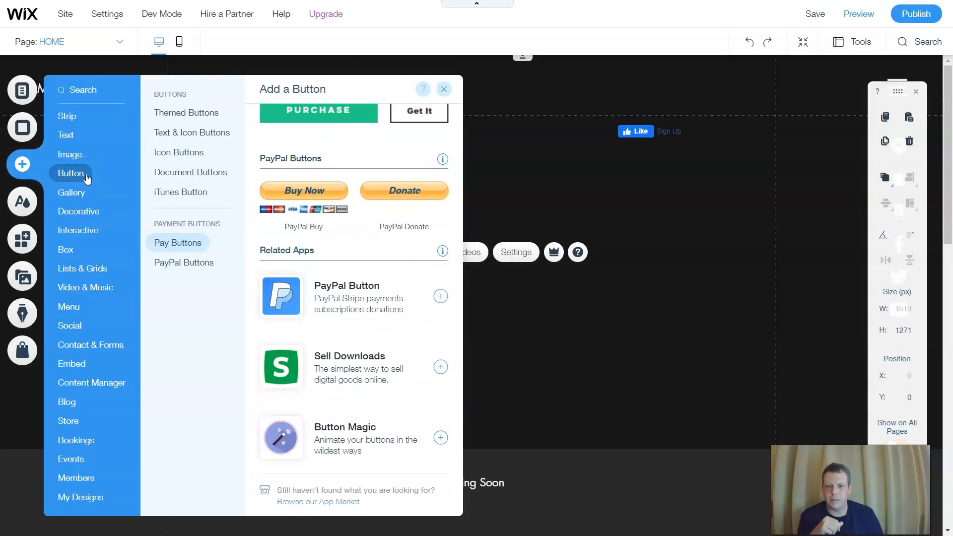
pyautogui.scroll(5, 432, 293)
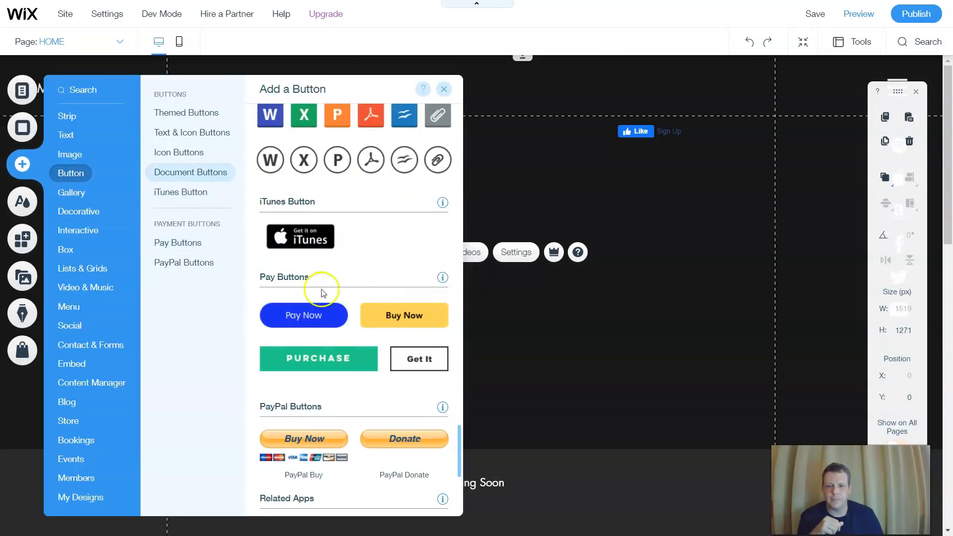
pyautogui.moveTo(291, 315); pyautogui.dragTo(268, 400)
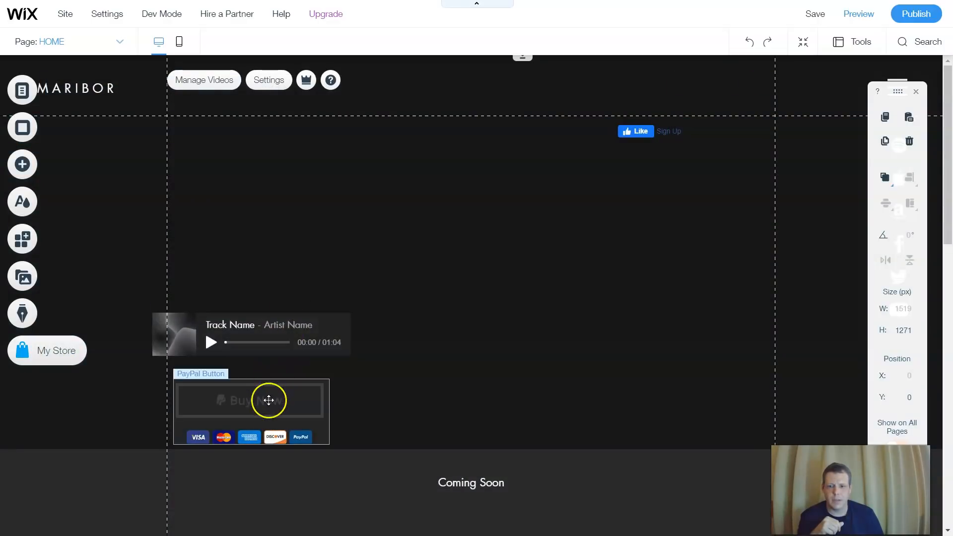
# - Delete the PayPal Buy Now button below the audio player
pyautogui.rightClick(268, 400)
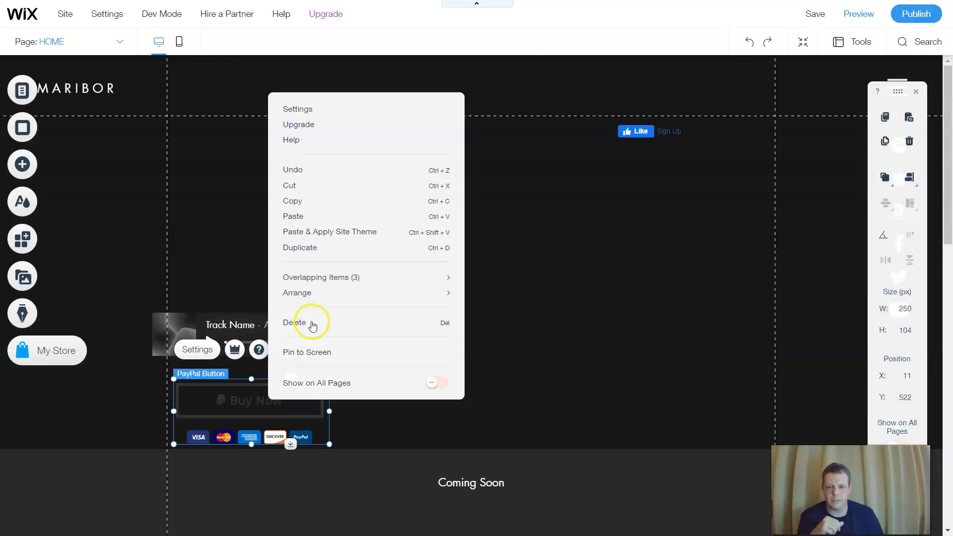
pyautogui.click(312, 325)
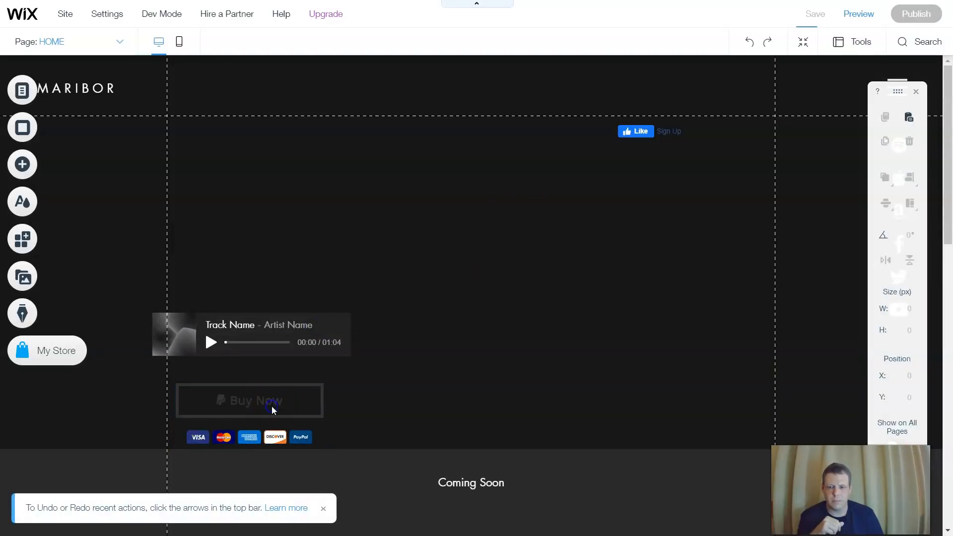
pyautogui.click(251, 397)
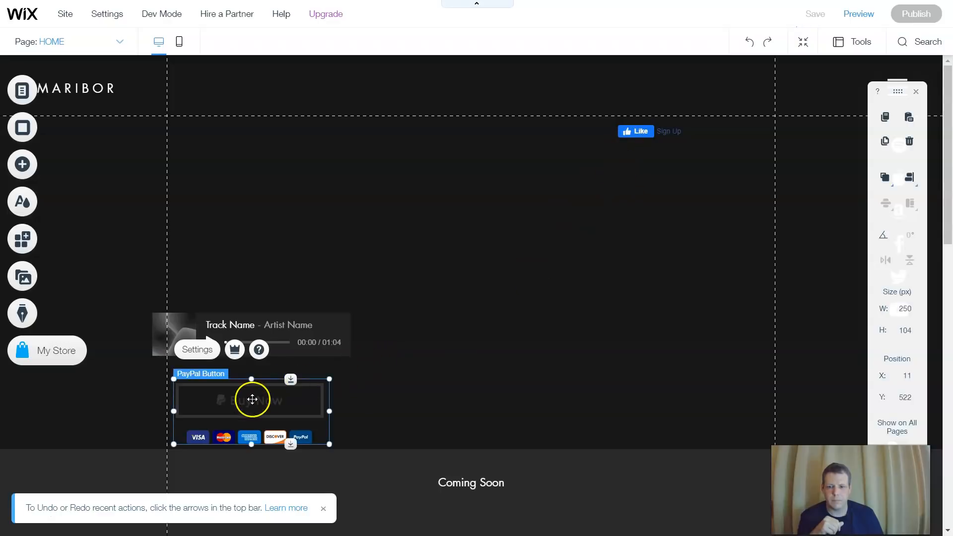
pyautogui.rightClick(252, 407)
pyautogui.click(275, 330)
pyautogui.click(283, 331)
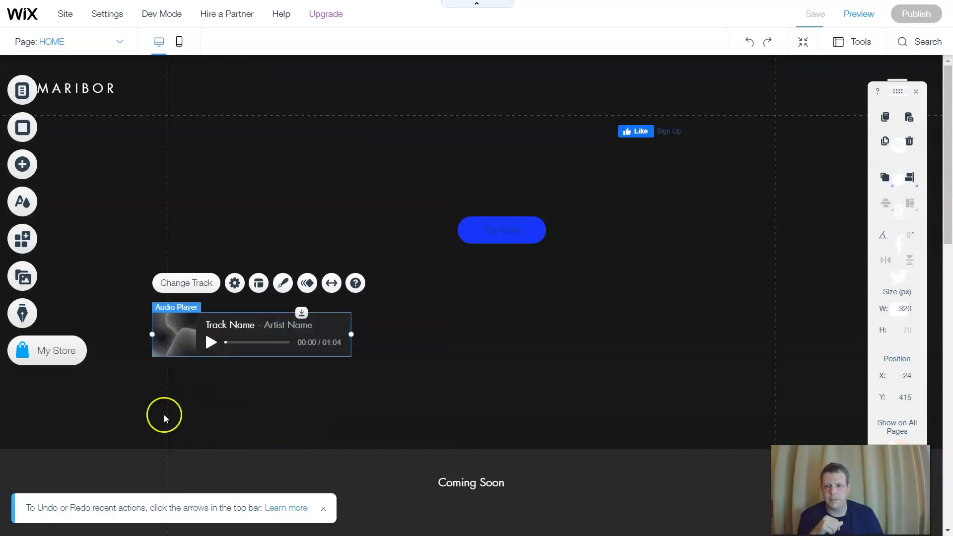
# - Move the Pay Now button directly beneath the audio player, at about X 64, Y 520
pyautogui.click(33, 168)
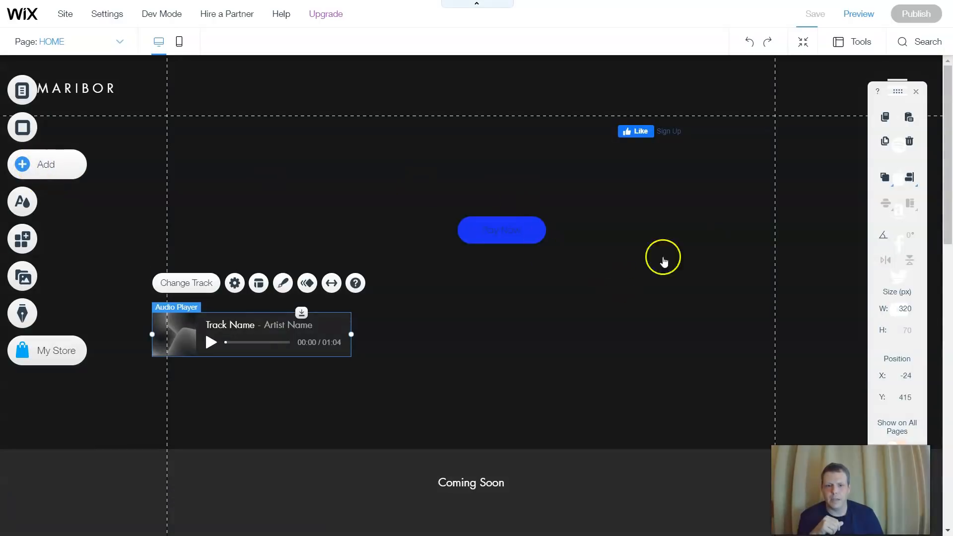
pyautogui.click(647, 249)
pyautogui.moveTo(535, 229); pyautogui.dragTo(275, 398)
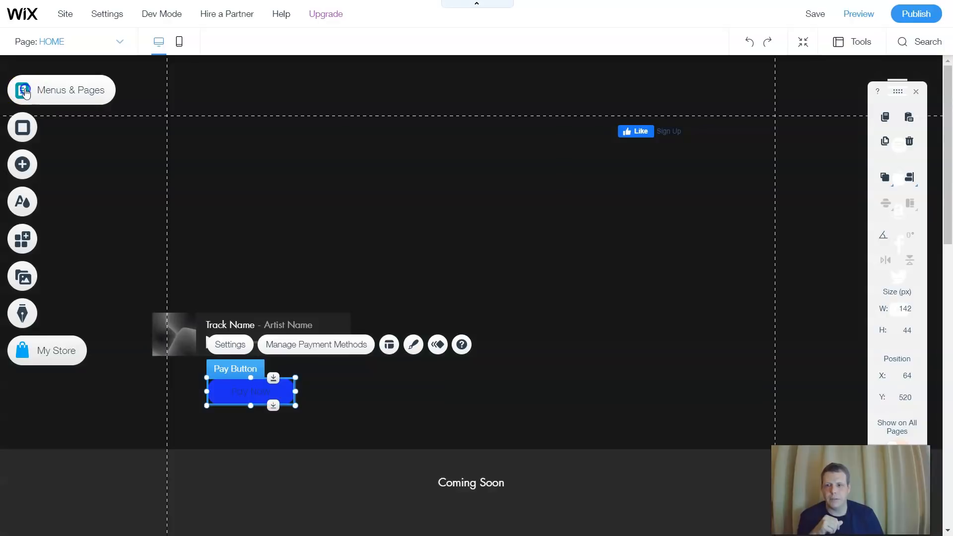
pyautogui.click(23, 91)
pyautogui.click(647, 266)
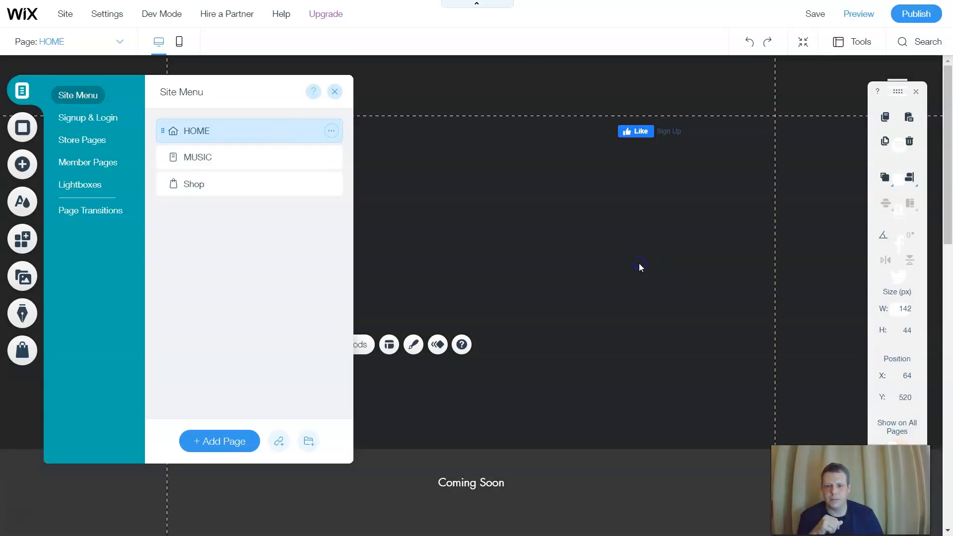
pyautogui.click(657, 266)
pyautogui.scroll(-5, 667, 267)
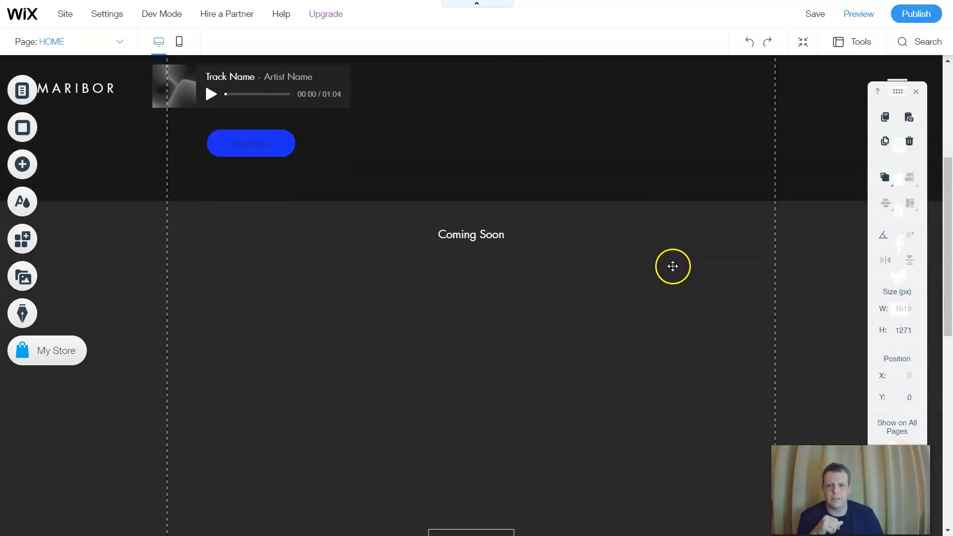
pyautogui.scroll(-5, 672, 266)
pyautogui.scroll(10, 673, 266)
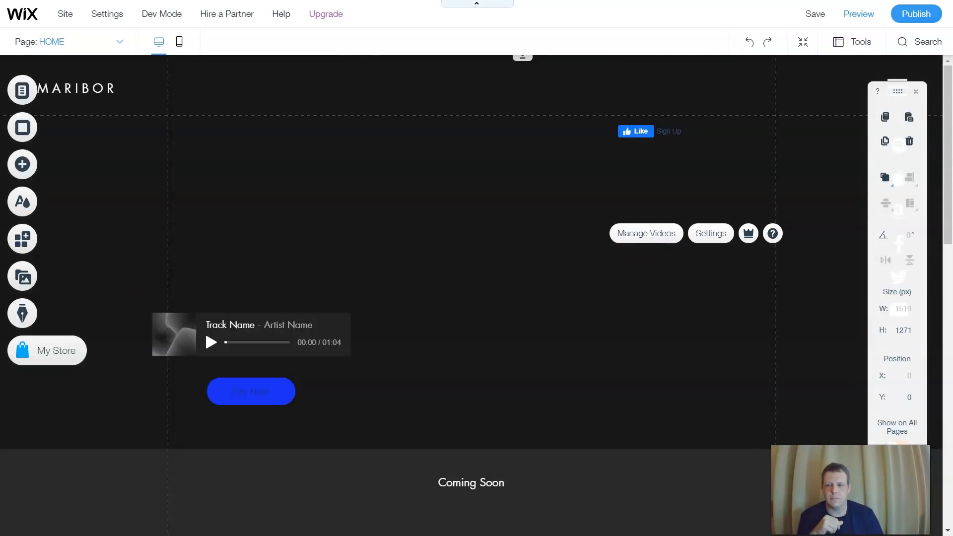
# - Switch from the home page to the Shop page through the site's page list
pyautogui.click(128, 93)
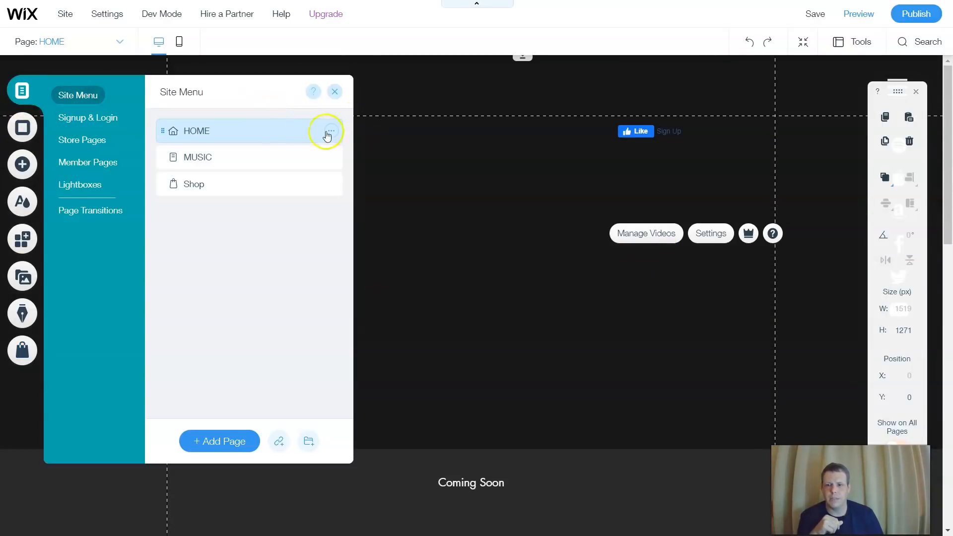
pyautogui.click(208, 186)
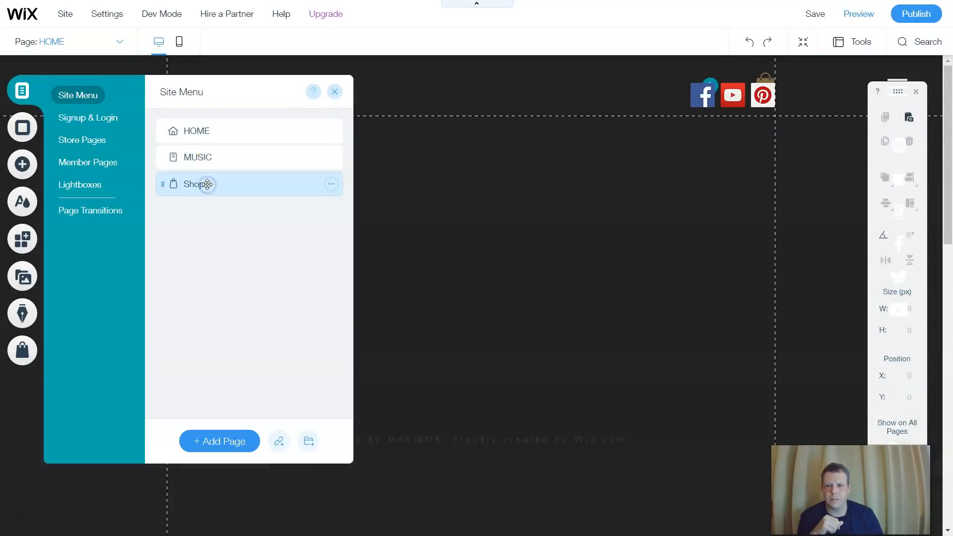
pyautogui.doubleClick(207, 184)
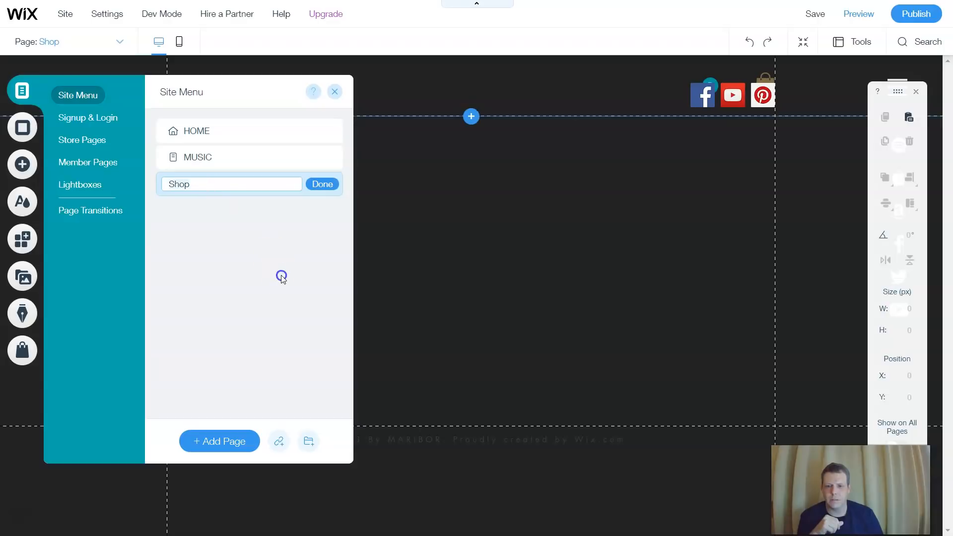
# - Add an anchor to the Shop page and position it beside the Band T-shirt product, at about Y 275
pyautogui.click(281, 277)
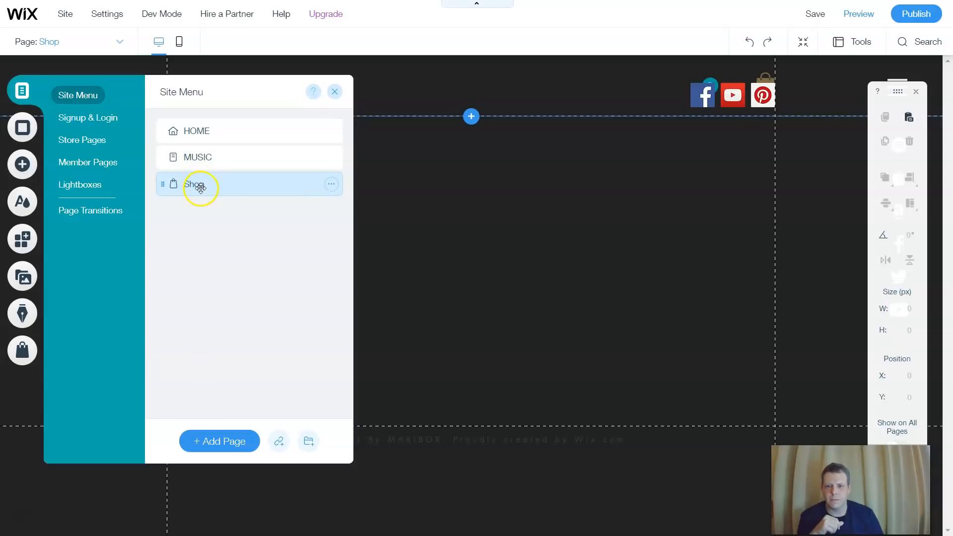
pyautogui.click(334, 94)
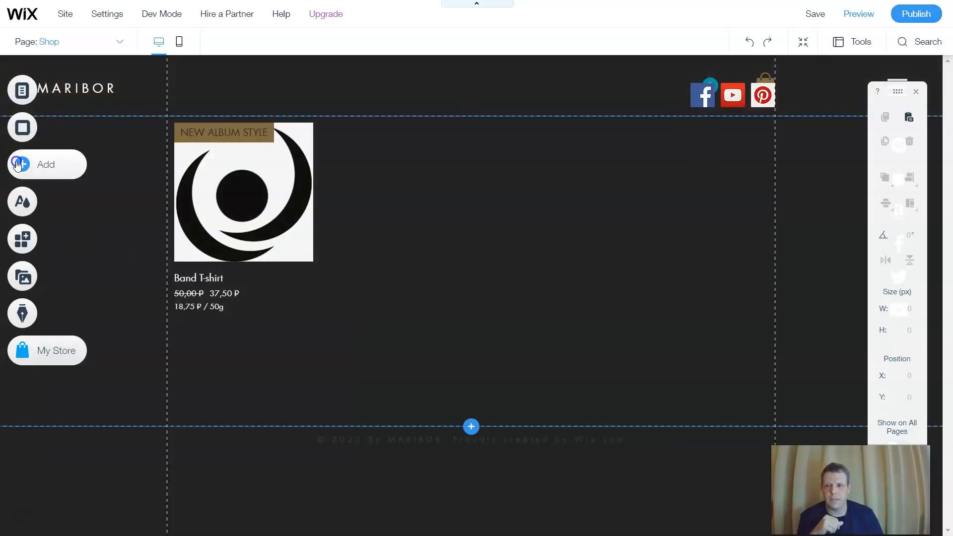
pyautogui.click(19, 163)
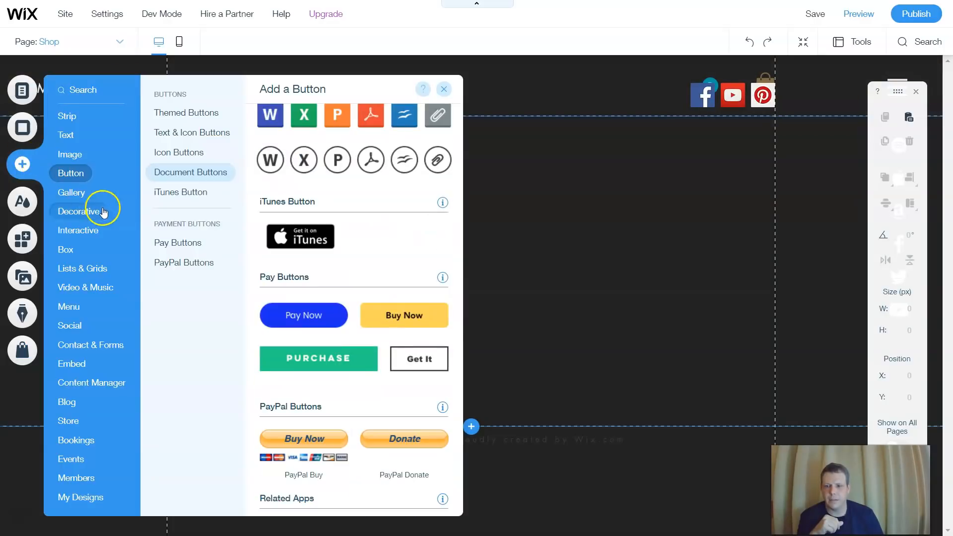
pyautogui.click(101, 235)
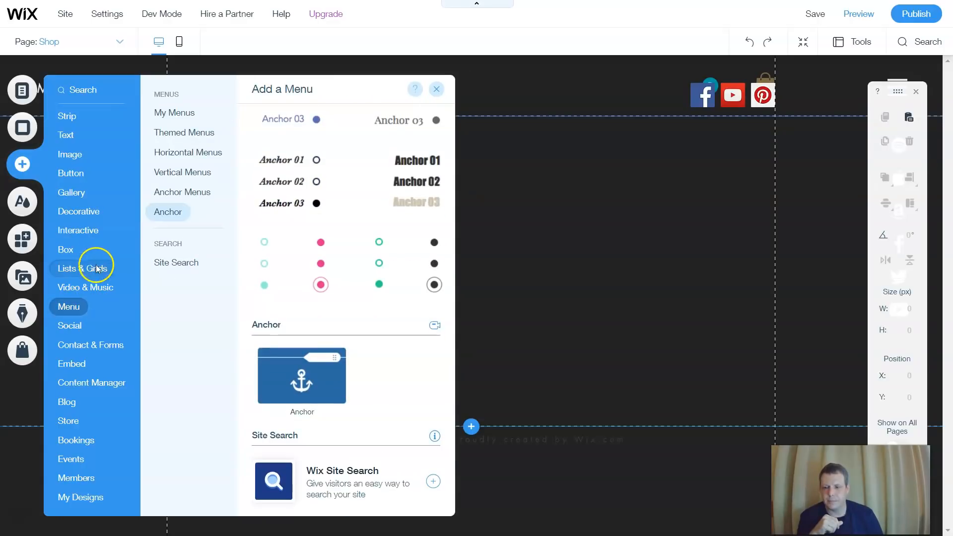
pyautogui.click(94, 268)
pyautogui.click(79, 310)
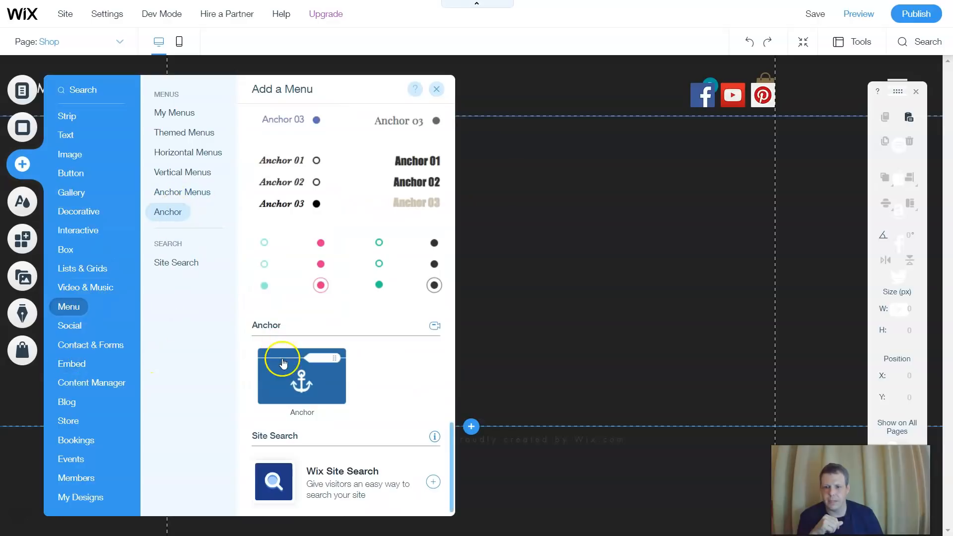
pyautogui.click(284, 365)
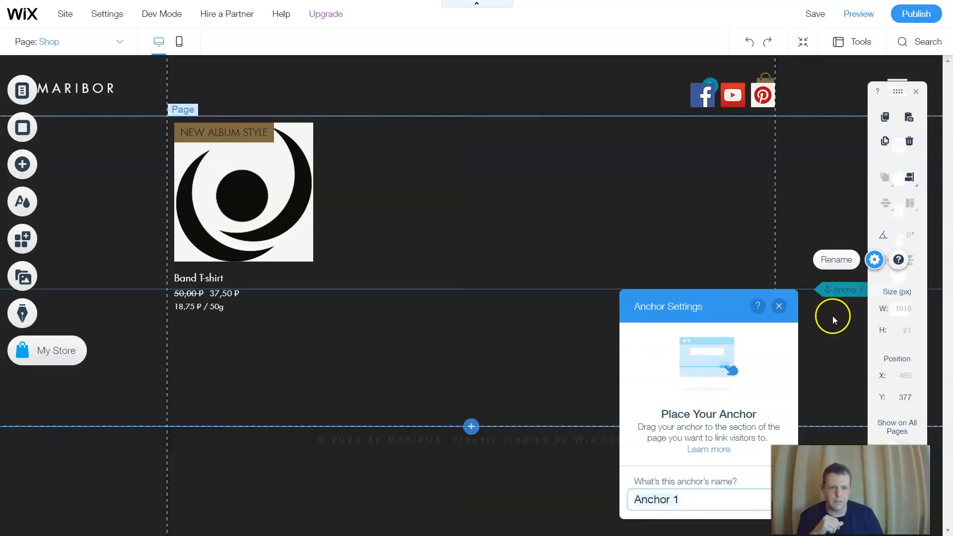
pyautogui.moveTo(835, 293); pyautogui.dragTo(817, 227)
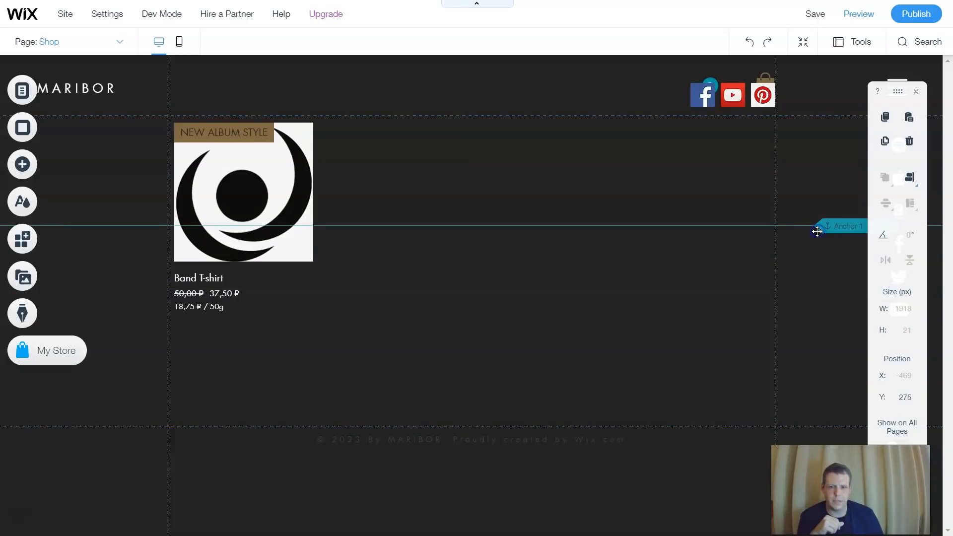
# - Rename the Shop page anchor as BUY MEDIA/BUY SHIRT and close its settings
pyautogui.click(676, 442)
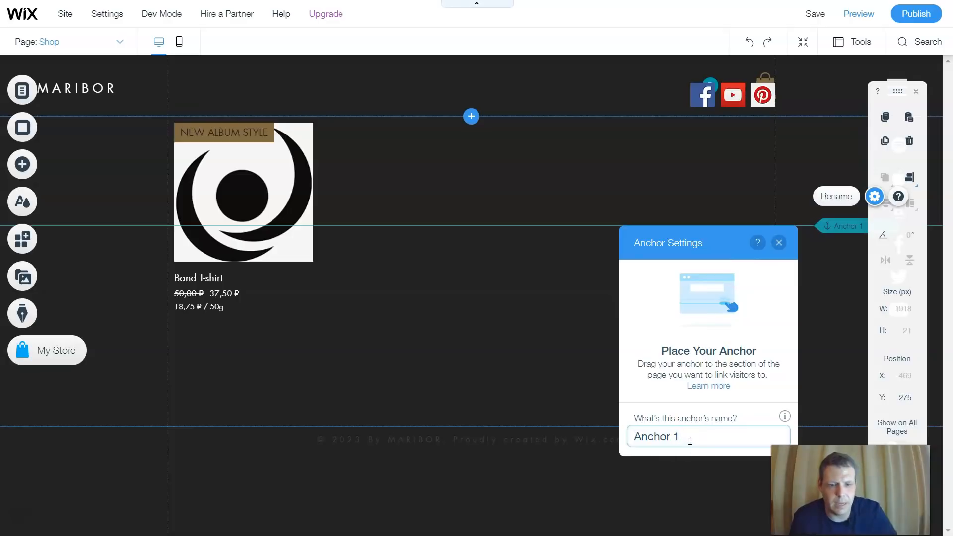
pyautogui.press('BackSpace')
pyautogui.press('BackSpace')
pyautogui.press('BackSpace')
pyautogui.press('BackSpace')
pyautogui.press('BackSpace')
pyautogui.press('BackSpace')
pyautogui.write('b')
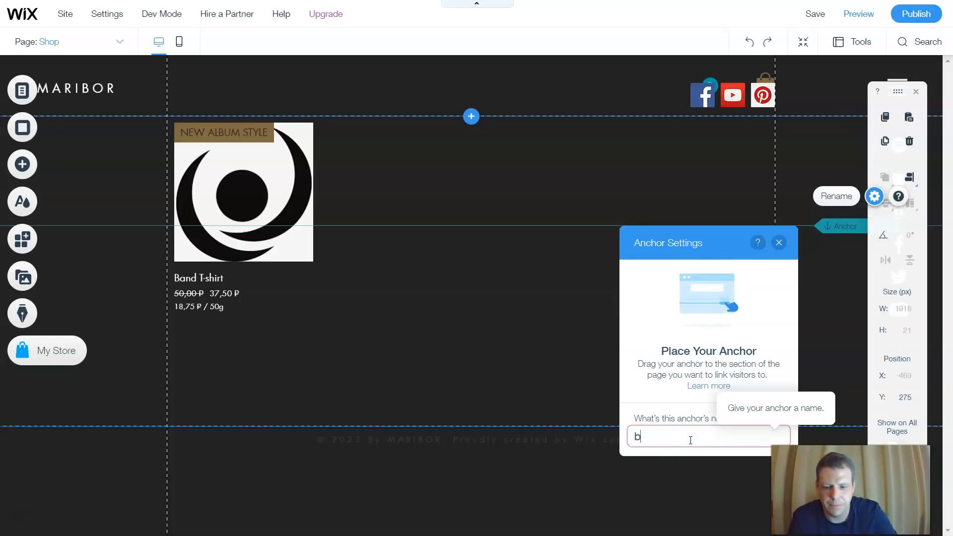
pyautogui.write('UY')
pyautogui.press('BackSpace')
pyautogui.press('BackSpace')
pyautogui.write('BUY MEDIA/BUY SHIRT')
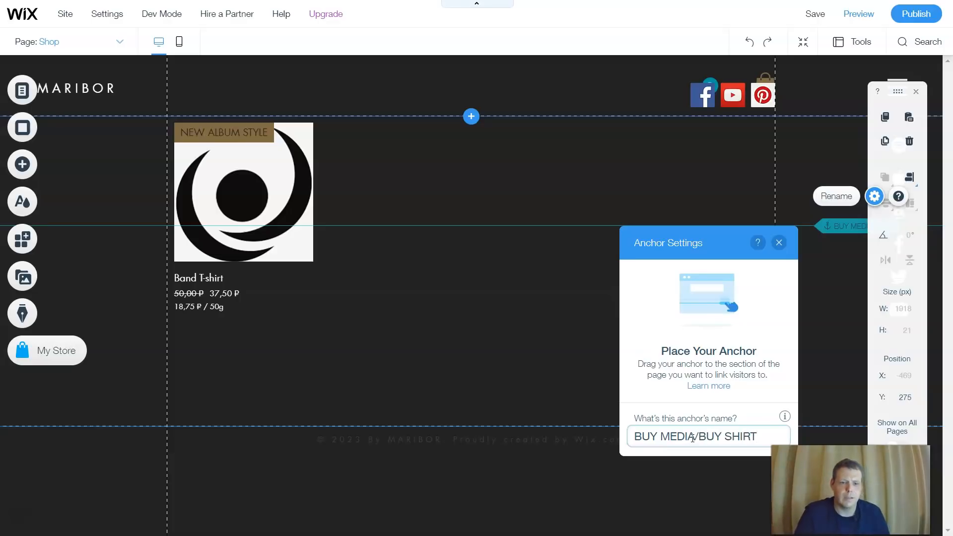
pyautogui.click(712, 426)
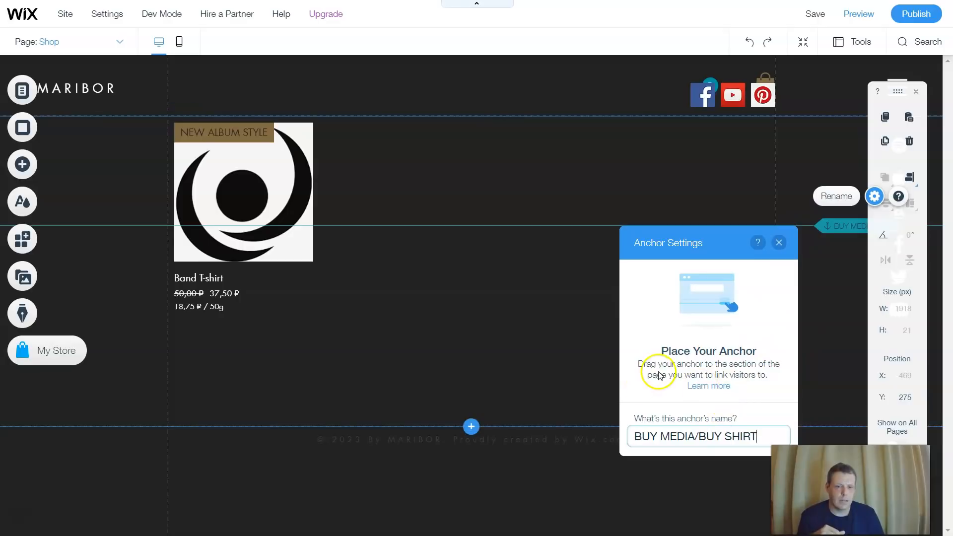
pyautogui.click(563, 350)
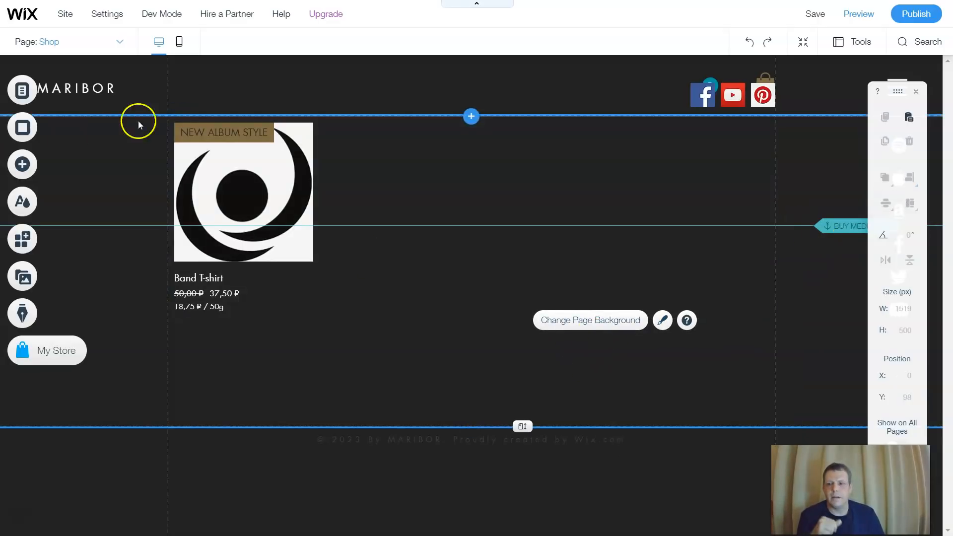
# - Switch from the Shop page back to the HOME page through the site's page list
pyautogui.click(39, 92)
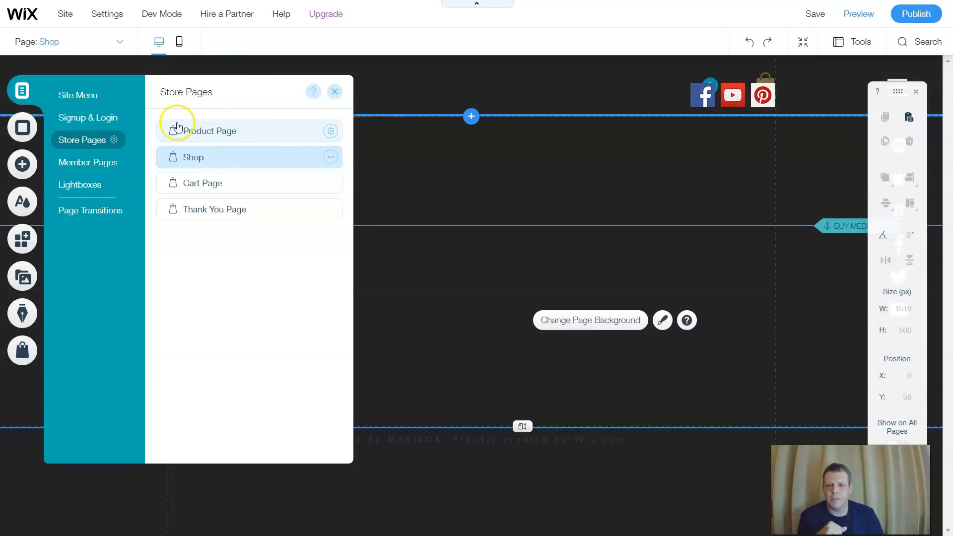
pyautogui.click(83, 96)
pyautogui.click(204, 130)
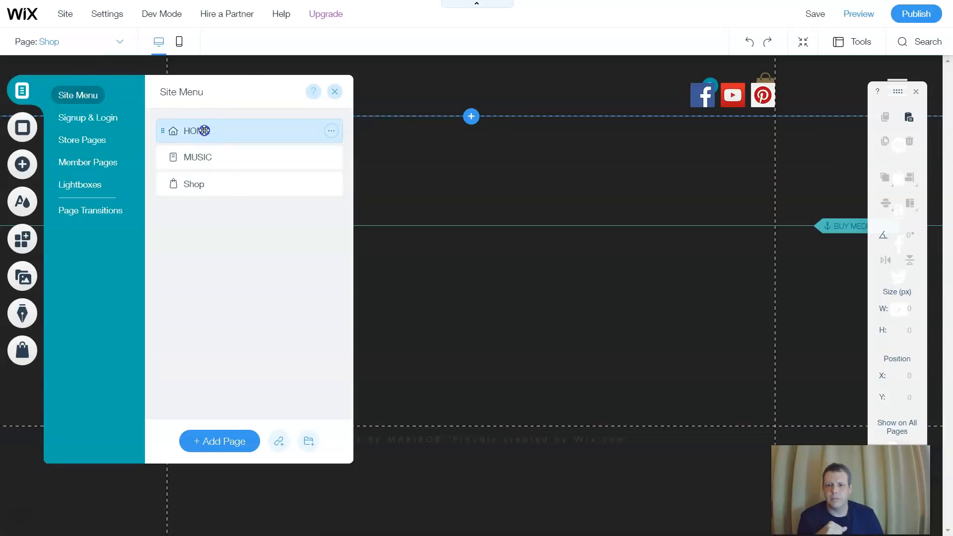
pyautogui.doubleClick(204, 130)
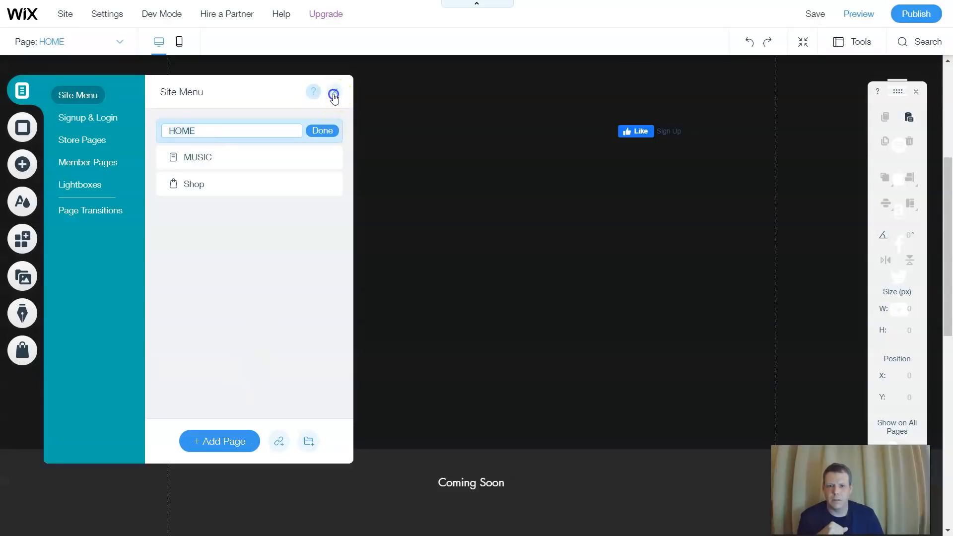
pyautogui.click(332, 93)
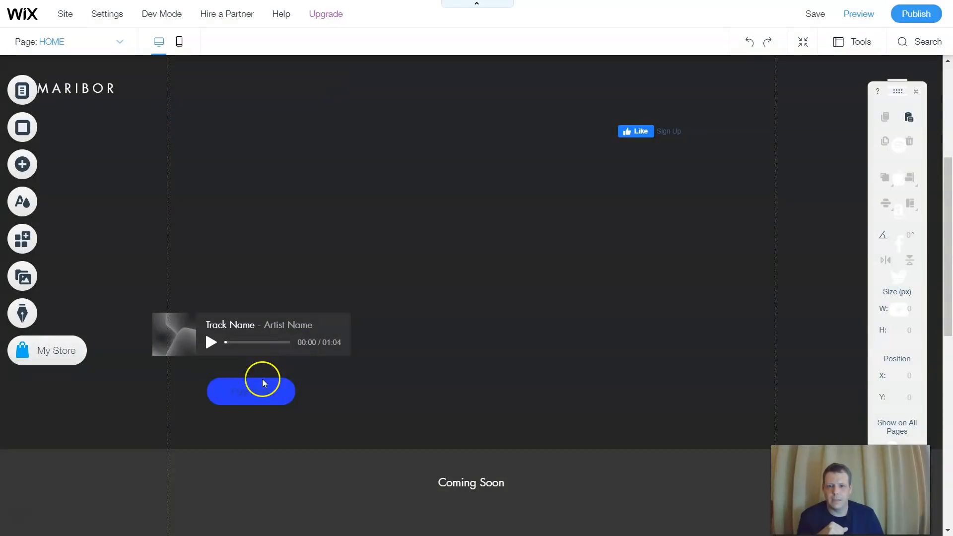
# - Examine the Pay Now button's item, price, text and terms settings, and check its payment methods management
pyautogui.click(267, 392)
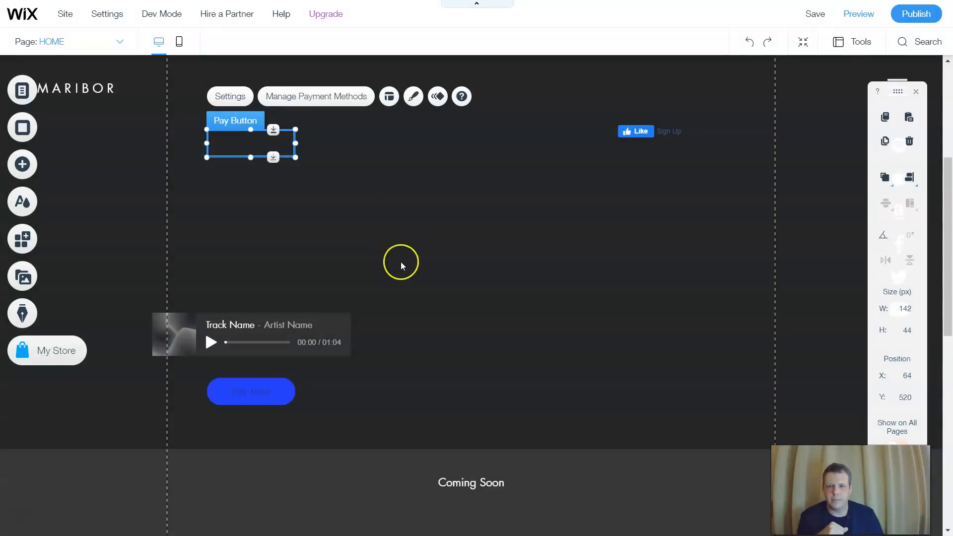
pyautogui.click(400, 260)
pyautogui.click(249, 397)
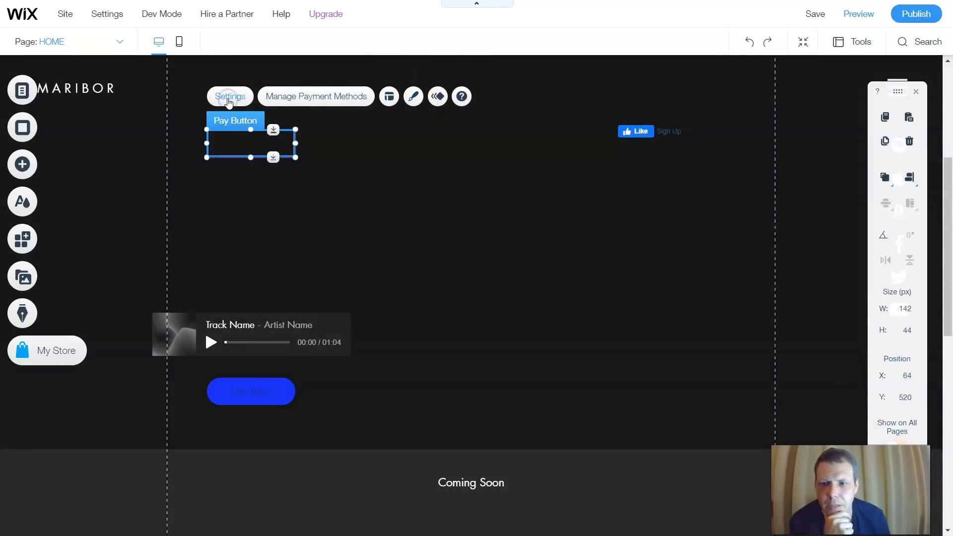
pyautogui.click(229, 99)
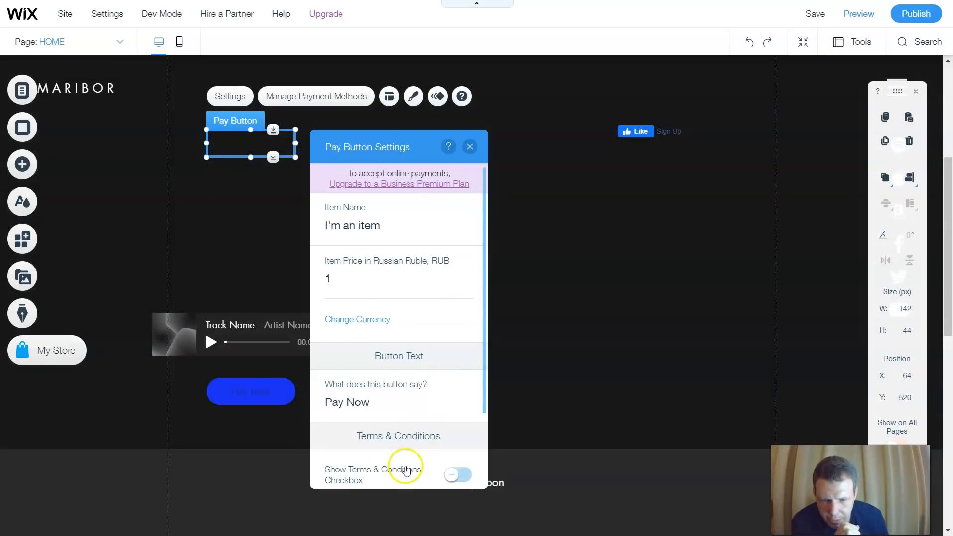
pyautogui.scroll(-1, 379, 418)
pyautogui.scroll(-2, 382, 419)
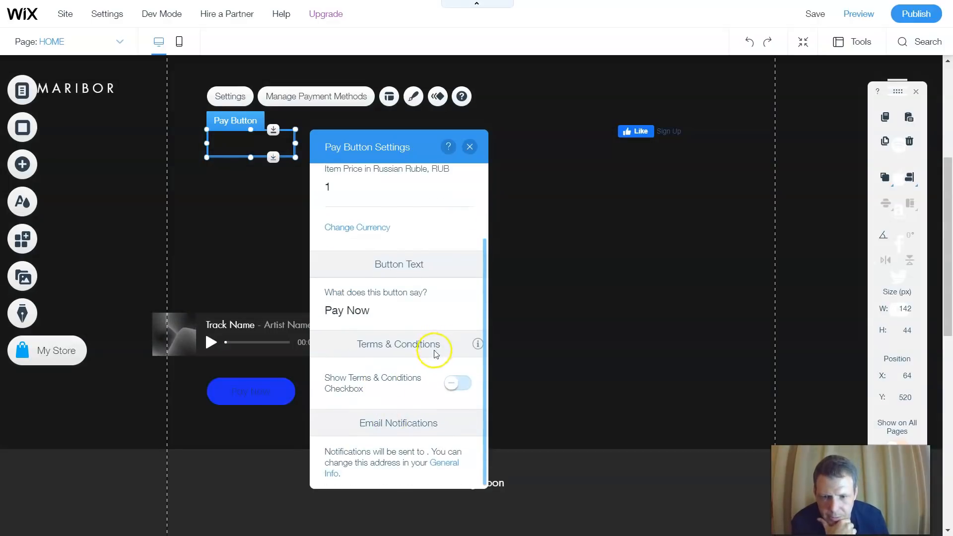
pyautogui.scroll(2, 435, 354)
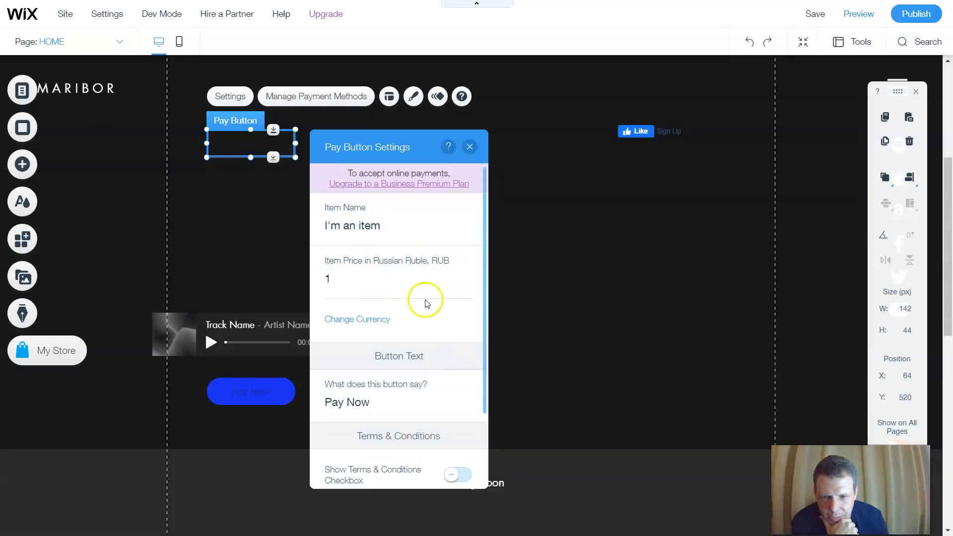
pyautogui.scroll(-2, 419, 340)
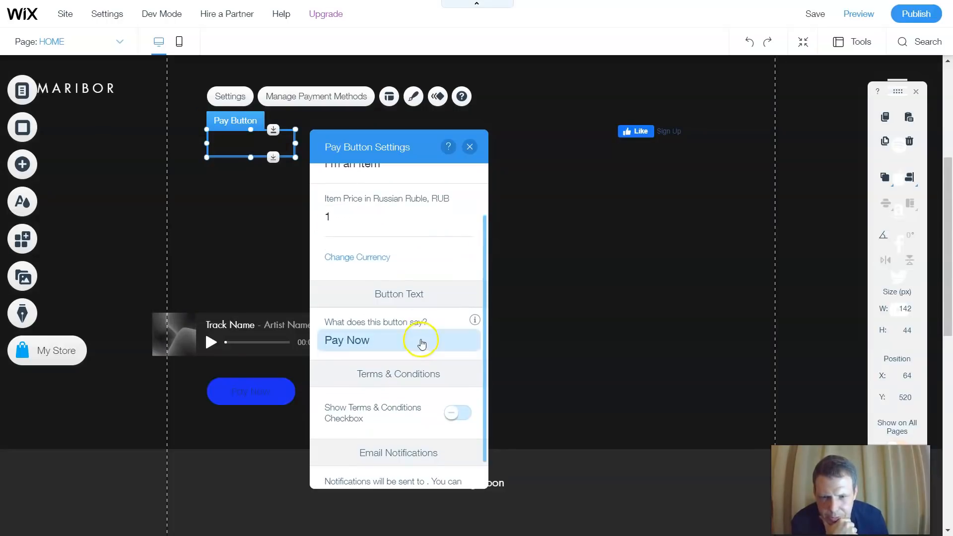
pyautogui.click(469, 147)
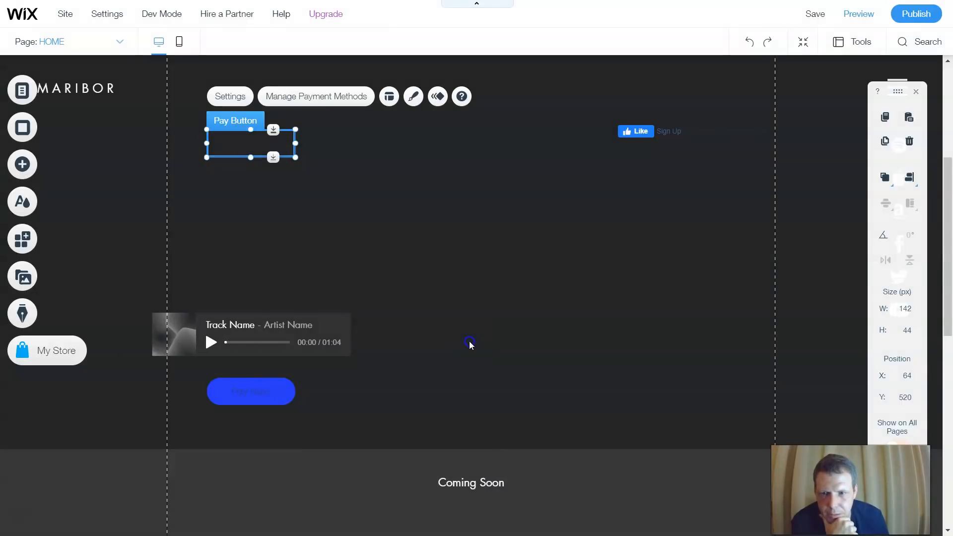
pyautogui.click(389, 323)
pyautogui.click(262, 392)
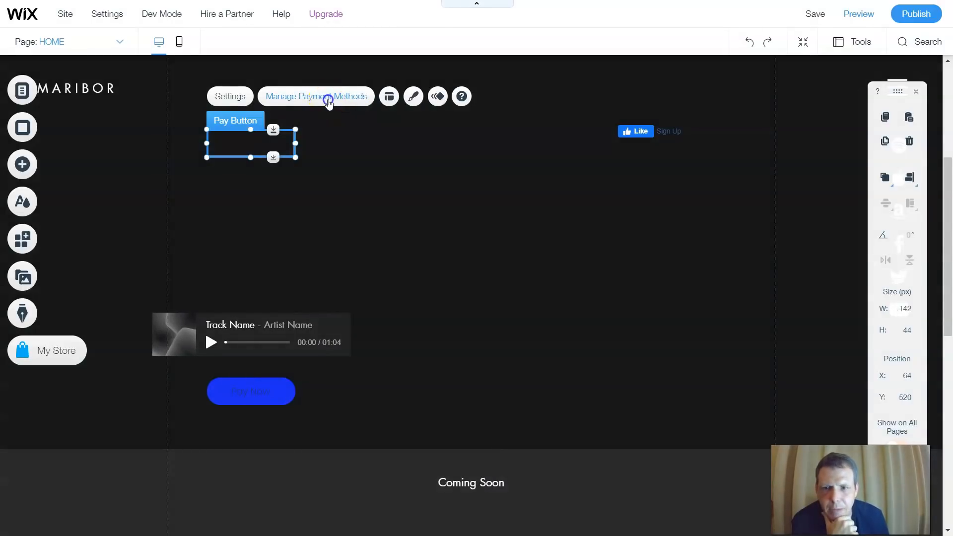
pyautogui.click(328, 99)
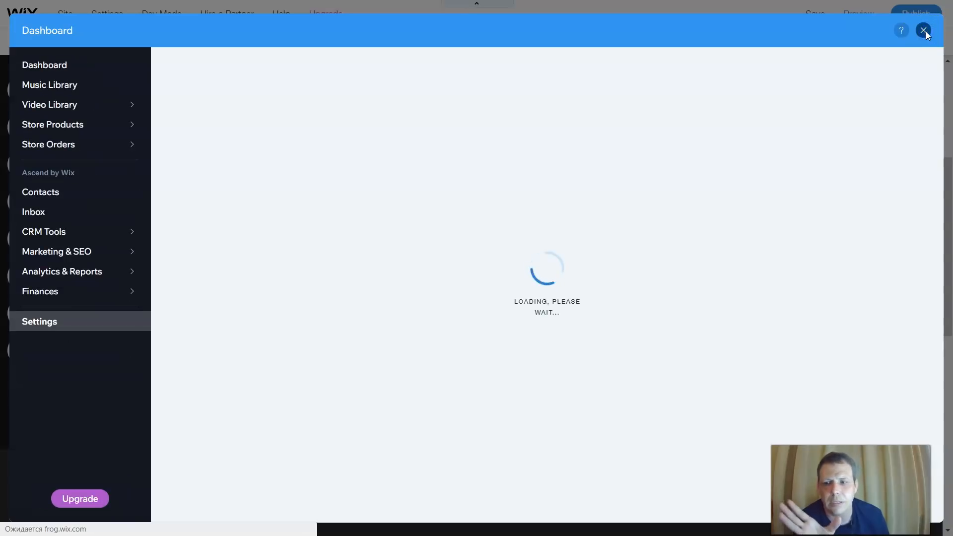
pyautogui.click(924, 30)
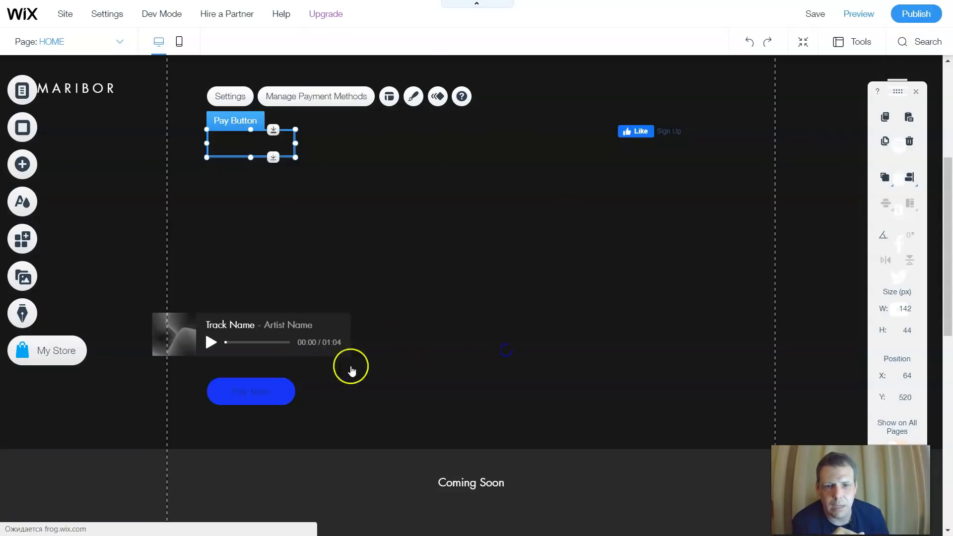
# - Delete the Pay Now button and add the first themed button design to the home page in its place
pyautogui.rightClick(260, 392)
pyautogui.click(302, 346)
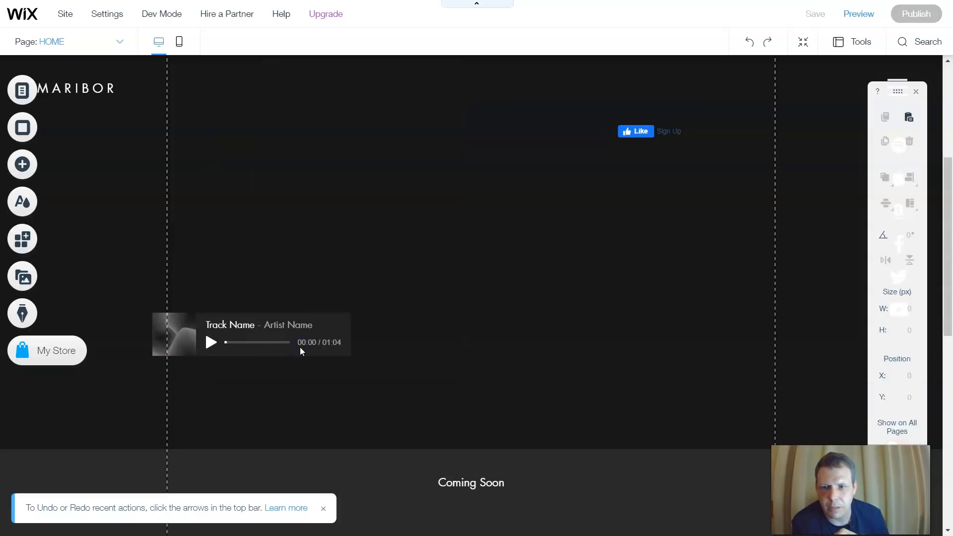
pyautogui.click(37, 171)
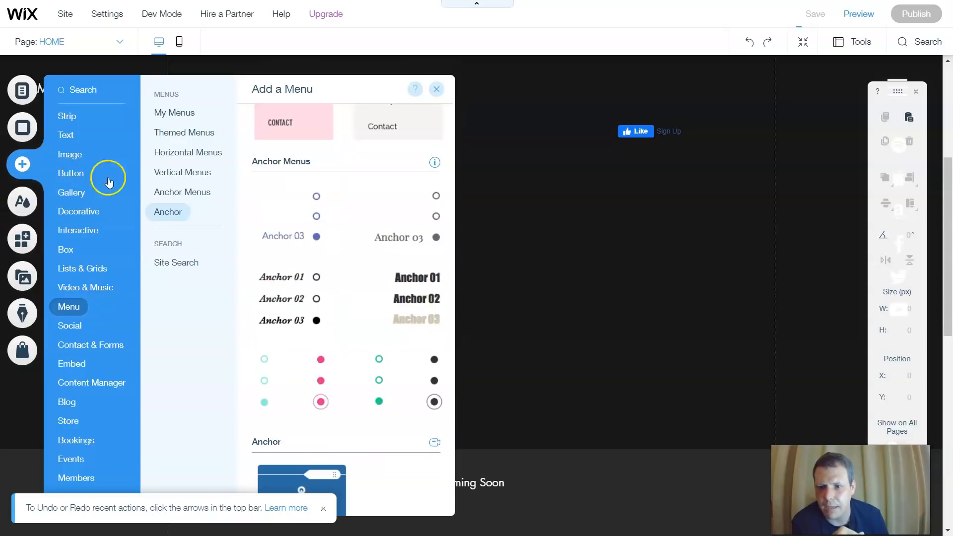
pyautogui.click(75, 174)
pyautogui.scroll(-5, 239, 206)
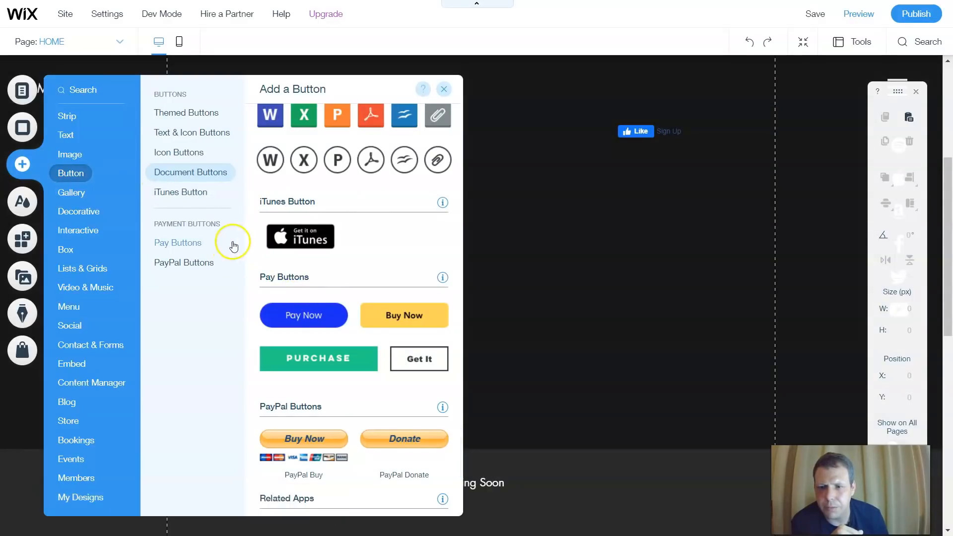
pyautogui.click(185, 118)
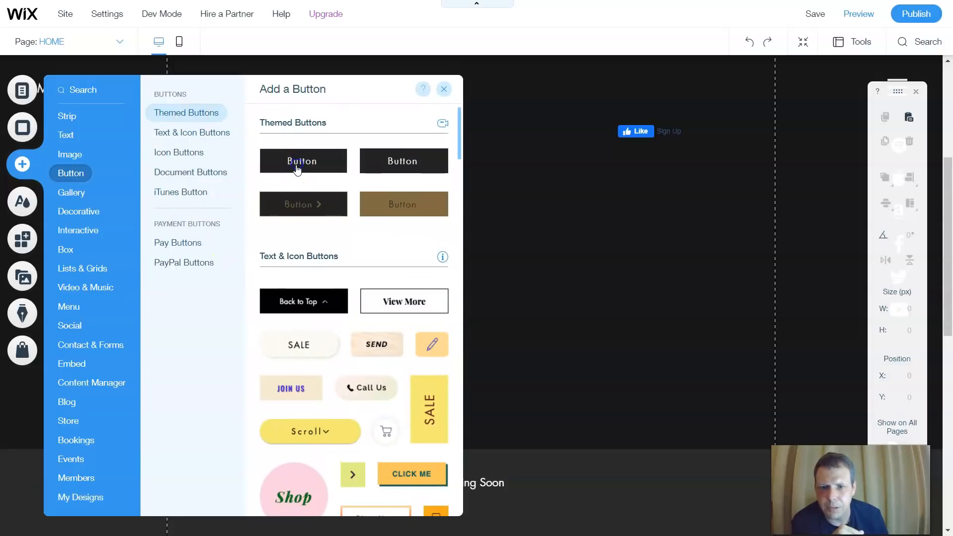
pyautogui.click(297, 169)
# - Move the new themed button directly beneath the audio player, at about X 78, Y 525
pyautogui.moveTo(448, 292); pyautogui.dragTo(363, 347)
pyautogui.click(395, 385)
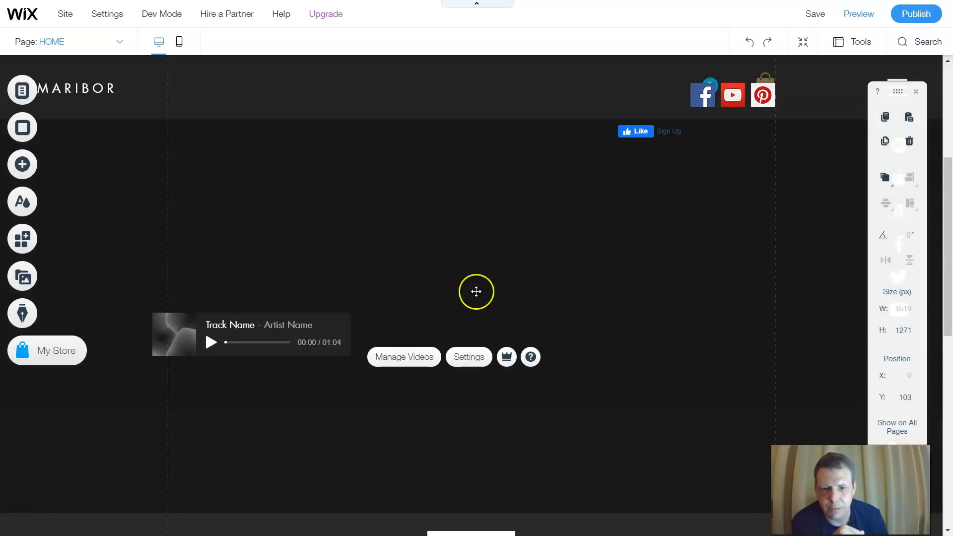
pyautogui.moveTo(476, 292); pyautogui.dragTo(478, 272)
pyautogui.click(462, 323)
pyautogui.click(247, 387)
pyautogui.click(362, 305)
pyautogui.moveTo(363, 305); pyautogui.dragTo(257, 206)
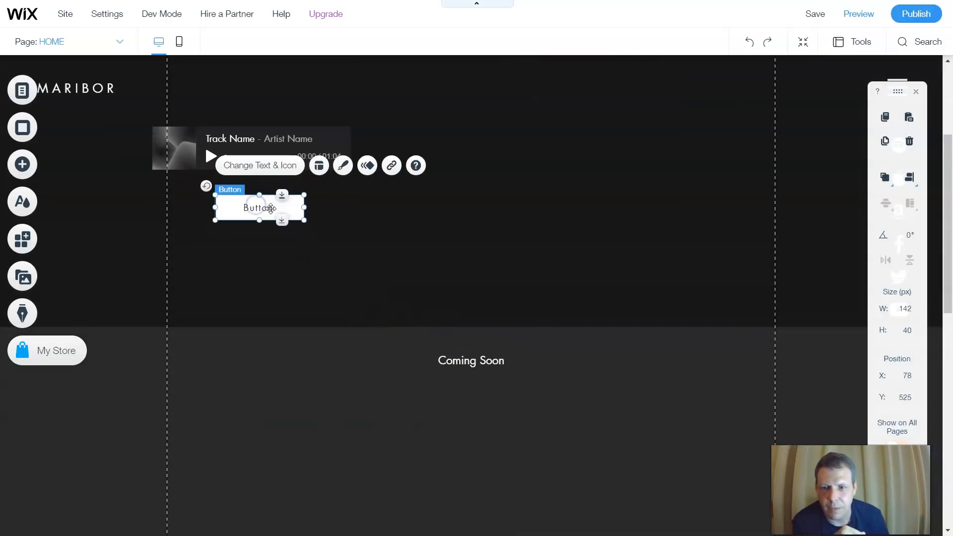
# - Change the new button's label to BUY
pyautogui.click(268, 167)
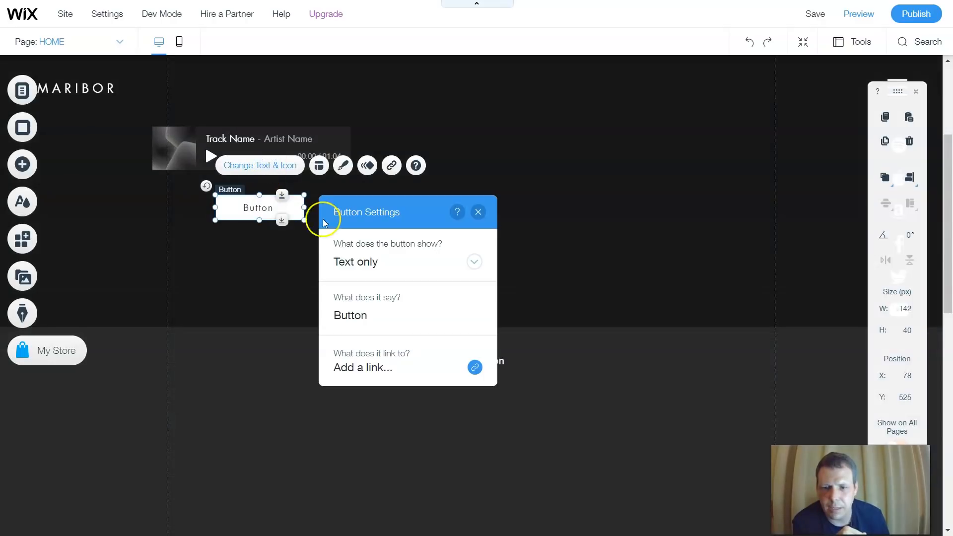
pyautogui.doubleClick(384, 313)
pyautogui.press('BackSpace')
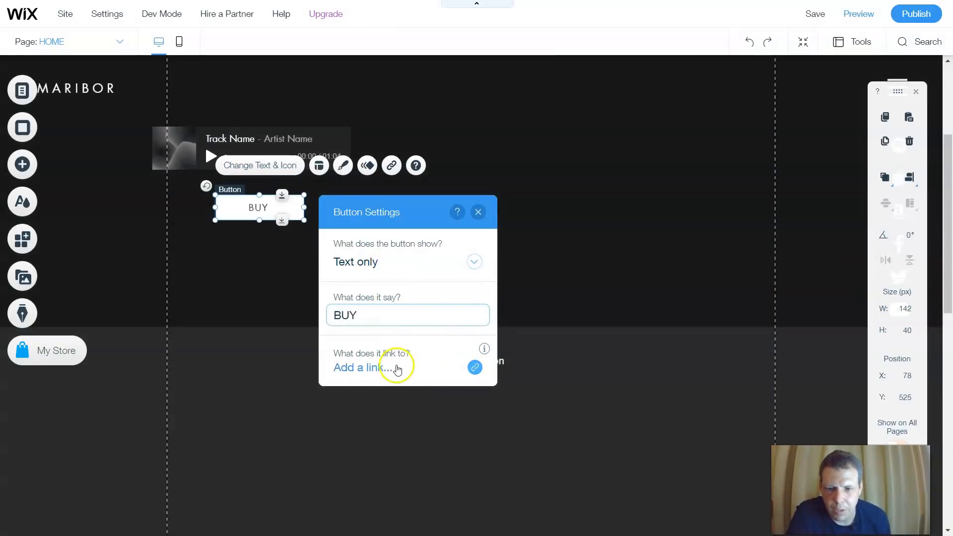
# - Link the BUY button to the BUY MEDIA/BUY SHIRT anchor on the Shop page and close its settings
pyautogui.click(395, 367)
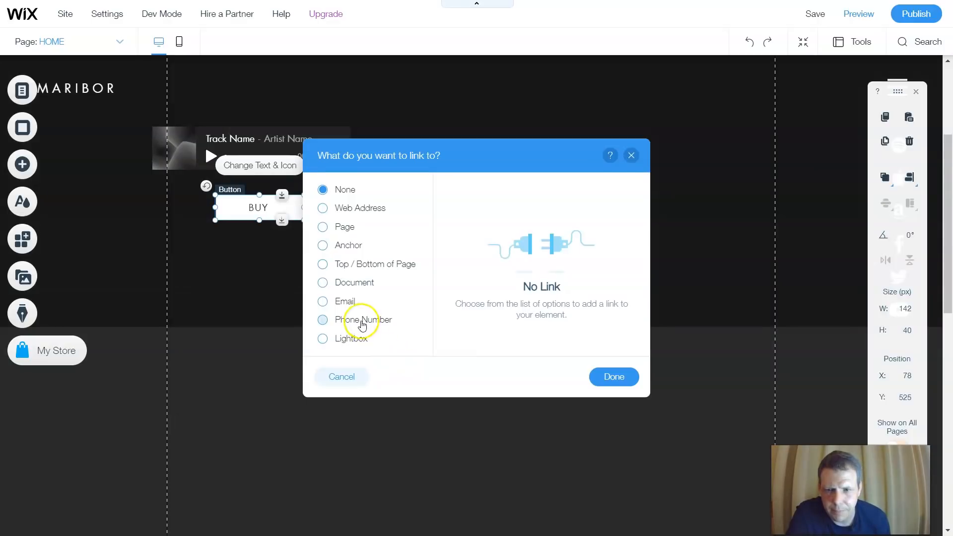
pyautogui.click(330, 246)
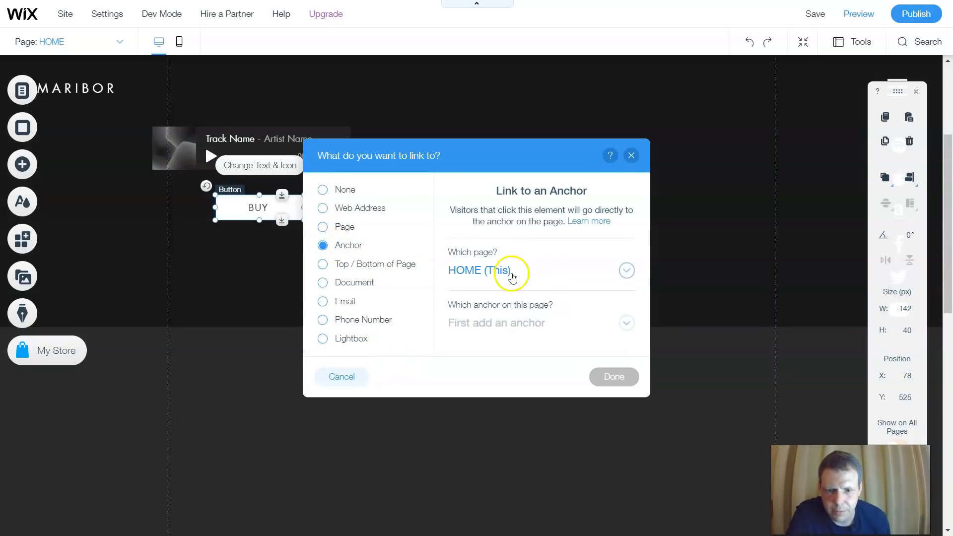
pyautogui.click(541, 273)
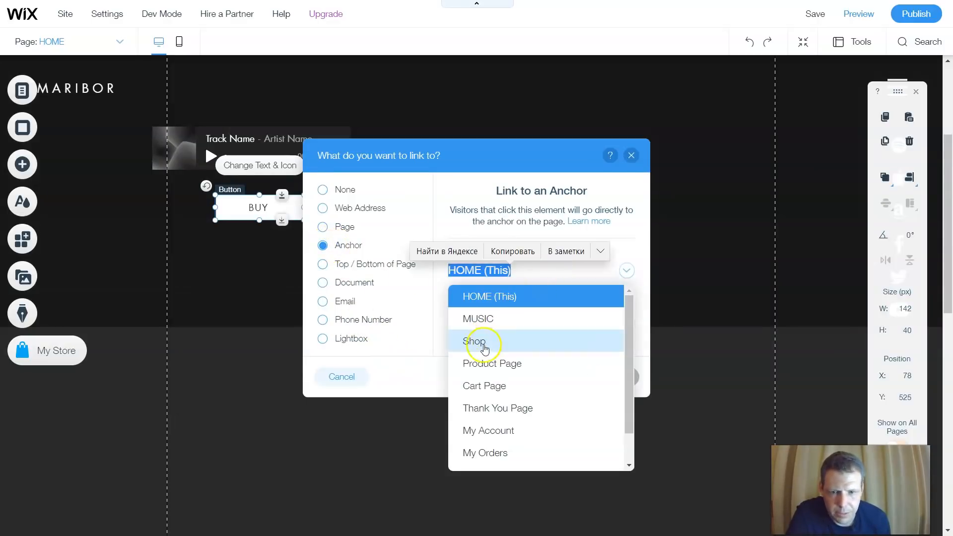
pyautogui.click(480, 348)
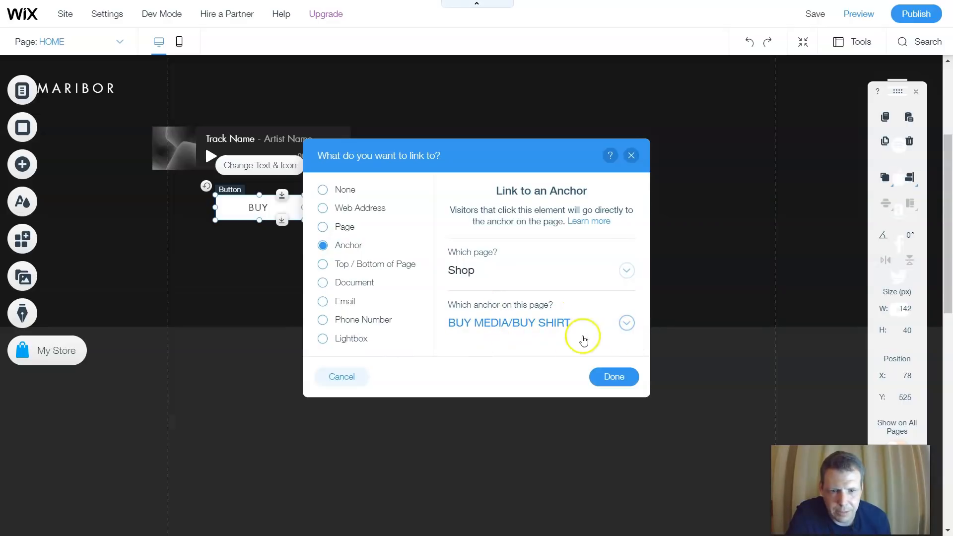
pyautogui.tripleClick(546, 327)
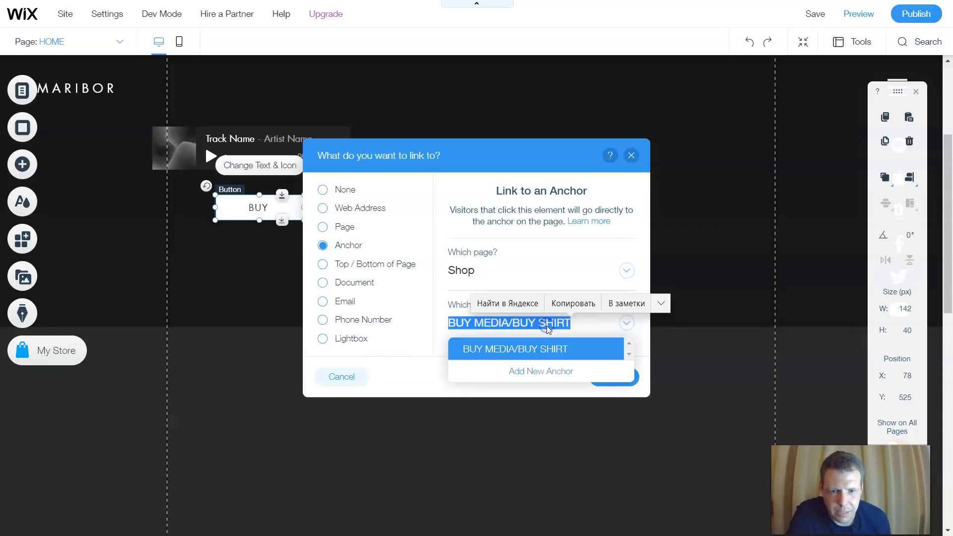
pyautogui.click(616, 381)
pyautogui.click(615, 380)
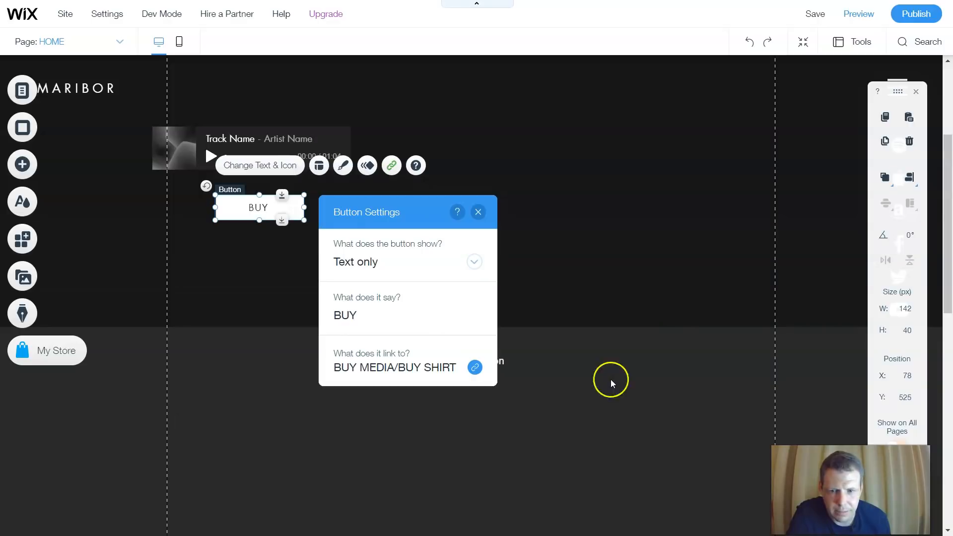
pyautogui.click(619, 228)
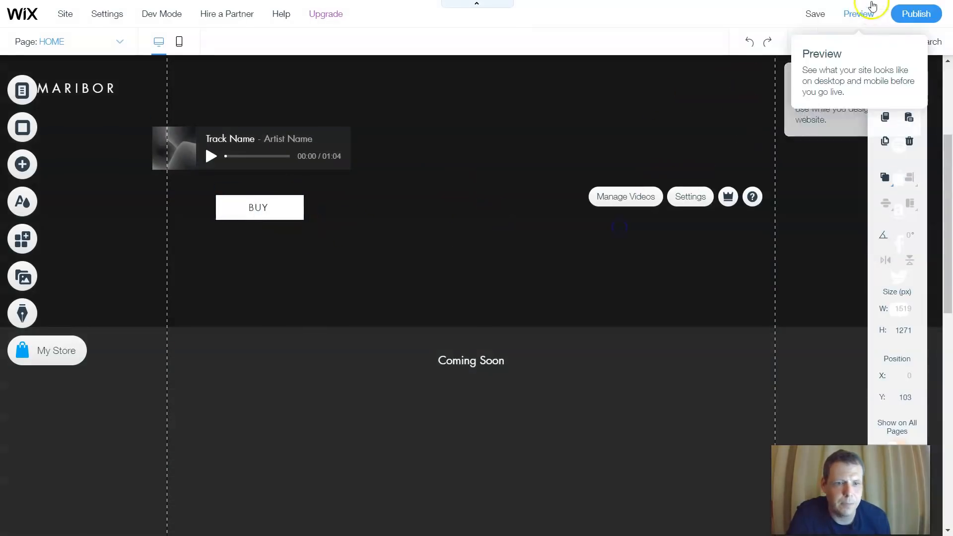
# - Preview the site and test the link of the BUY button beneath the audio player
pyautogui.click(858, 14)
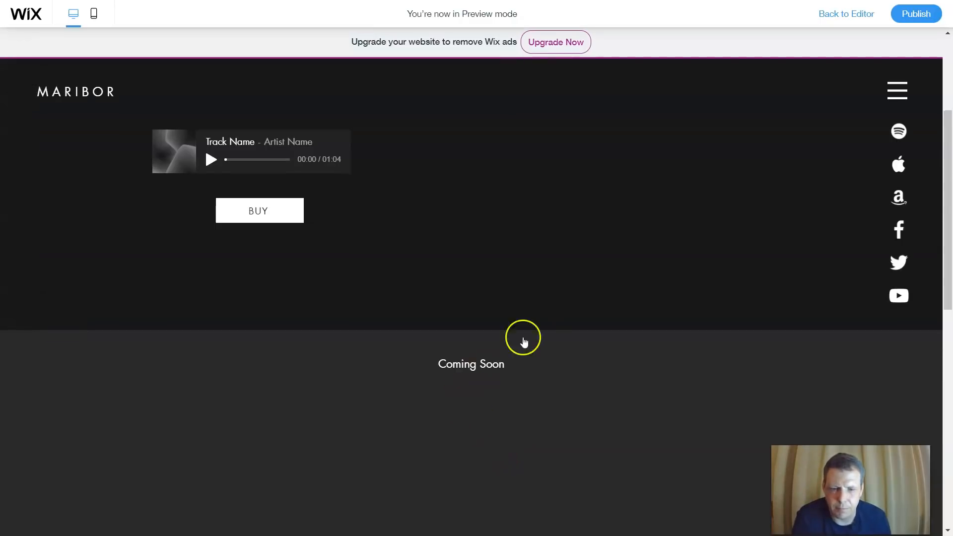
pyautogui.click(246, 208)
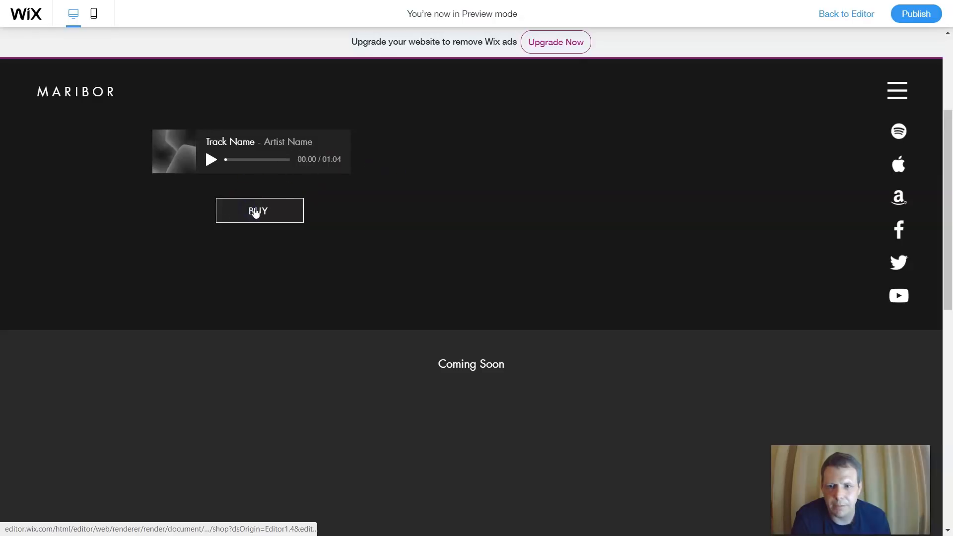